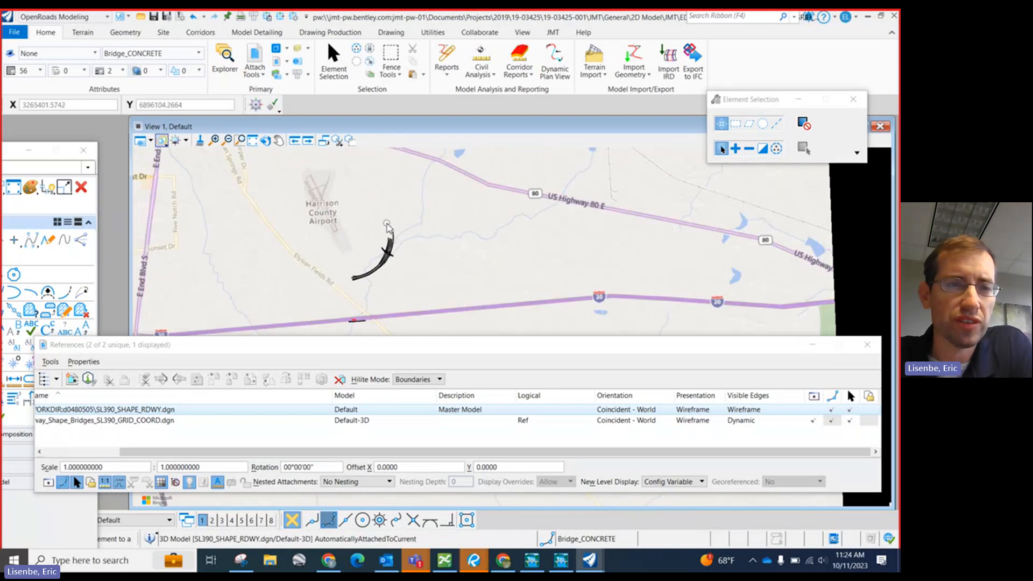
Examine the bridge shapes near Eightmile Creek against the street map, moving the references dialog out of the way.
{"action": "scroll", "coordinate": [388, 229], "scroll_direction": "down", "scroll_amount": 1}
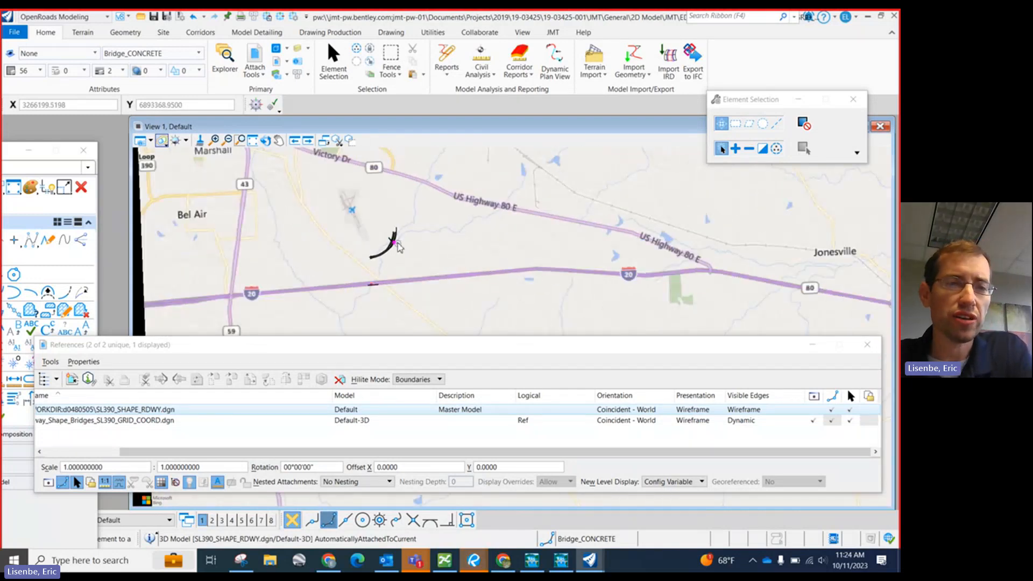
{"action": "scroll", "coordinate": [395, 243], "scroll_direction": "up", "scroll_amount": 1}
{"action": "scroll", "coordinate": [383, 237], "scroll_direction": "up", "scroll_amount": 1}
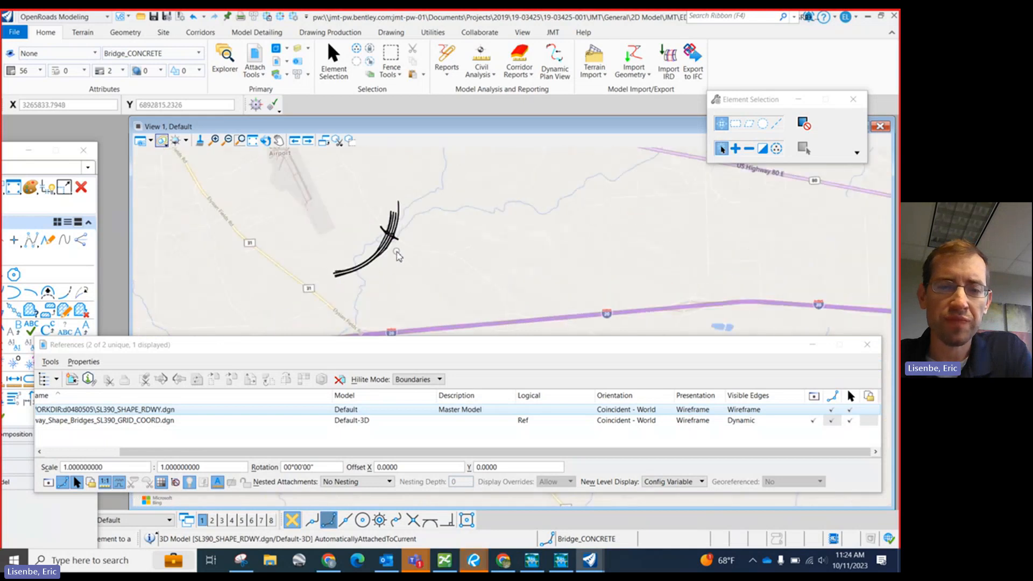
{"action": "left_click", "coordinate": [391, 361]}
{"action": "mouse_move", "coordinate": [398, 344]}
{"action": "left_mouse_down"}
{"action": "mouse_move", "coordinate": [402, 249]}
{"action": "mouse_move", "coordinate": [405, 334]}
{"action": "left_mouse_up"}
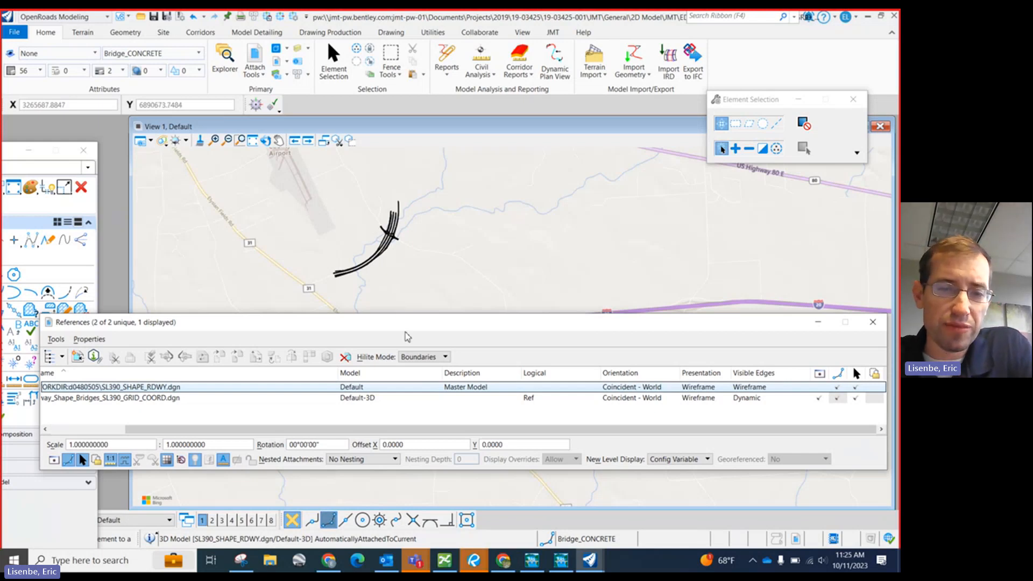
{"action": "left_click_drag", "start_coordinate": [404, 326], "coordinate": [338, 313]}
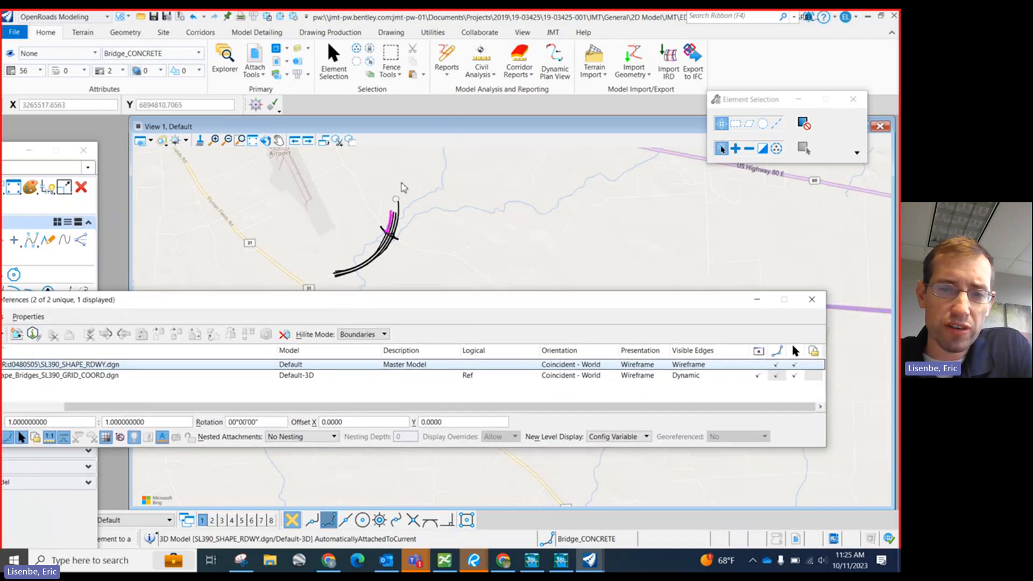
{"action": "scroll", "coordinate": [397, 214], "scroll_direction": "up", "scroll_amount": 2}
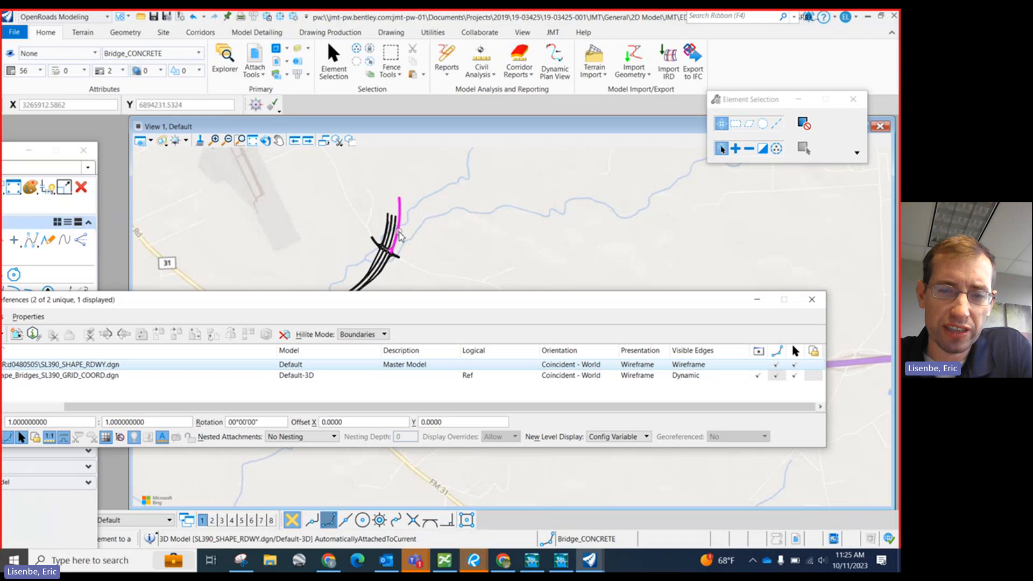
{"action": "scroll", "coordinate": [404, 209], "scroll_direction": "up", "scroll_amount": 2}
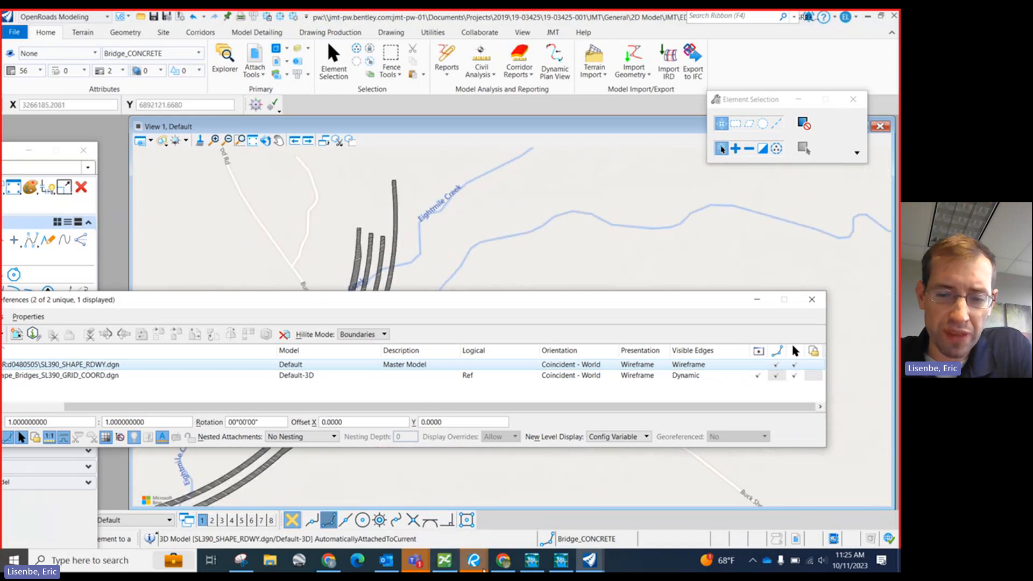
Switch to Revu, examine the bridge locations near the SL 390 matchline on PLOT 02_2023-10-11, and return to OpenRoads.
{"action": "mouse_move", "coordinate": [483, 563]}
{"action": "left_click", "coordinate": [538, 495]}
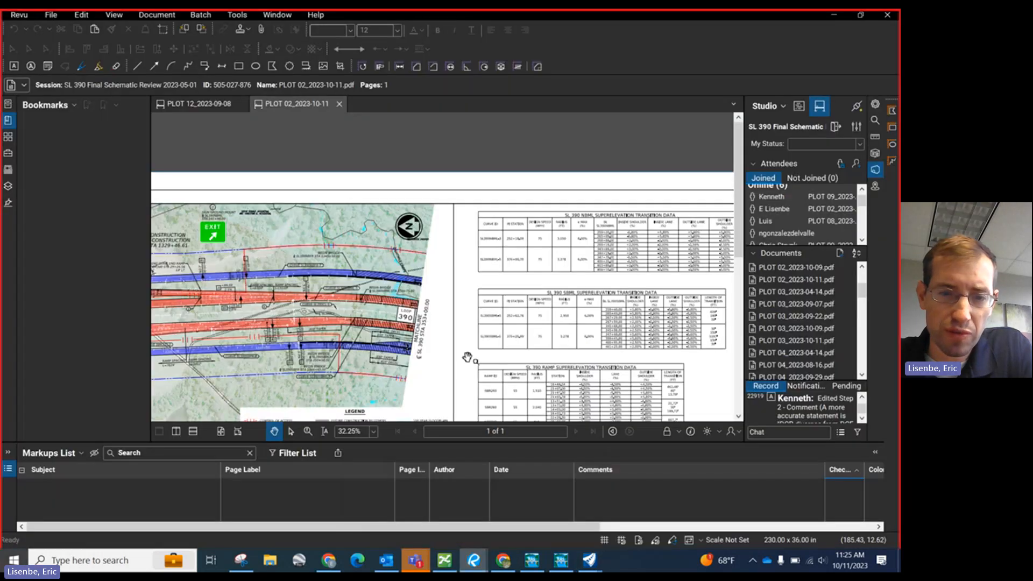
{"action": "scroll", "coordinate": [392, 290], "scroll_direction": "up", "scroll_amount": 3}
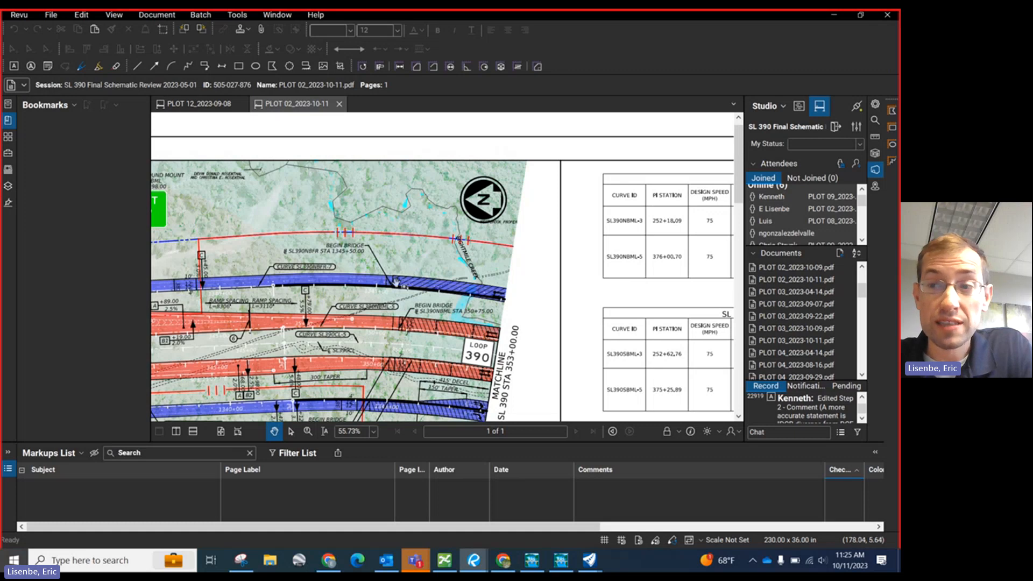
{"action": "left_click", "coordinate": [826, 15]}
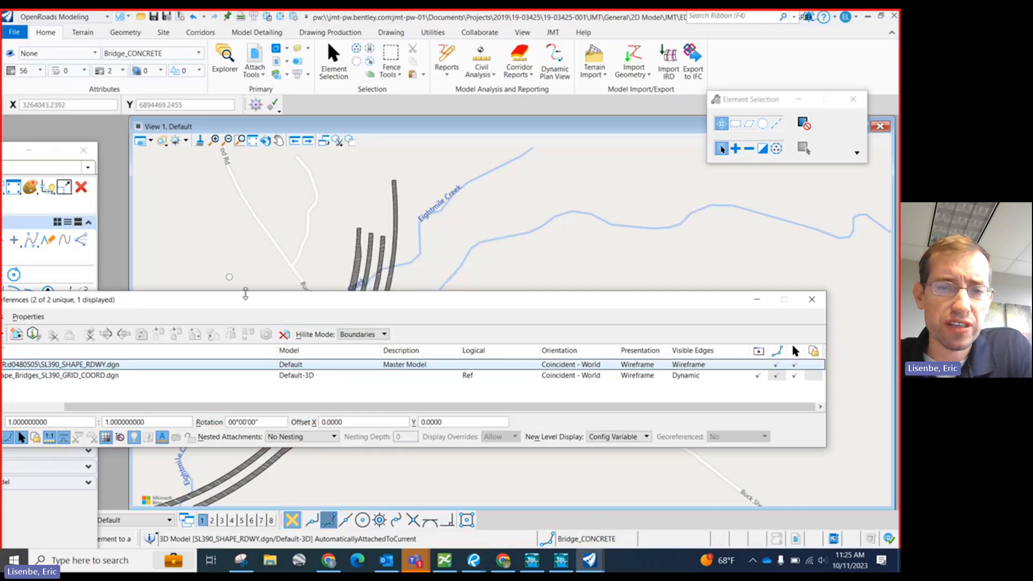
Check the model's current geographic coordinate system.
{"action": "left_click_drag", "start_coordinate": [466, 257], "coordinate": [475, 256]}
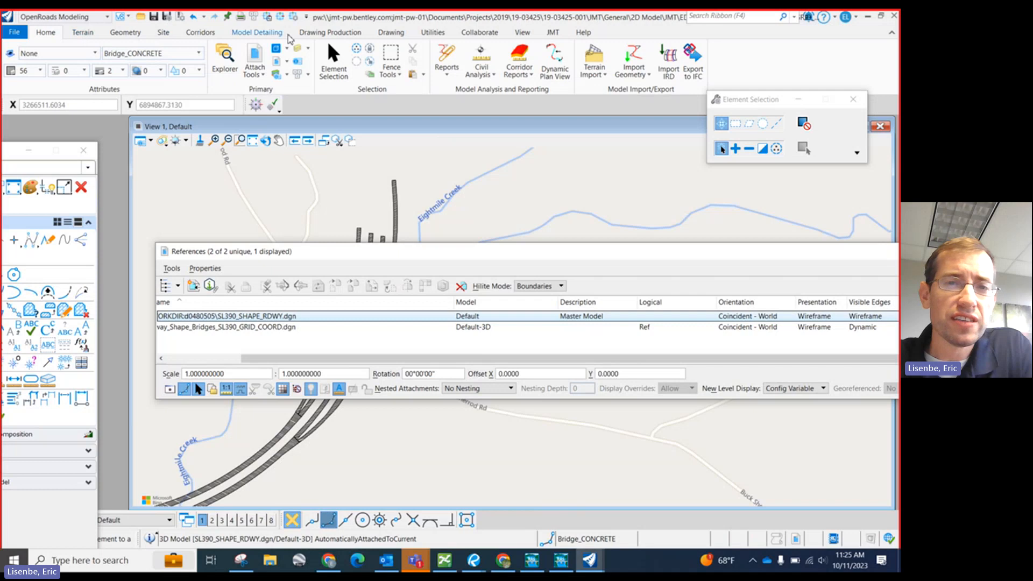
{"action": "left_click", "coordinate": [433, 33]}
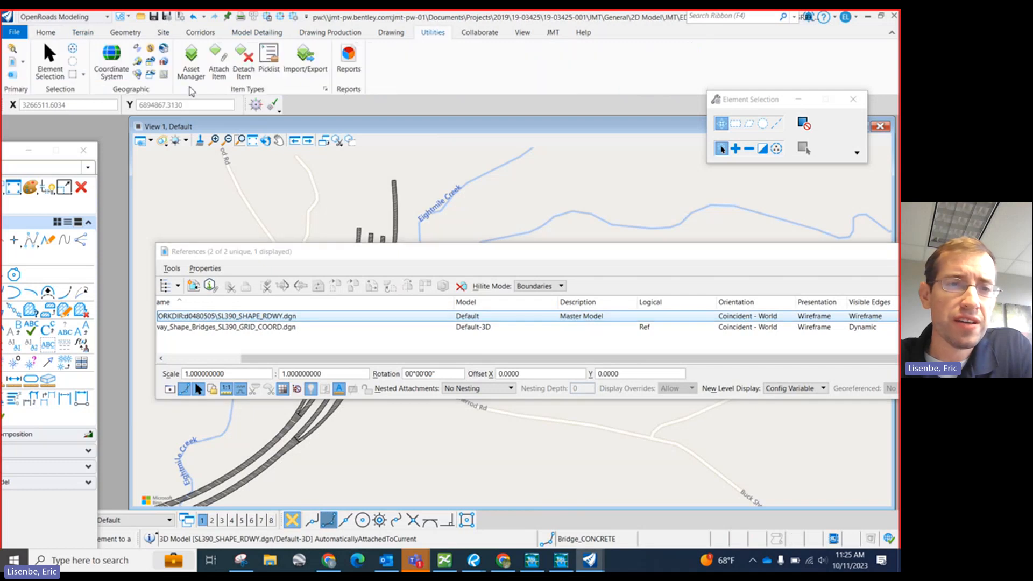
{"action": "left_click", "coordinate": [119, 67]}
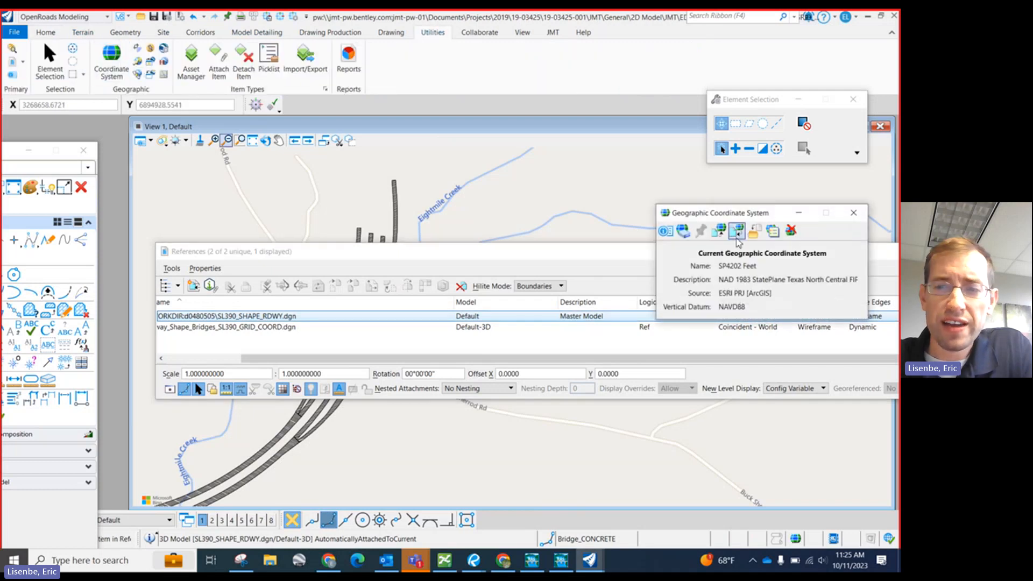
{"action": "left_click_drag", "start_coordinate": [692, 213], "coordinate": [304, 184]}
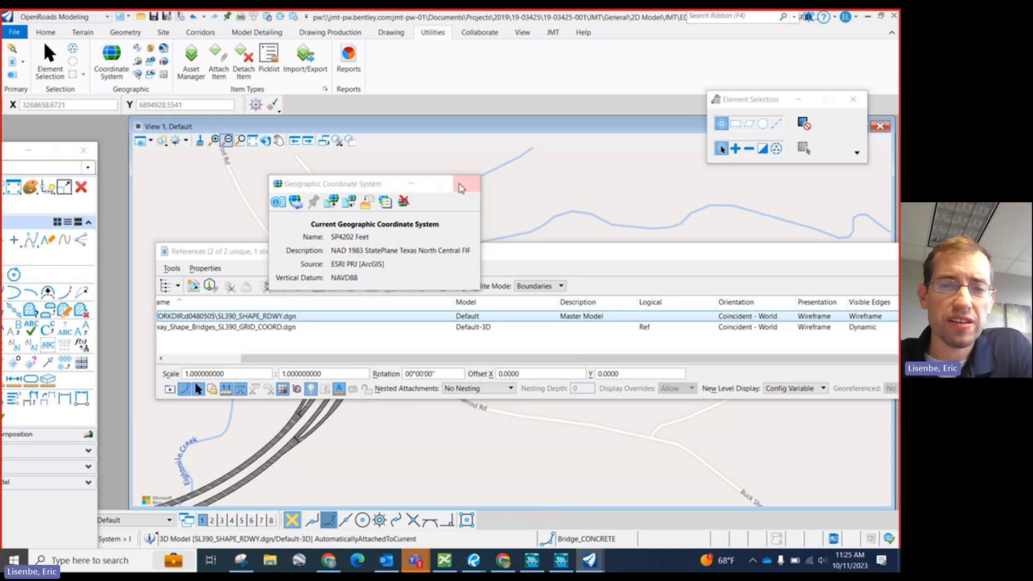
{"action": "left_click", "coordinate": [462, 185]}
Display the SL390_SHAPE_RDWY.dgn reference and set its scale factor to 1.00012.
{"action": "left_click_drag", "start_coordinate": [370, 259], "coordinate": [369, 266]}
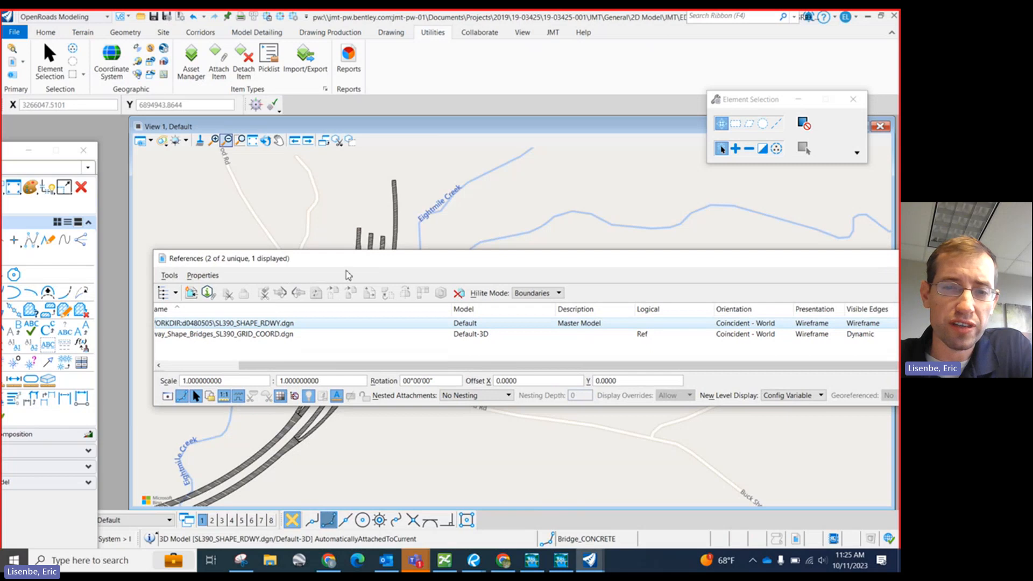
{"action": "left_click_drag", "start_coordinate": [353, 268], "coordinate": [187, 312]}
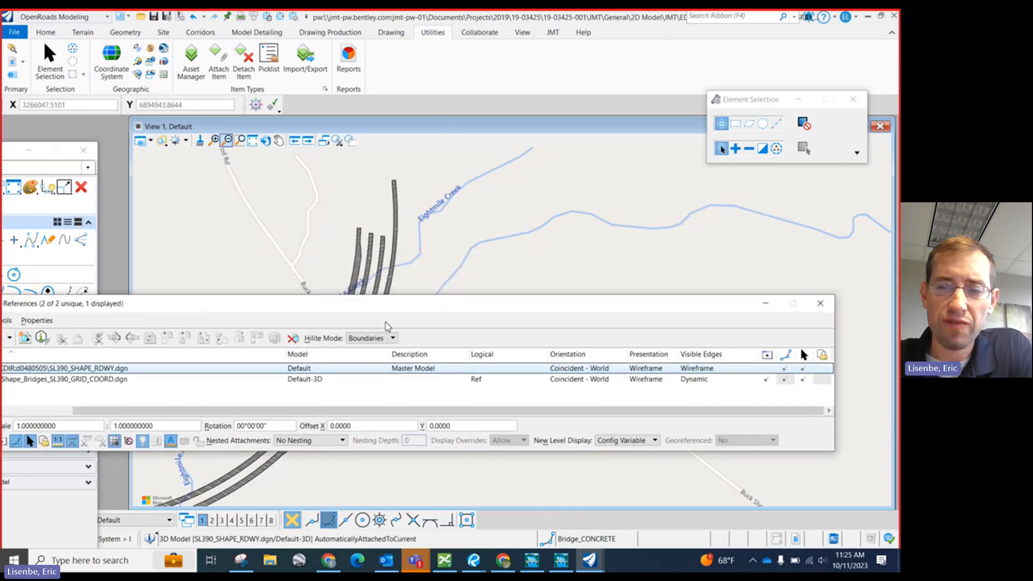
{"action": "left_click", "coordinate": [767, 372]}
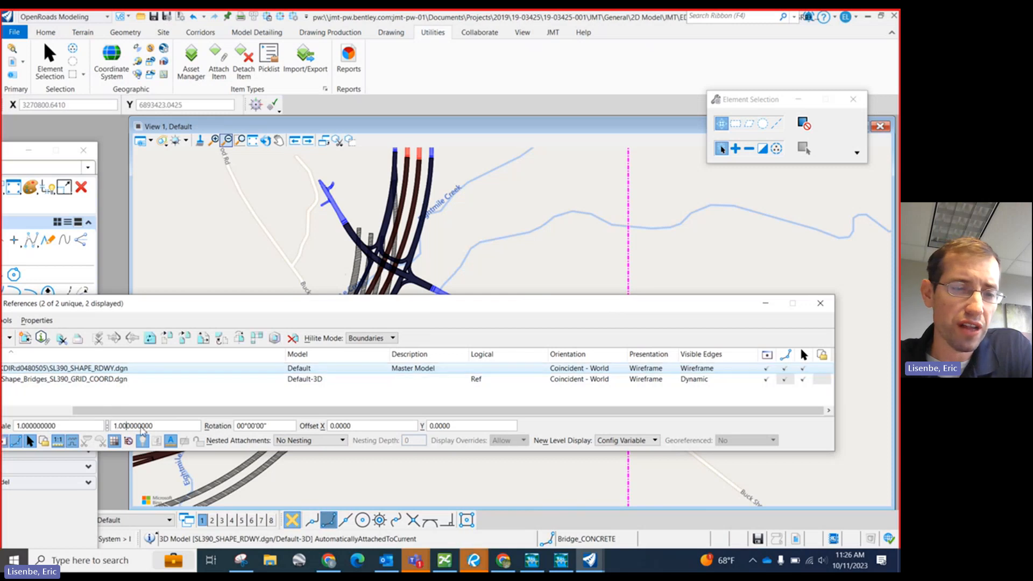
{"action": "double_click", "coordinate": [132, 426]}
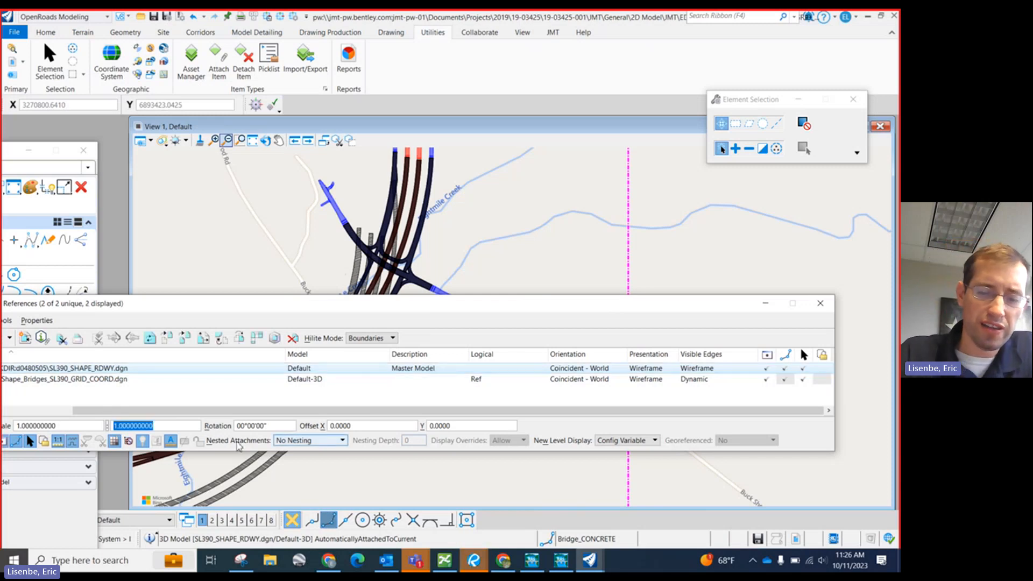
{"action": "type", "text": "1.00"}
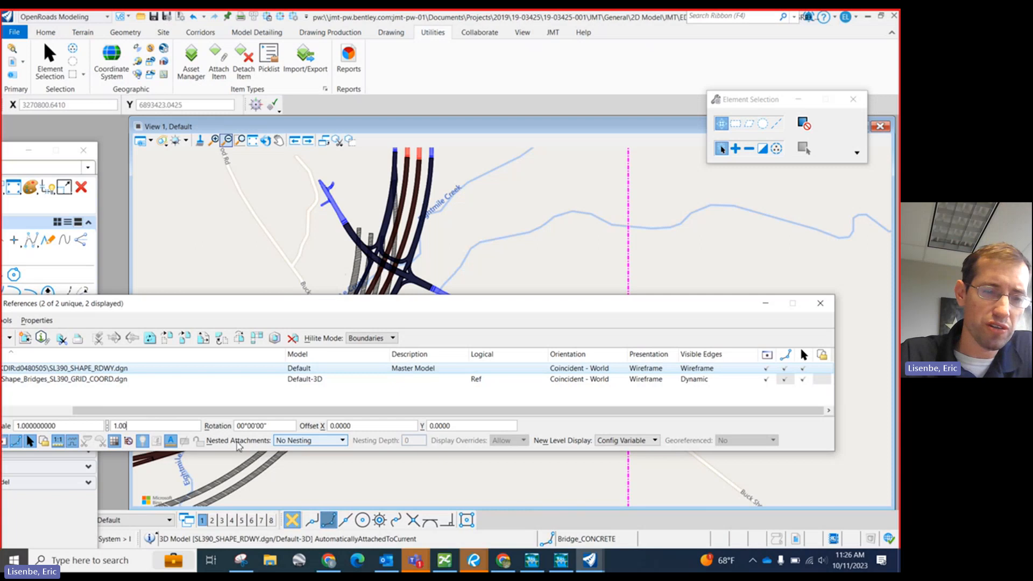
{"action": "type", "text": "012"}
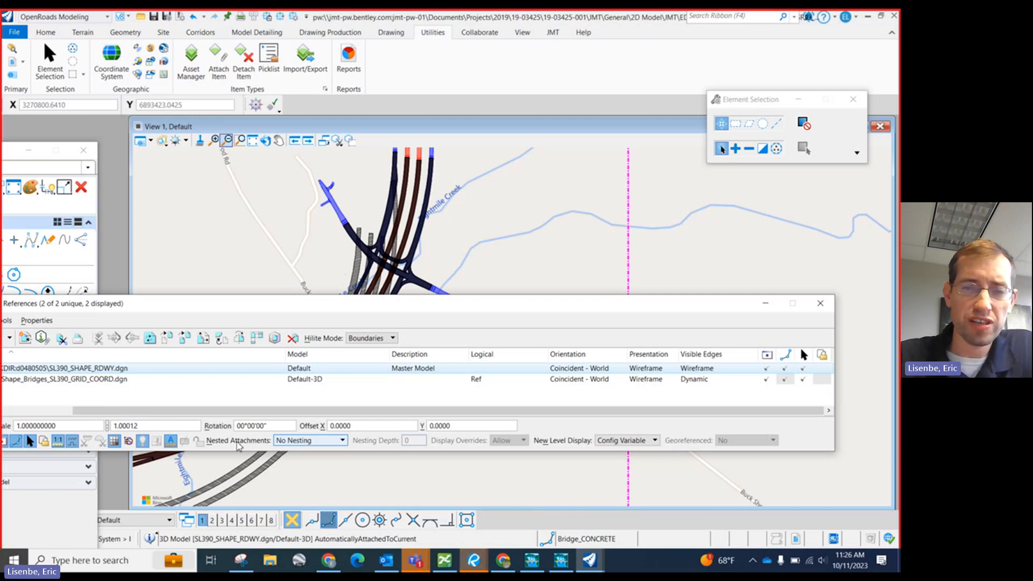
{"action": "key", "text": "Tab"}
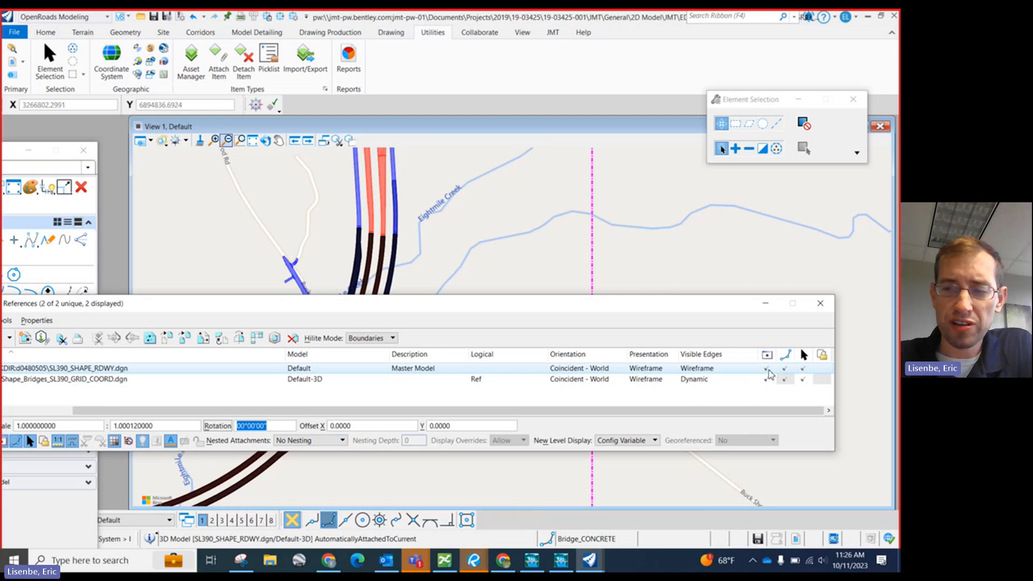
Turn off the display of the SL390_SHAPE_RDWY.dgn reference and close the references dialog.
{"action": "left_click", "coordinate": [766, 369]}
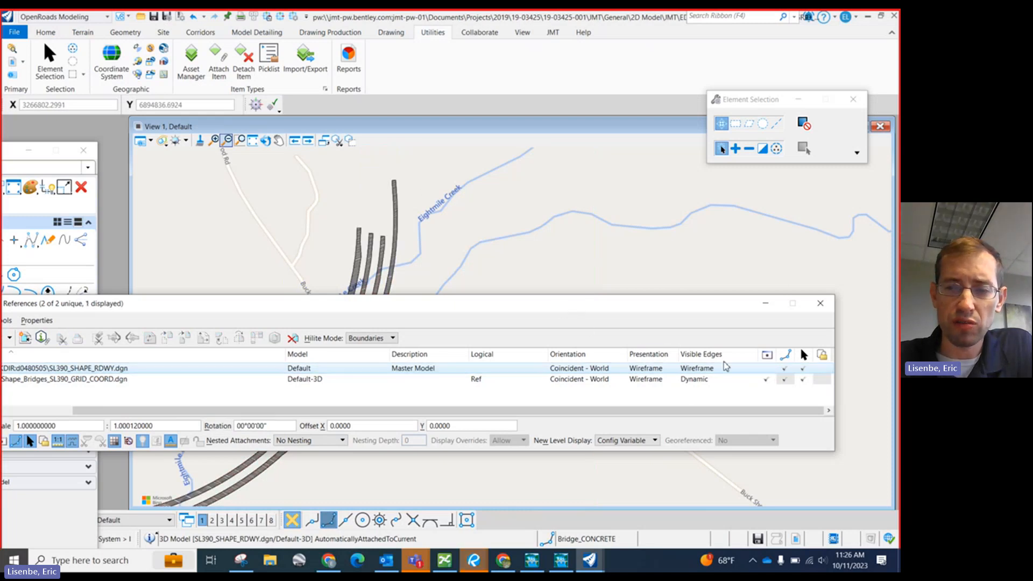
{"action": "left_click", "coordinate": [764, 369]}
{"action": "left_click", "coordinate": [764, 369]}
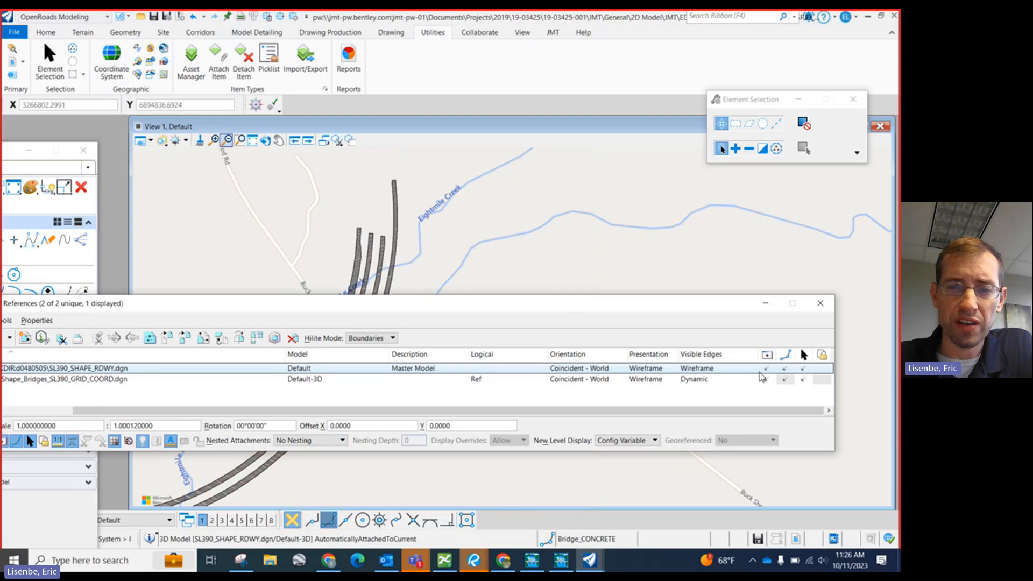
{"action": "left_click_drag", "start_coordinate": [477, 303], "coordinate": [492, 373]}
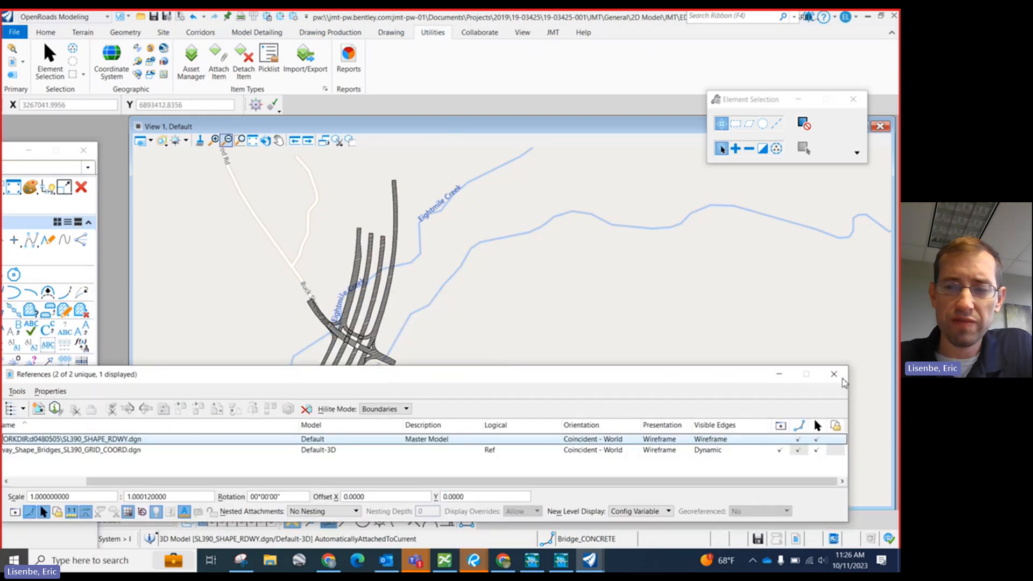
{"action": "left_click", "coordinate": [835, 373]}
{"action": "scroll", "coordinate": [472, 300], "scroll_direction": "down", "scroll_amount": 5}
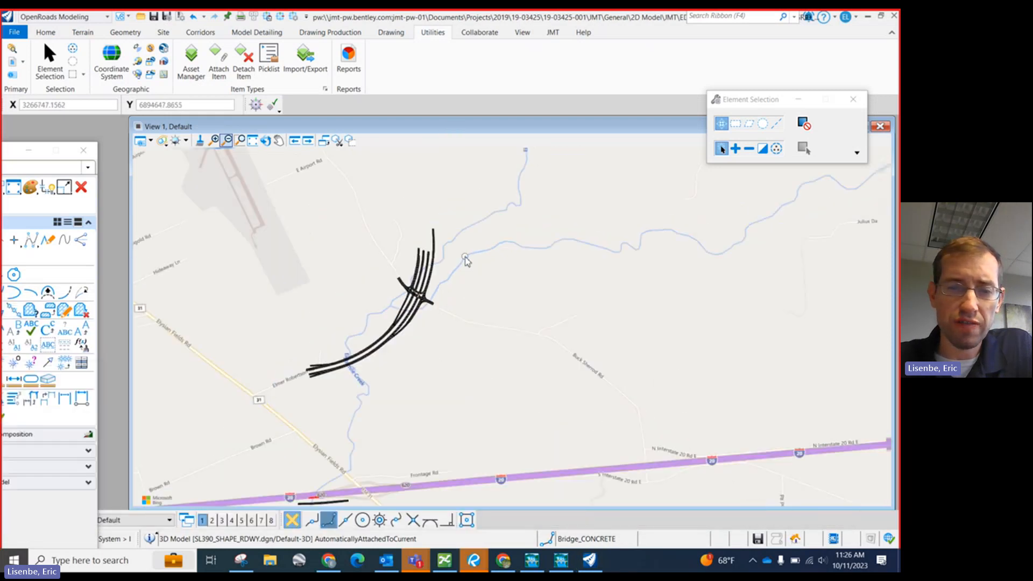
{"action": "scroll", "coordinate": [474, 290], "scroll_direction": "up", "scroll_amount": 2}
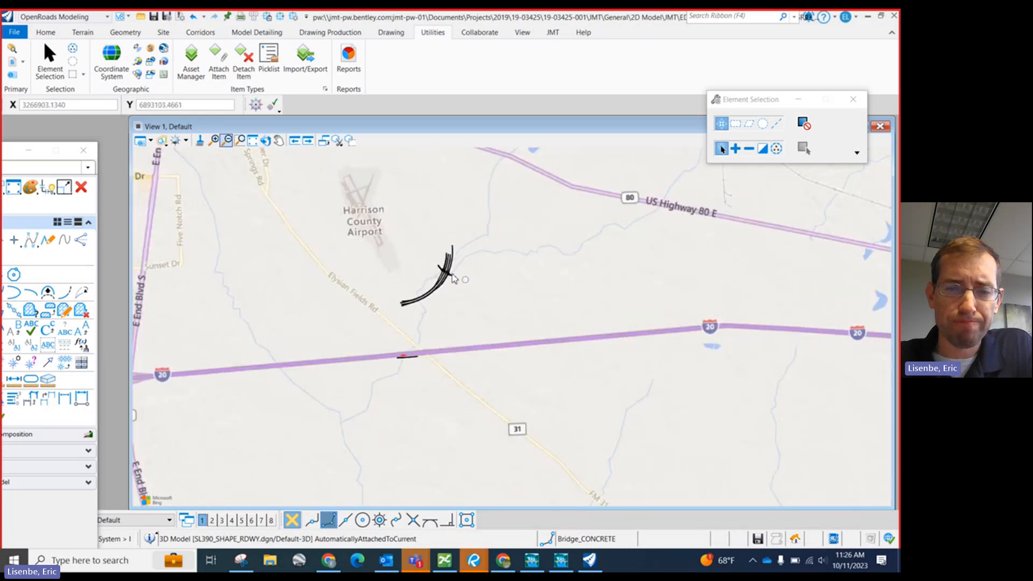
{"action": "scroll", "coordinate": [450, 276], "scroll_direction": "up", "scroll_amount": 2}
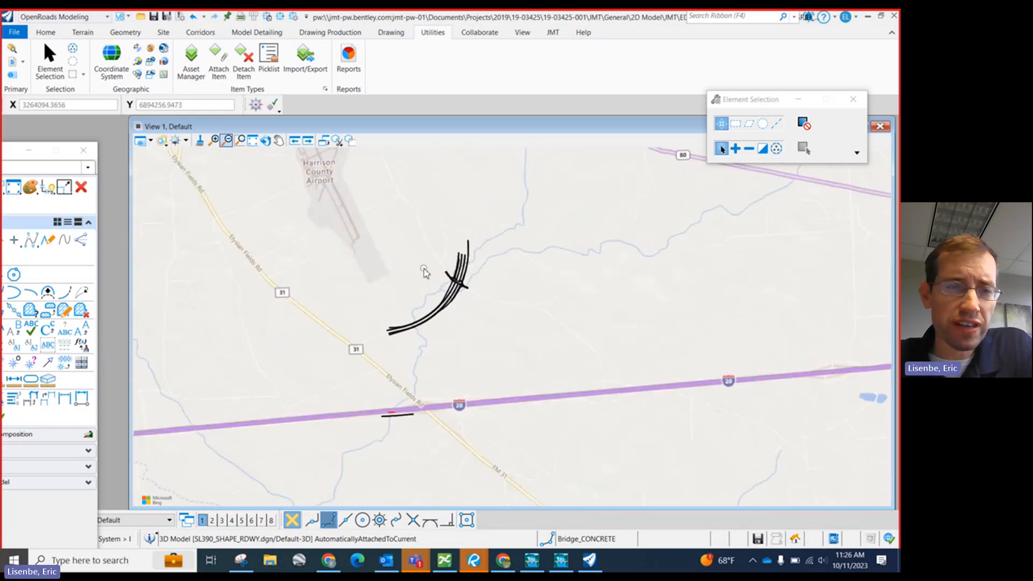
{"action": "left_click", "coordinate": [142, 142]}
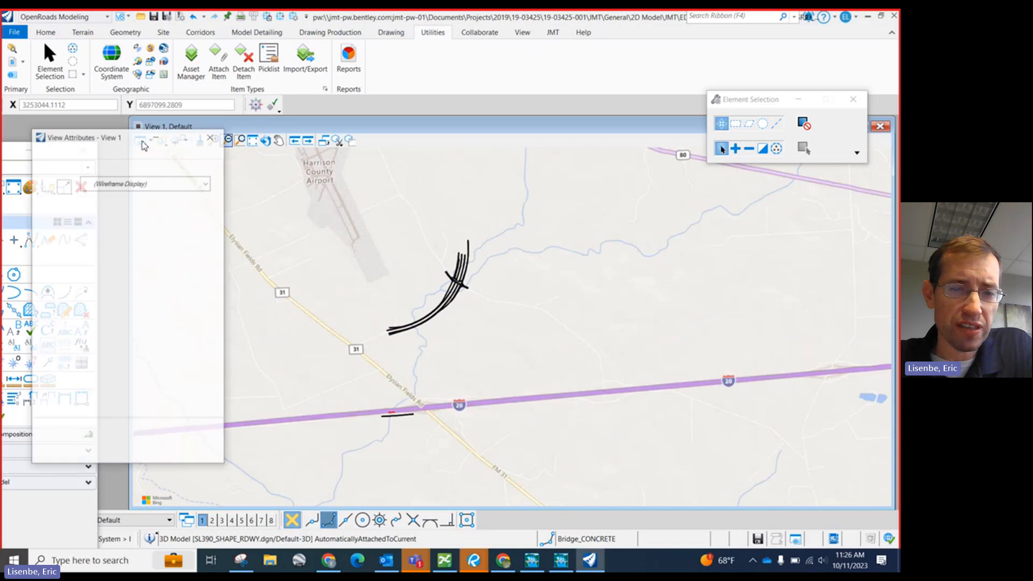
{"action": "left_click_drag", "start_coordinate": [100, 140], "coordinate": [380, 113]}
{"action": "left_click", "coordinate": [459, 462]}
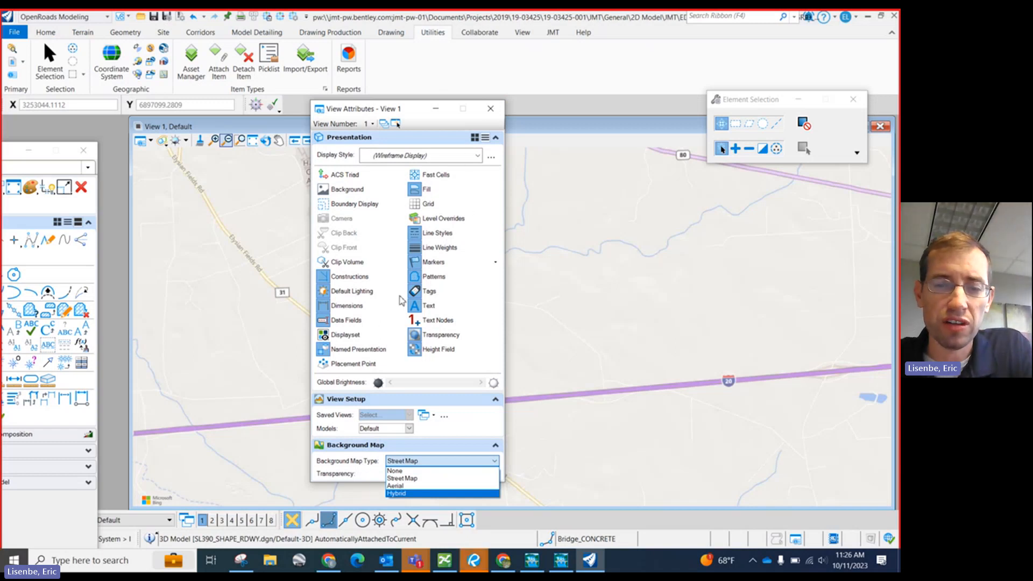
{"action": "left_click", "coordinate": [397, 109]}
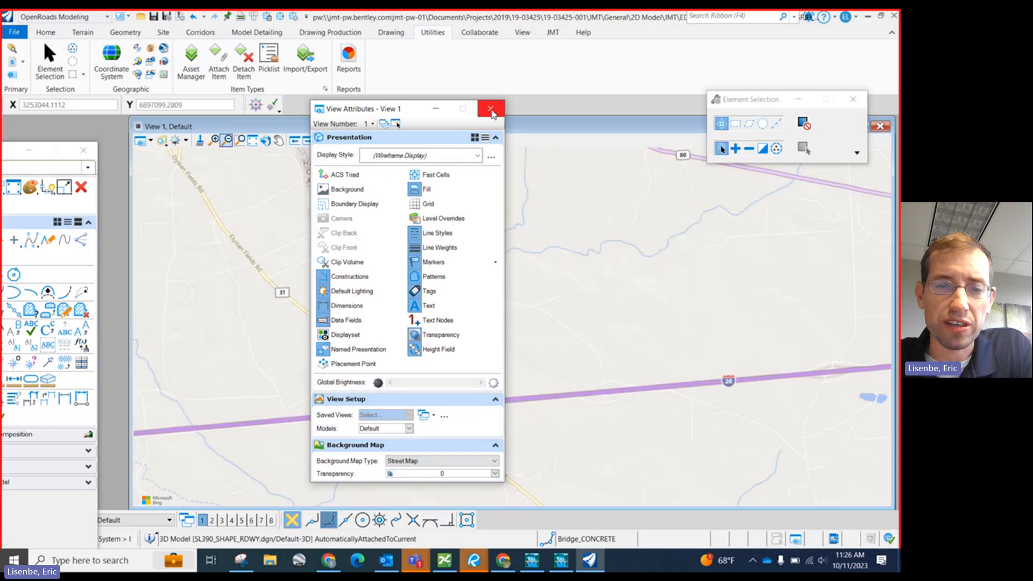
{"action": "left_click", "coordinate": [491, 109]}
Delete the group of bridge shapes along the curve southeast of Harrison County Airport, excluding those at Interstate 20.
{"action": "scroll", "coordinate": [369, 298], "scroll_direction": "down", "scroll_amount": 3}
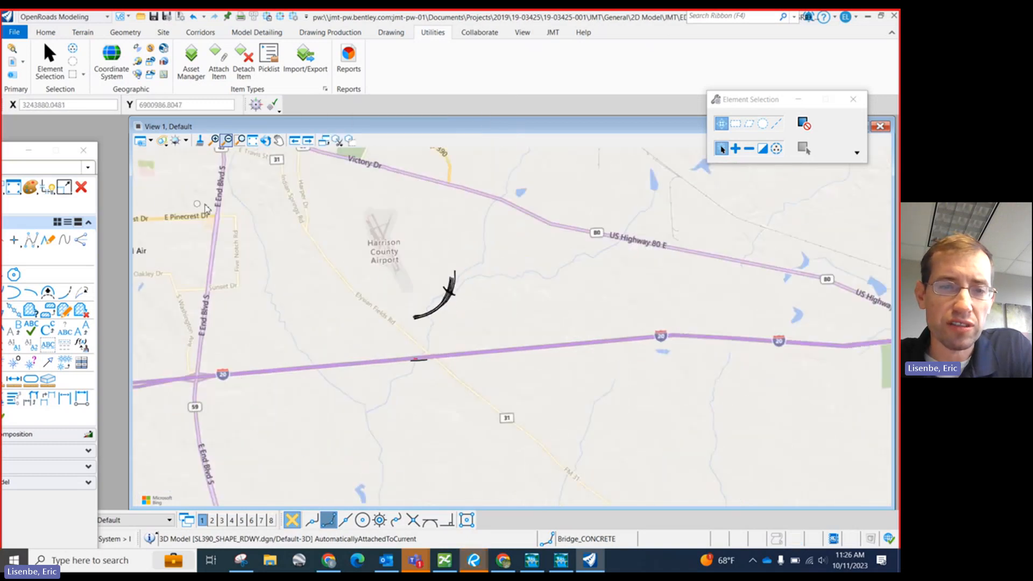
{"action": "left_click_drag", "start_coordinate": [195, 192], "coordinate": [525, 398]}
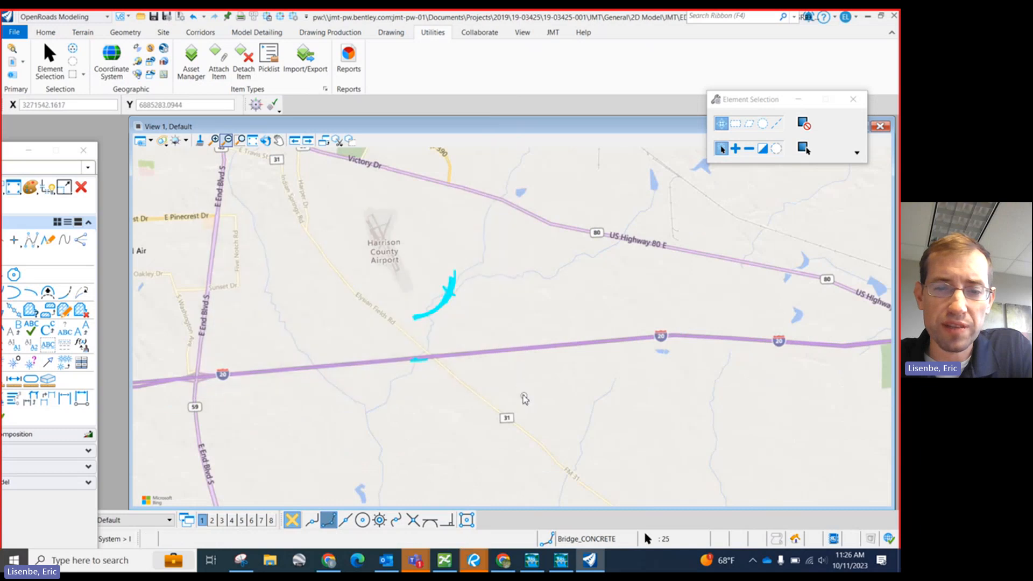
{"action": "left_click", "coordinate": [481, 338]}
{"action": "scroll", "coordinate": [473, 338], "scroll_direction": "up", "scroll_amount": 3}
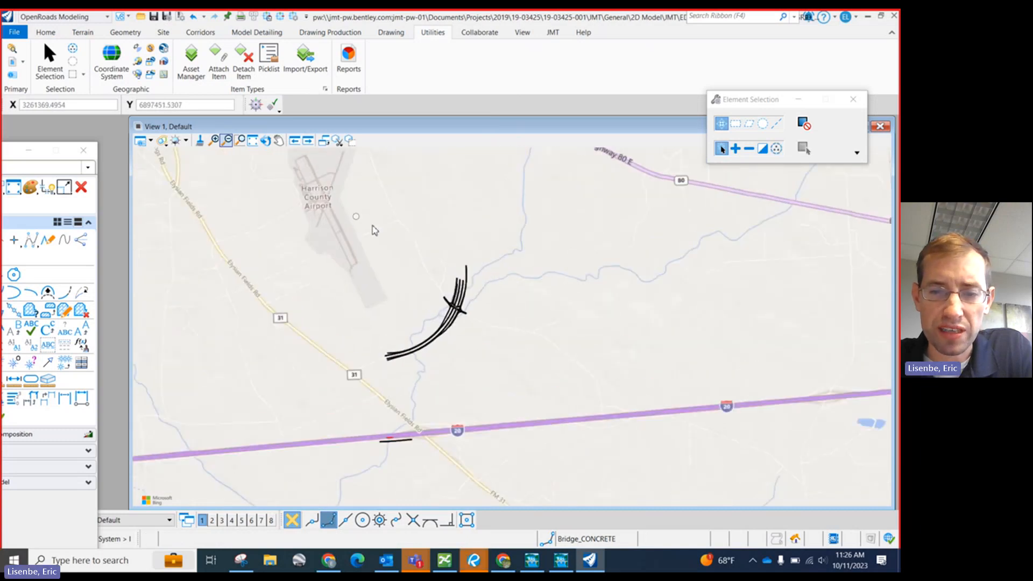
{"action": "left_click_drag", "start_coordinate": [355, 217], "coordinate": [515, 369]}
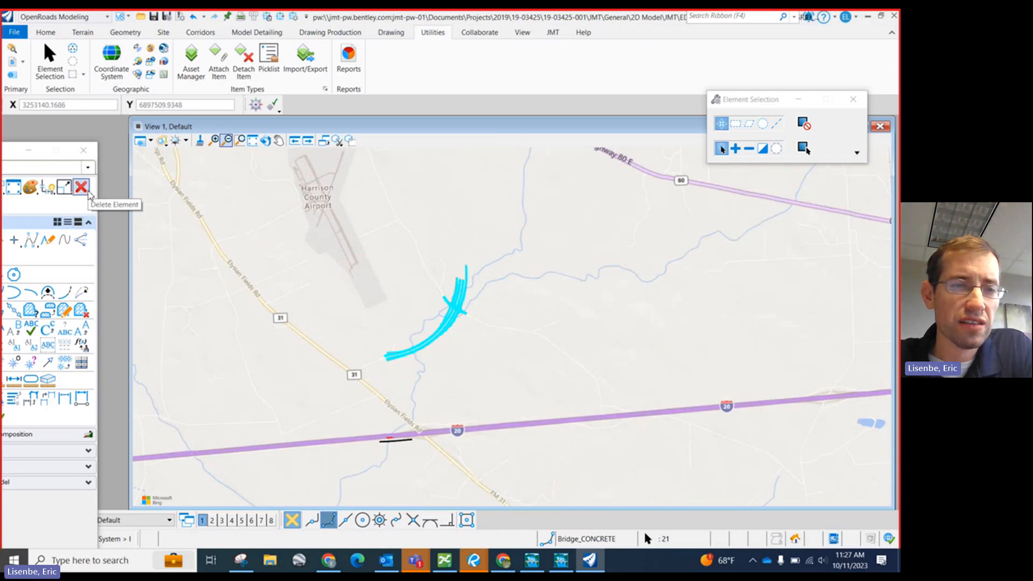
{"action": "left_click", "coordinate": [86, 195]}
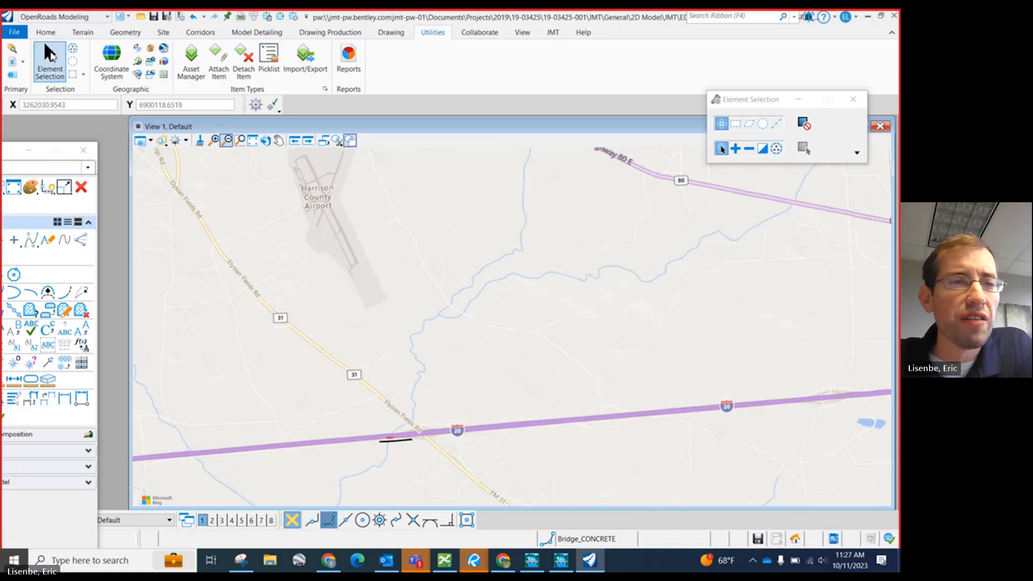
Turn on the display of the SL390_SHAPE_RDWY.dgn reference and move the references dialog clear of the bridge shapes.
{"action": "left_click", "coordinate": [11, 64]}
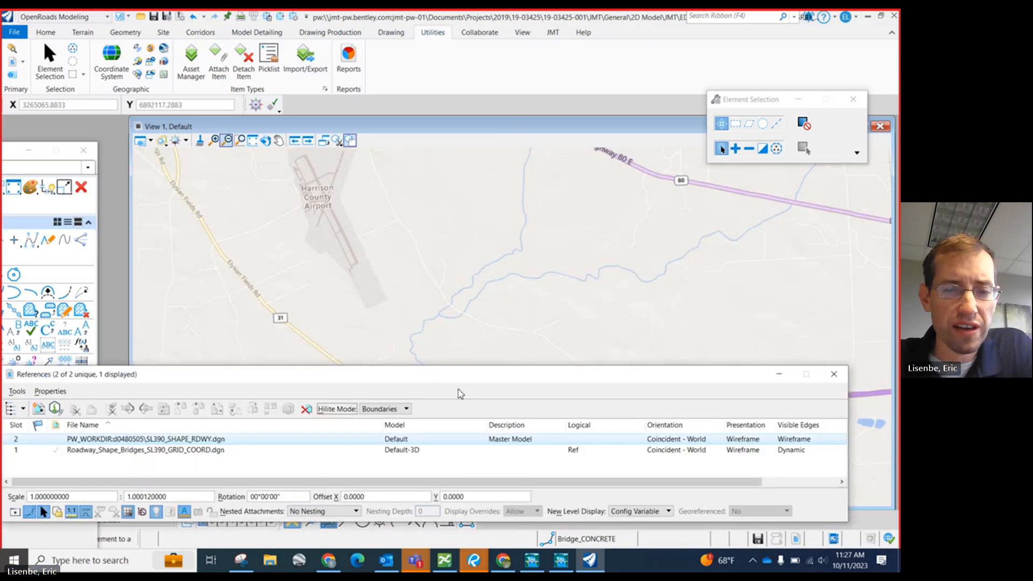
{"action": "left_click_drag", "start_coordinate": [445, 376], "coordinate": [393, 250]}
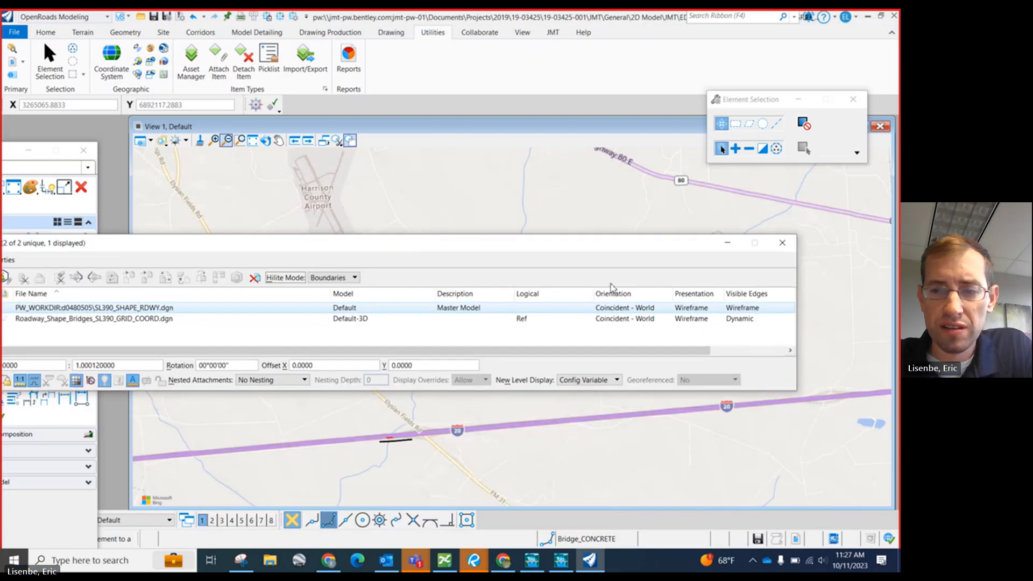
{"action": "scroll", "coordinate": [622, 360], "scroll_direction": "right", "scroll_amount": 3}
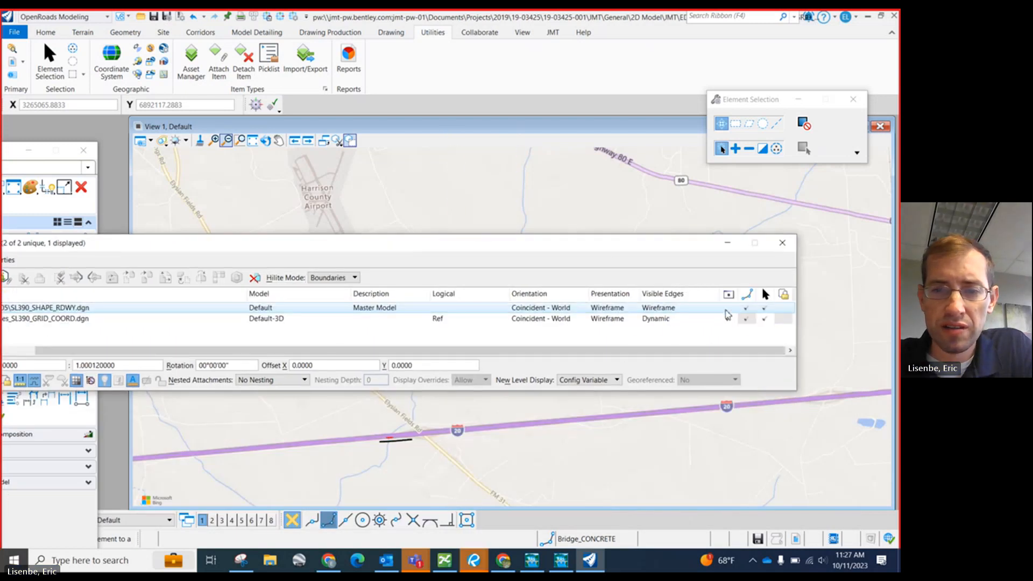
{"action": "left_click", "coordinate": [727, 309]}
{"action": "left_click_drag", "start_coordinate": [505, 243], "coordinate": [530, 414]}
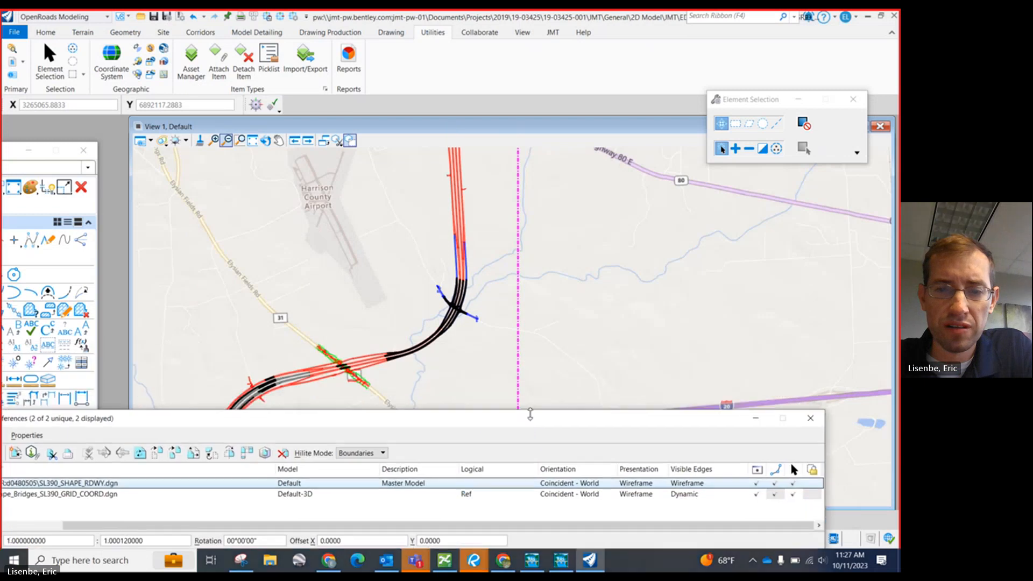
Select the four parallel hatched bridge shapes of the referenced roadway north of Buck Sherrod Rd.
{"action": "scroll", "coordinate": [458, 293], "scroll_direction": "up", "scroll_amount": 5}
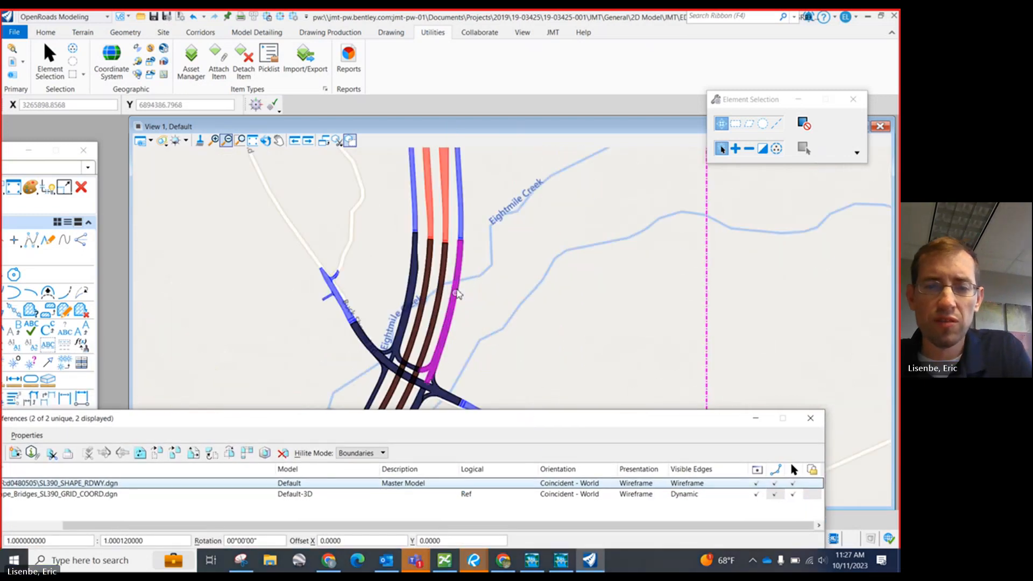
{"action": "scroll", "coordinate": [457, 293], "scroll_direction": "up", "scroll_amount": 3}
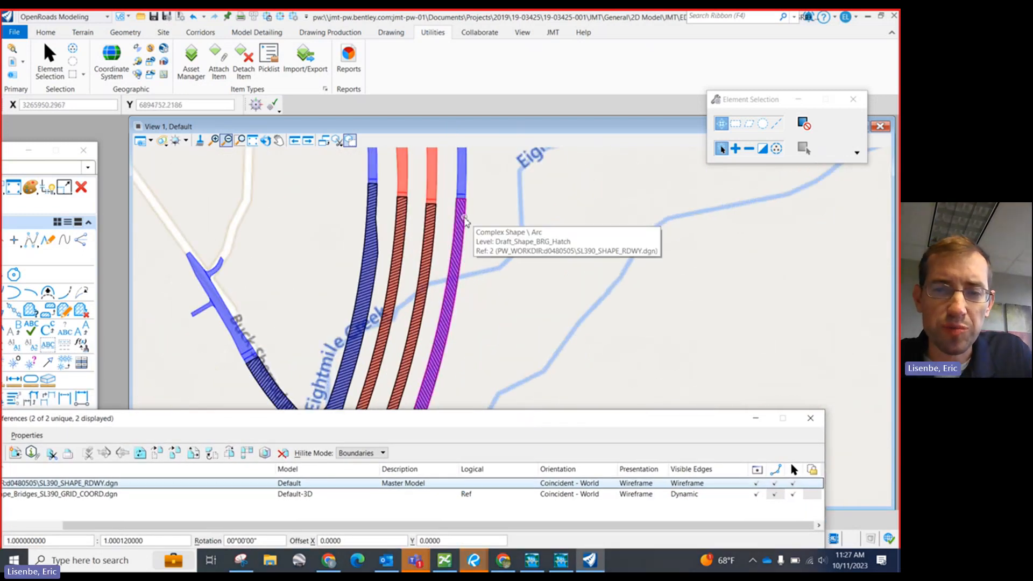
{"action": "left_click", "coordinate": [466, 221]}
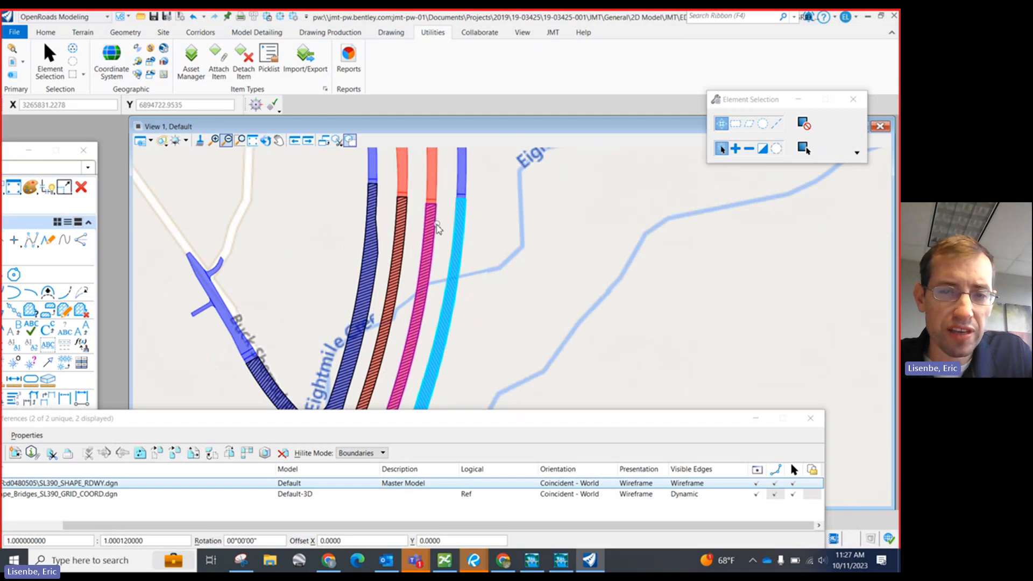
{"action": "left_click", "coordinate": [434, 228], "text": "ctrl"}
{"action": "left_click", "coordinate": [399, 233], "text": "ctrl"}
{"action": "left_click", "coordinate": [370, 241], "text": "ctrl"}
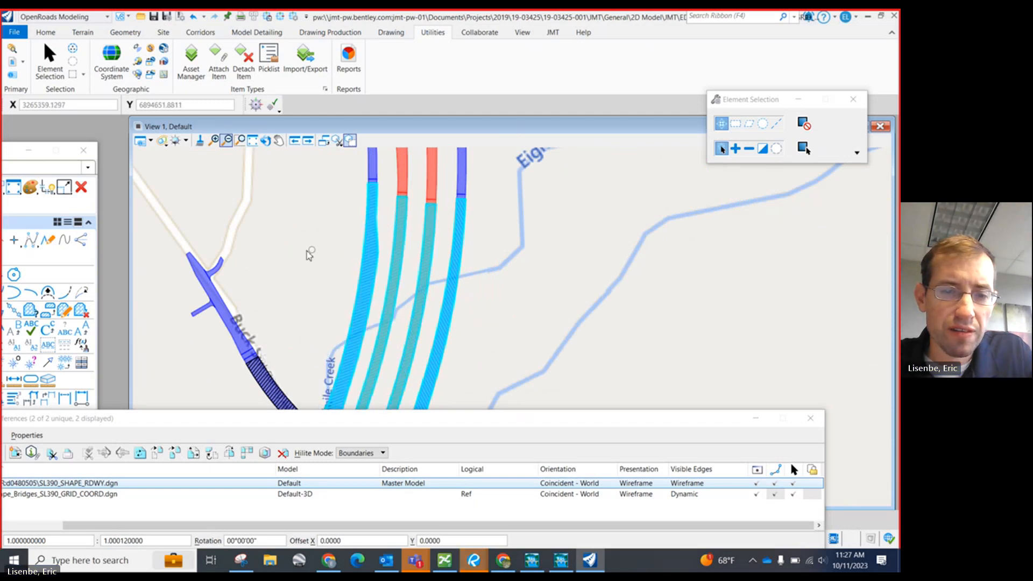
Add the hatched bridge shapes at the Buck Sherrod Rd crossing and the lanes just south of it to the selection.
{"action": "scroll", "coordinate": [275, 226], "scroll_direction": "down", "scroll_amount": 2}
{"action": "scroll", "coordinate": [274, 226], "scroll_direction": "up", "scroll_amount": 2}
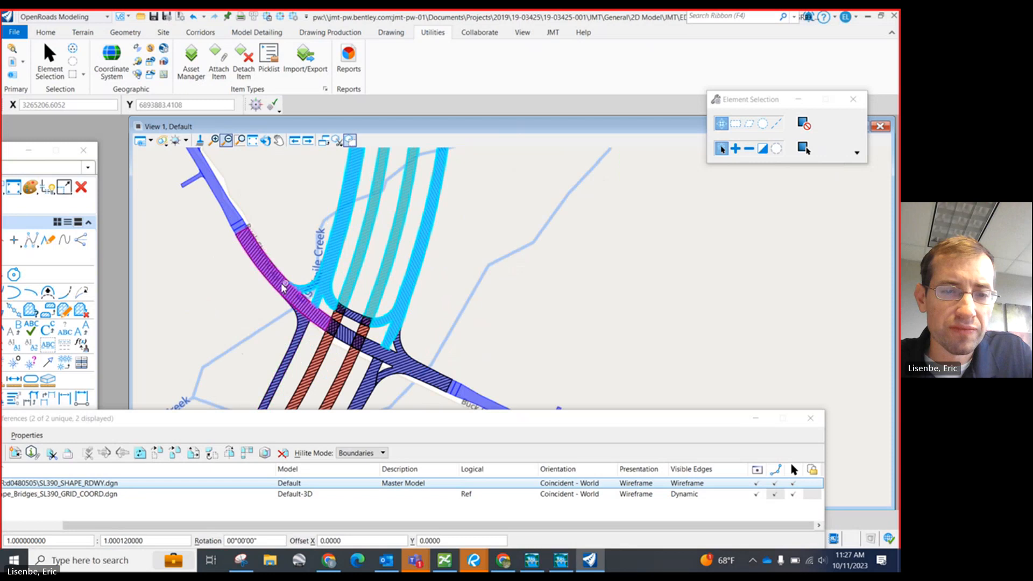
{"action": "left_click", "coordinate": [284, 288], "text": "ctrl"}
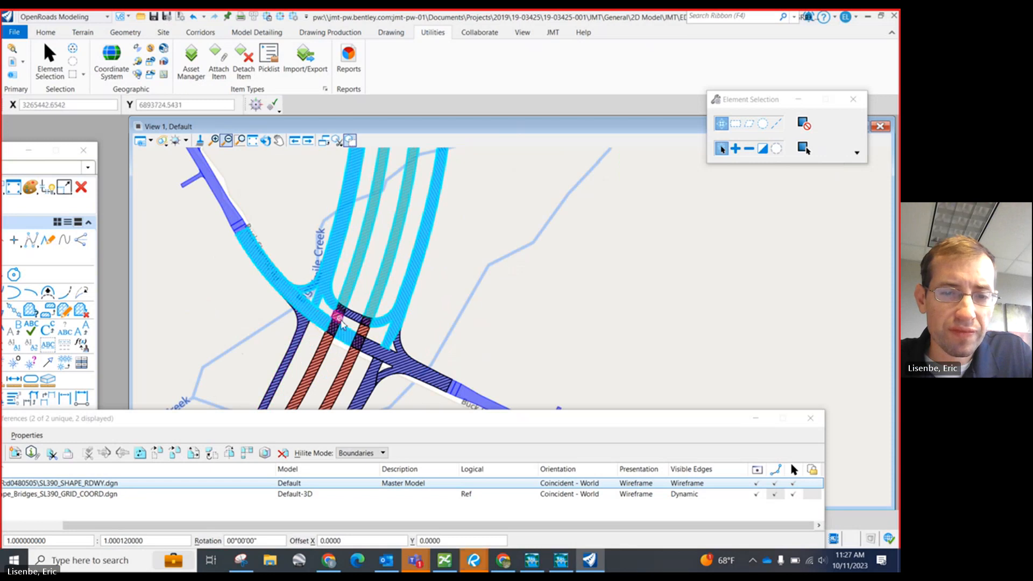
{"action": "scroll", "coordinate": [342, 323], "scroll_direction": "up", "scroll_amount": 2}
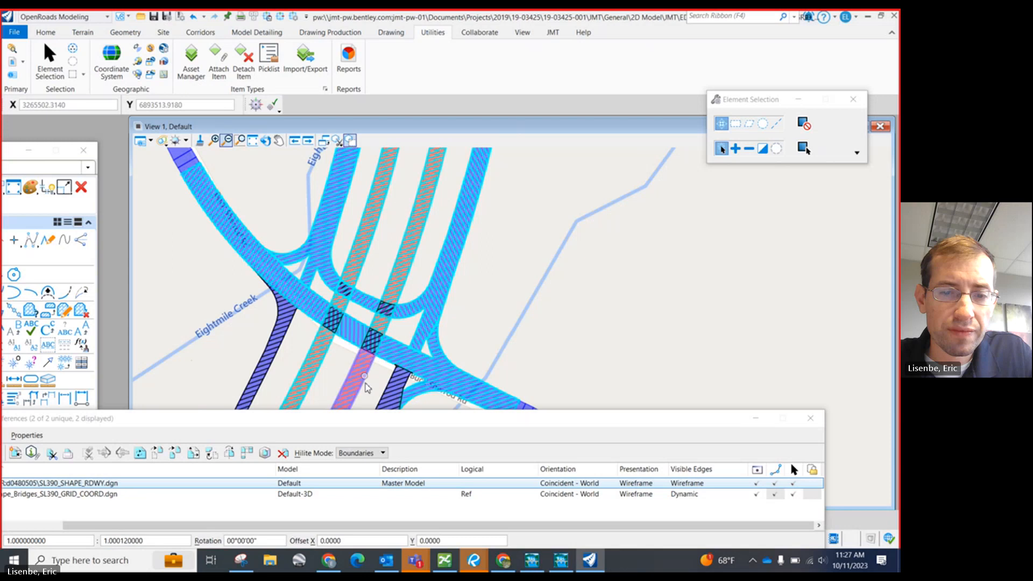
{"action": "scroll", "coordinate": [367, 387], "scroll_direction": "down", "scroll_amount": 2}
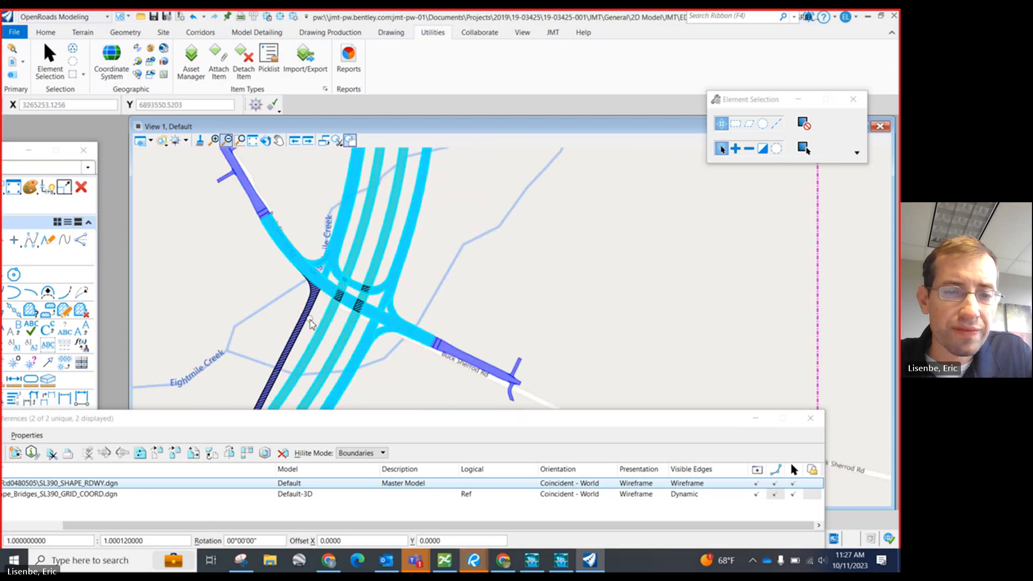
{"action": "scroll", "coordinate": [456, 276], "scroll_direction": "down", "scroll_amount": 3}
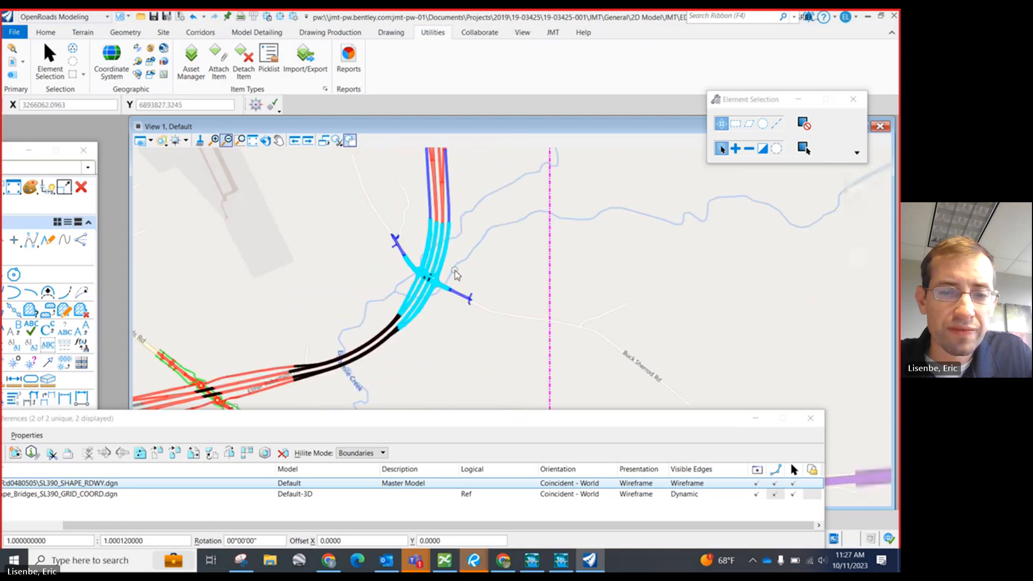
Add the remaining hatched bridge shapes along the curve over Eightmile Creek, down to Elmer Robertson Rd, to the selection.
{"action": "scroll", "coordinate": [376, 349], "scroll_direction": "up", "scroll_amount": 2}
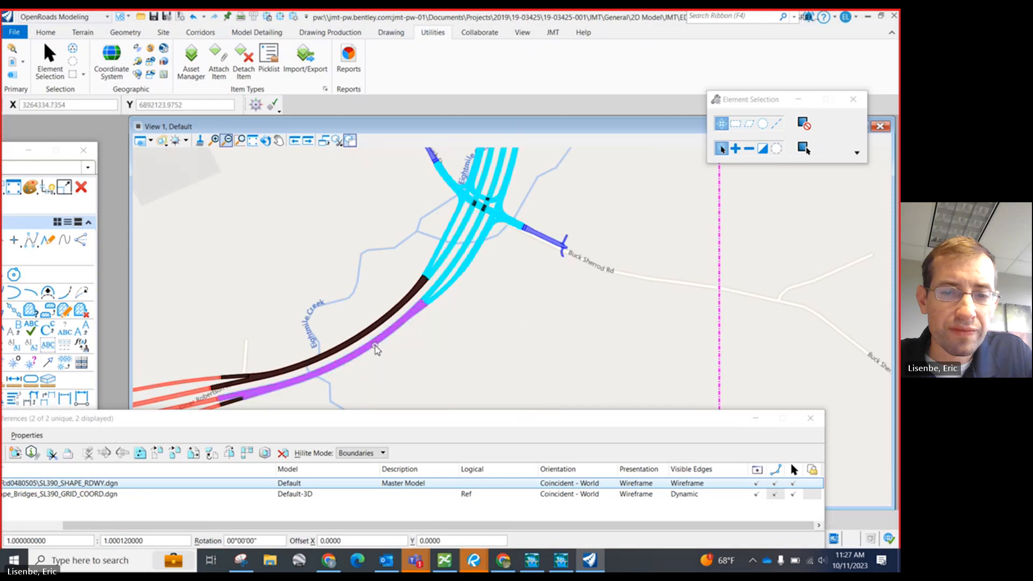
{"action": "left_click", "coordinate": [376, 349]}
{"action": "scroll", "coordinate": [230, 380], "scroll_direction": "up", "scroll_amount": 2}
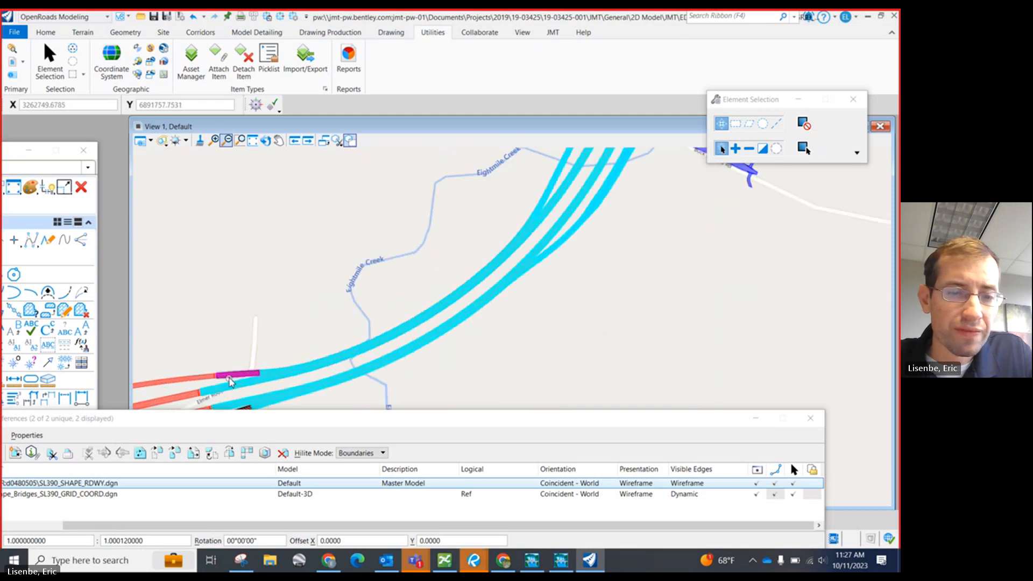
{"action": "scroll", "coordinate": [283, 308], "scroll_direction": "down", "scroll_amount": 1}
{"action": "scroll", "coordinate": [255, 380], "scroll_direction": "up", "scroll_amount": 3}
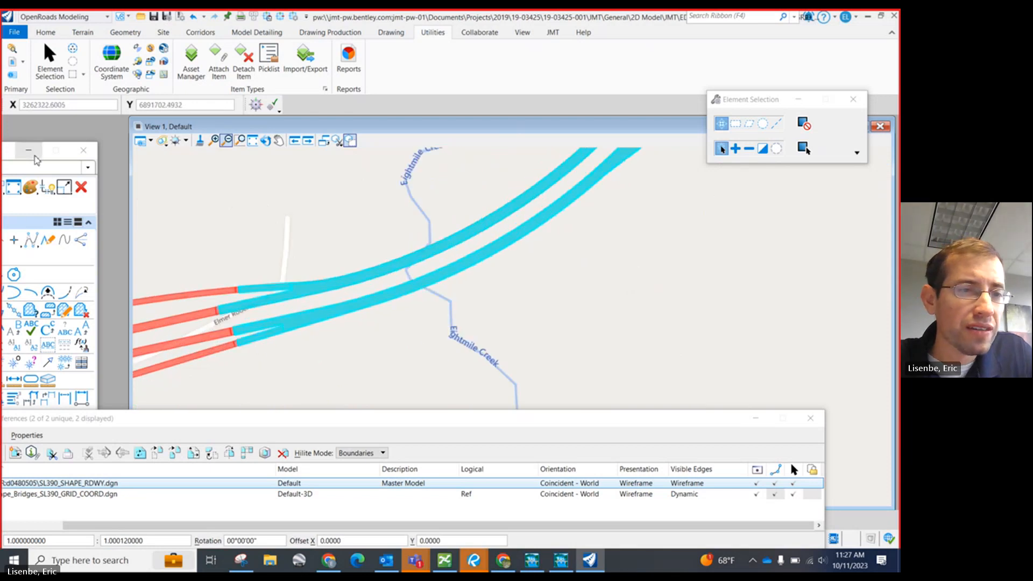
Copy the selected reference bridge shapes into the active model once, in place with zero X and Y offset.
{"action": "left_click_drag", "start_coordinate": [24, 150], "coordinate": [121, 147]}
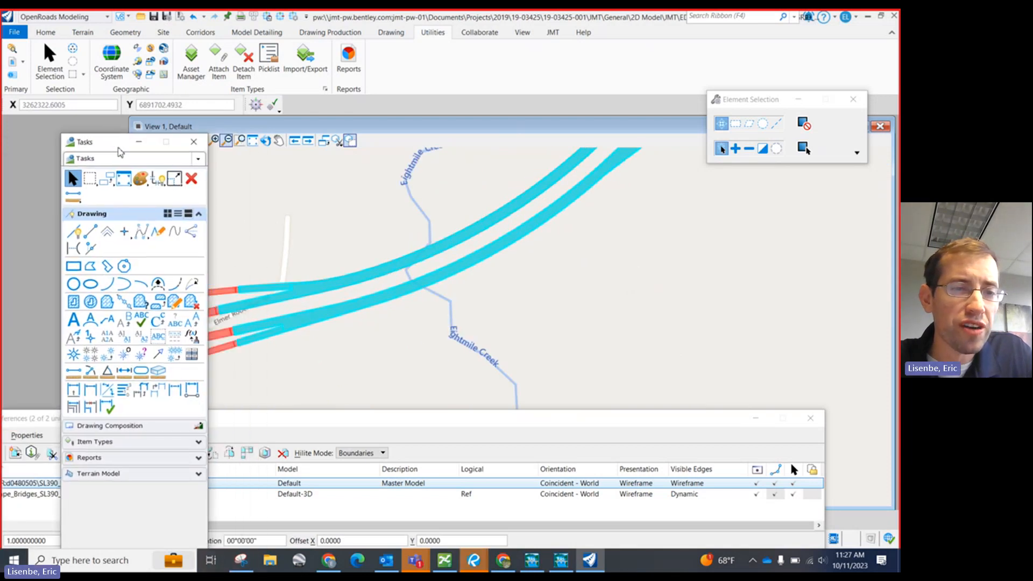
{"action": "left_click", "coordinate": [107, 178]}
{"action": "scroll", "coordinate": [231, 366], "scroll_direction": "up", "scroll_amount": 1}
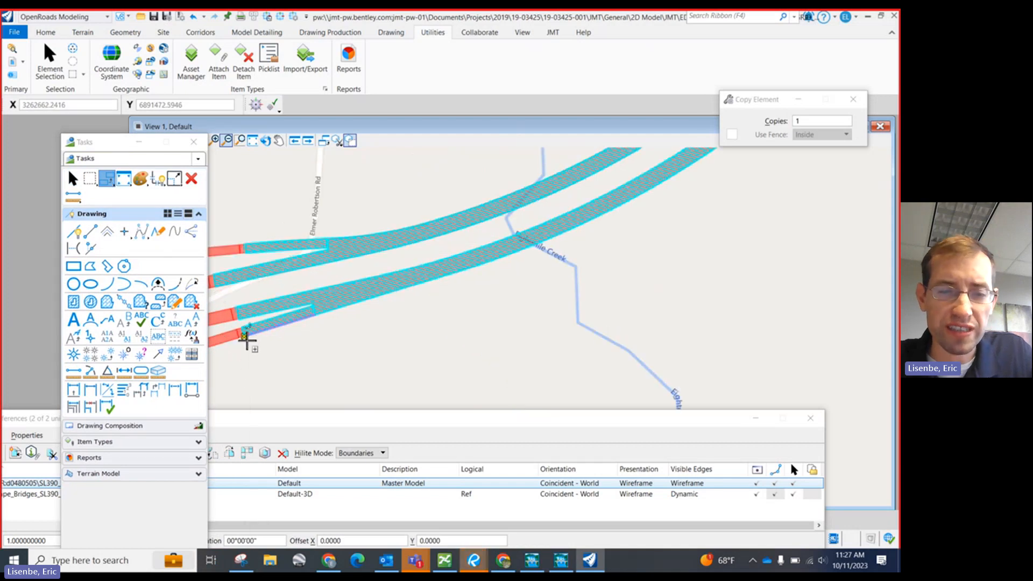
{"action": "left_click", "coordinate": [246, 334]}
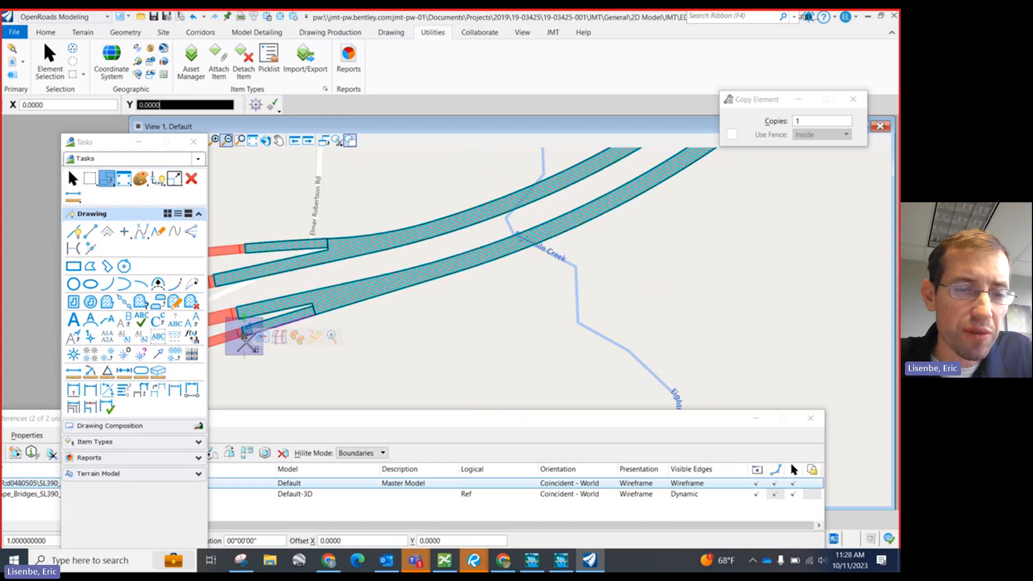
{"action": "scroll", "coordinate": [247, 335], "scroll_direction": "up", "scroll_amount": 1}
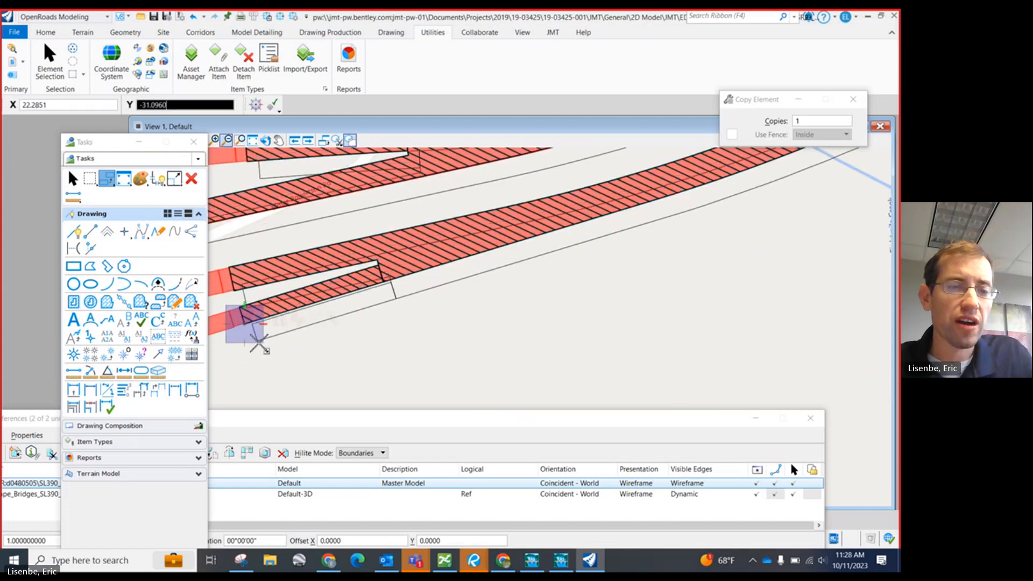
{"action": "key", "text": "Escape"}
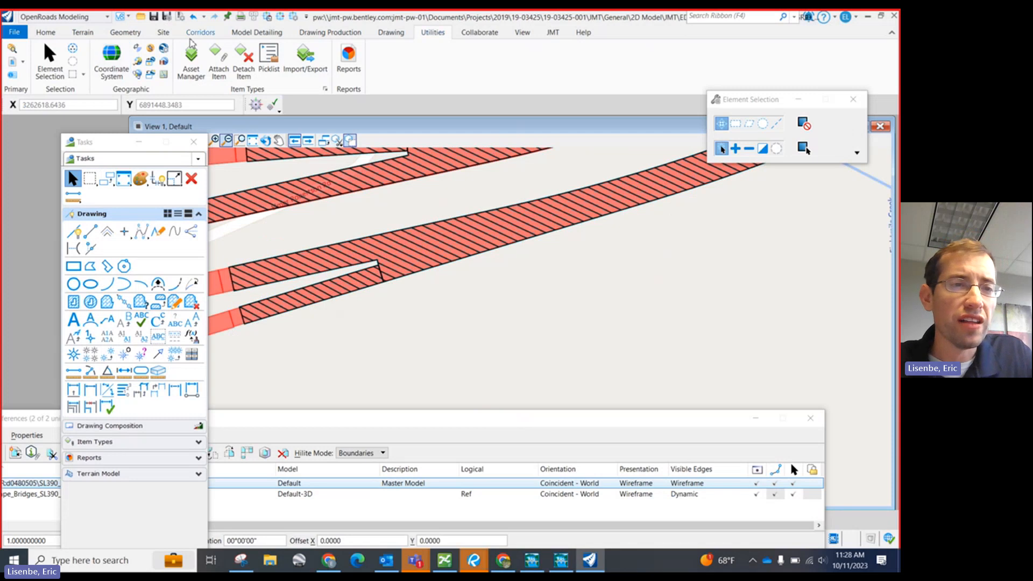
{"action": "left_click", "coordinate": [47, 35]}
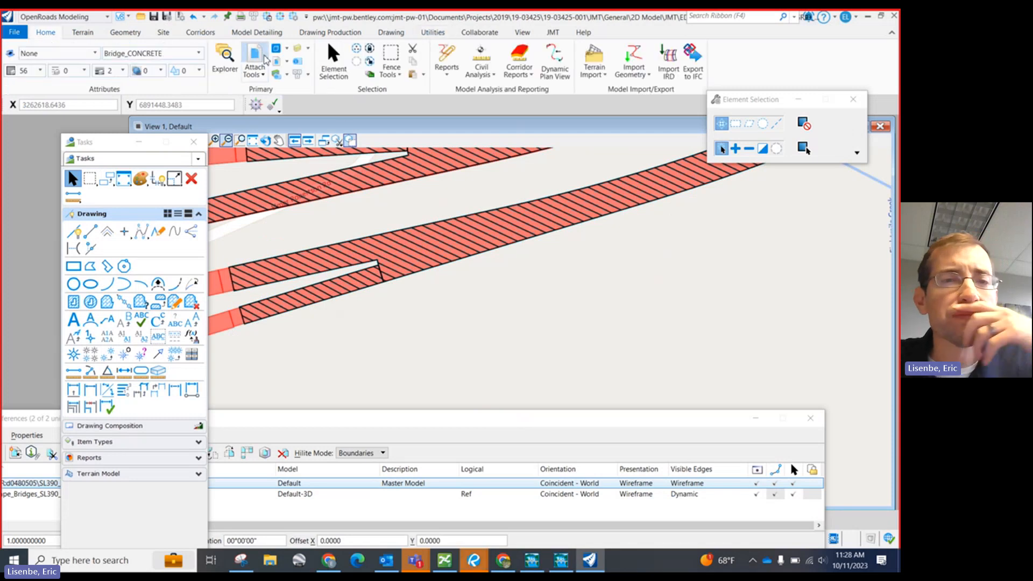
{"action": "left_click", "coordinate": [256, 58]}
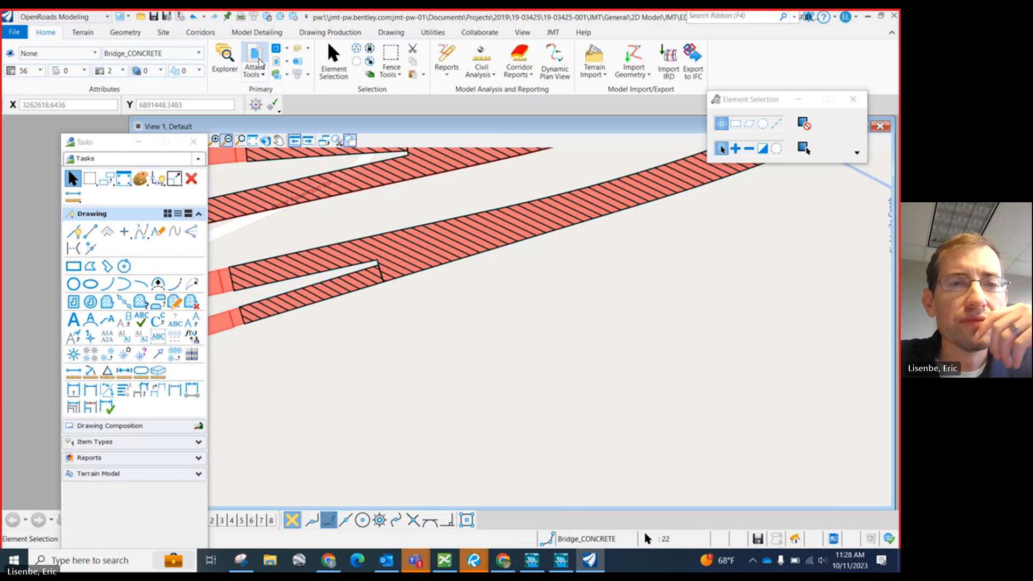
{"action": "left_click", "coordinate": [249, 58]}
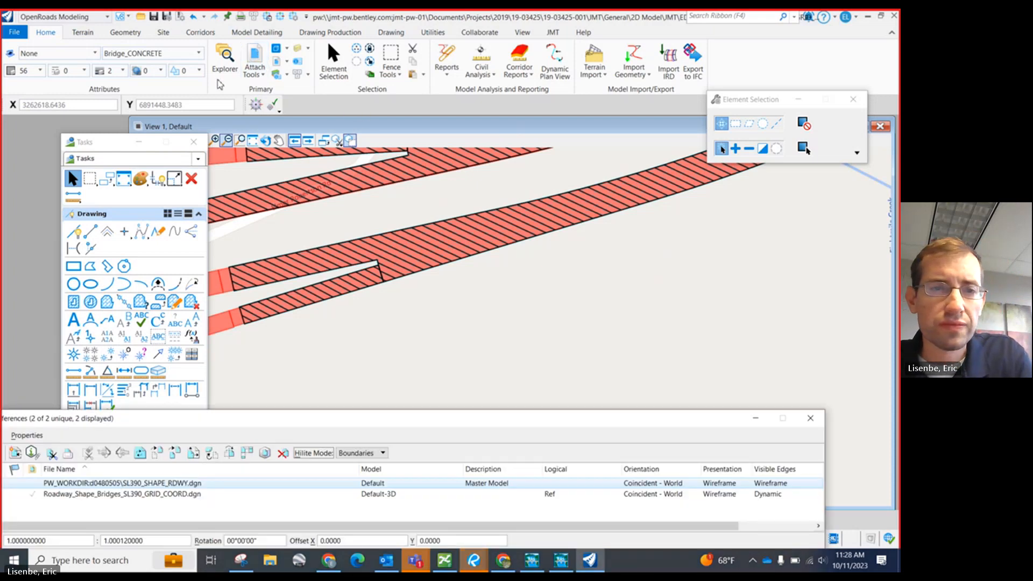
{"action": "left_click", "coordinate": [255, 72]}
{"action": "left_click", "coordinate": [280, 105]}
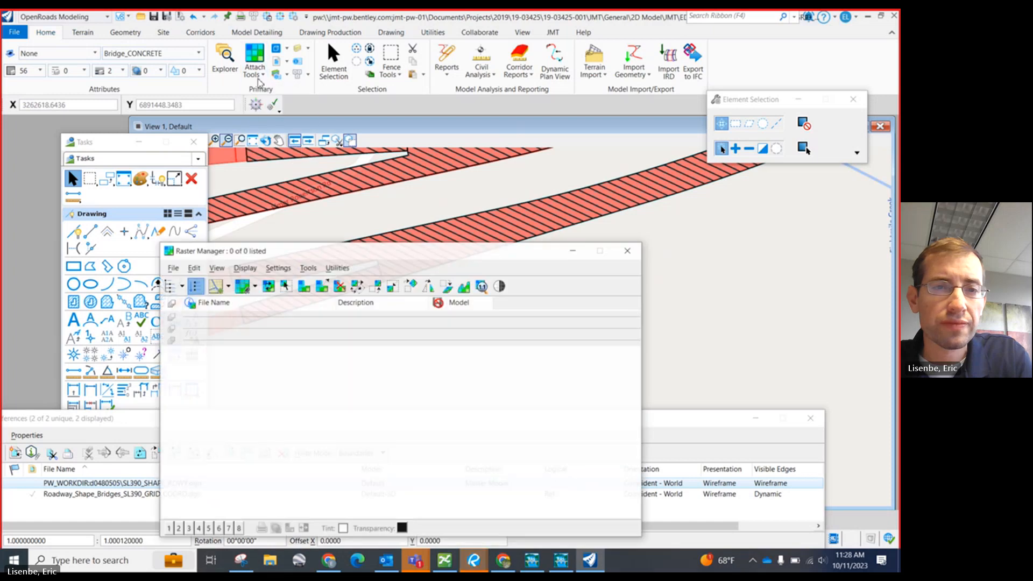
{"action": "left_click", "coordinate": [625, 249]}
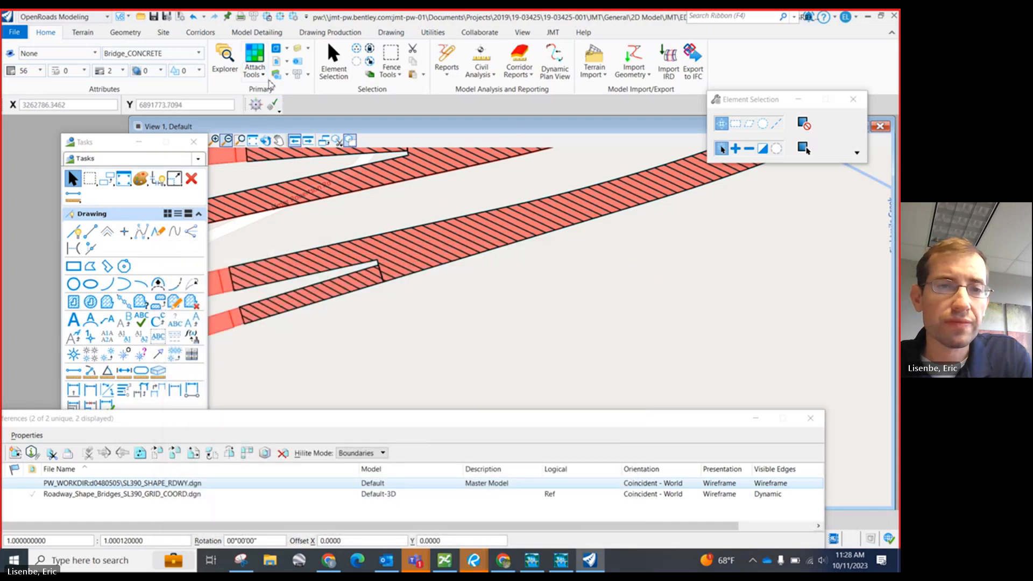
{"action": "left_click", "coordinate": [263, 77]}
{"action": "left_click", "coordinate": [278, 92]}
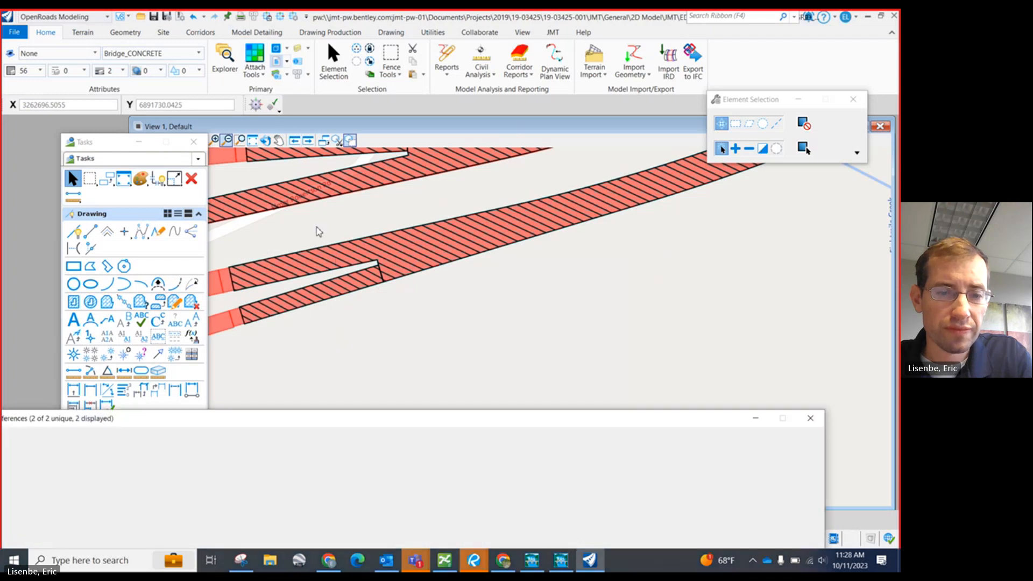
Detach the SL390_SHAPE_RDWY.dgn reference and close the references dialog.
{"action": "left_click_drag", "start_coordinate": [317, 414], "coordinate": [317, 145]}
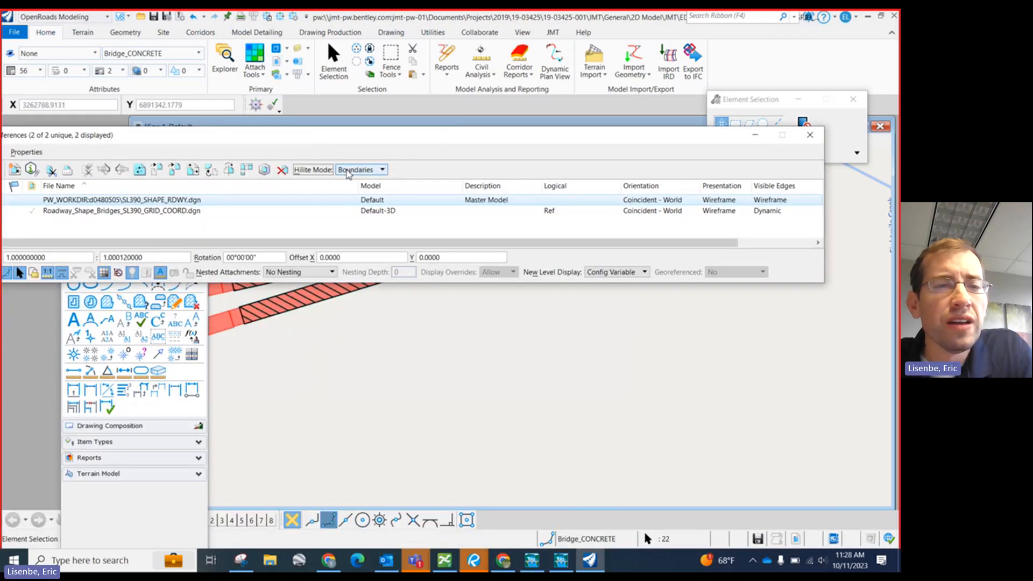
{"action": "left_click_drag", "start_coordinate": [702, 247], "coordinate": [769, 247]}
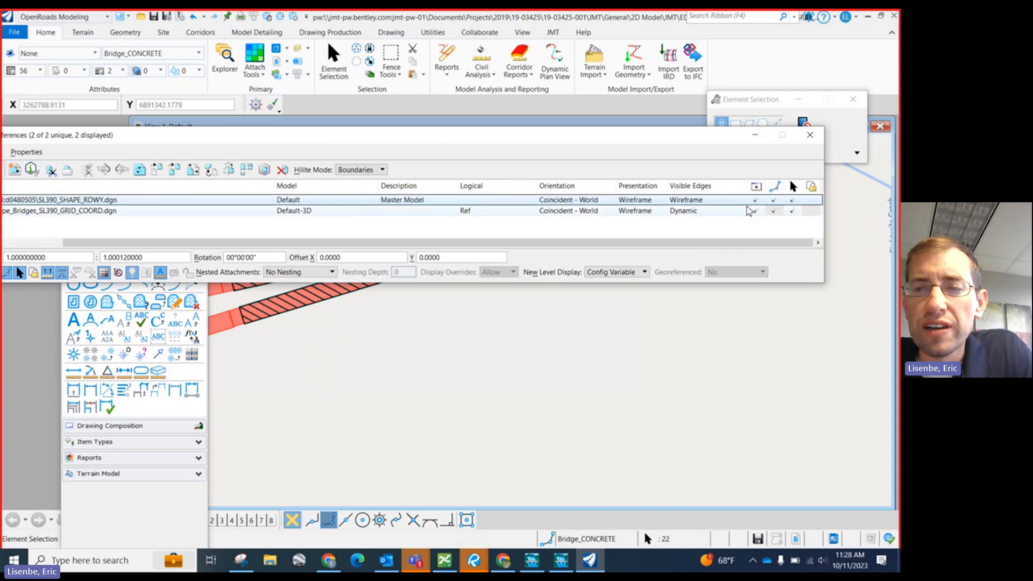
{"action": "right_click", "coordinate": [520, 204]}
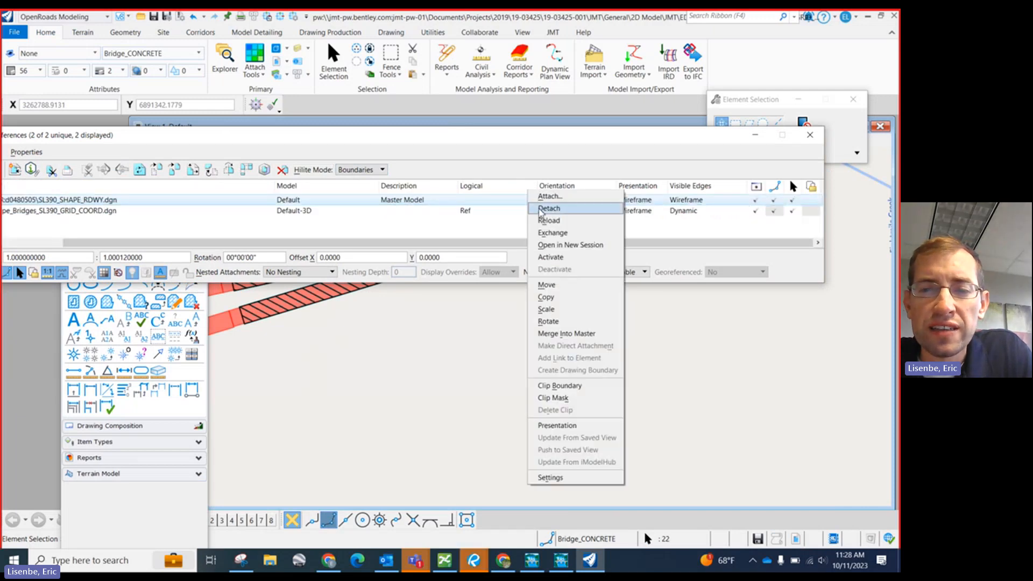
{"action": "left_click", "coordinate": [545, 209]}
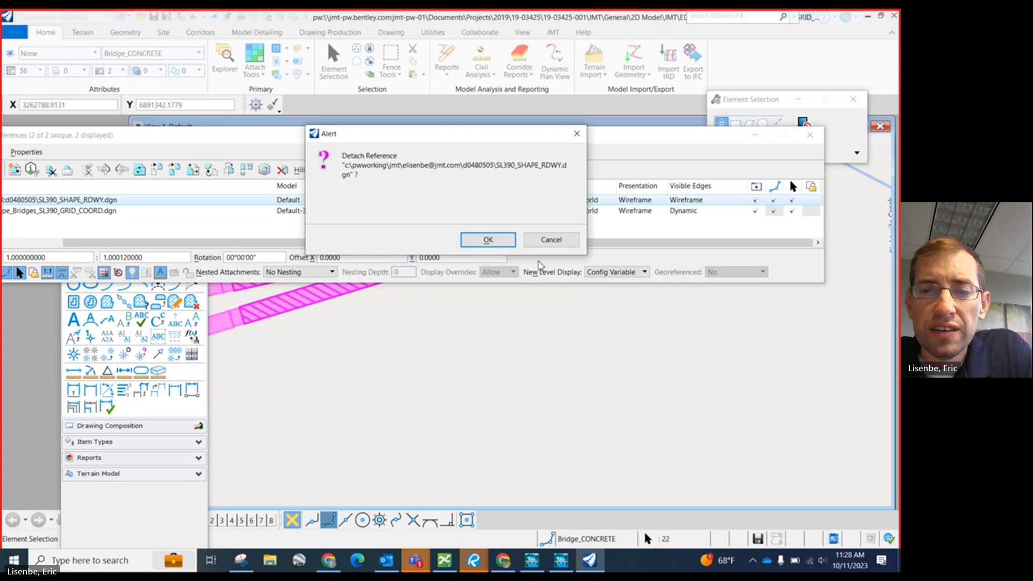
{"action": "left_click", "coordinate": [486, 240]}
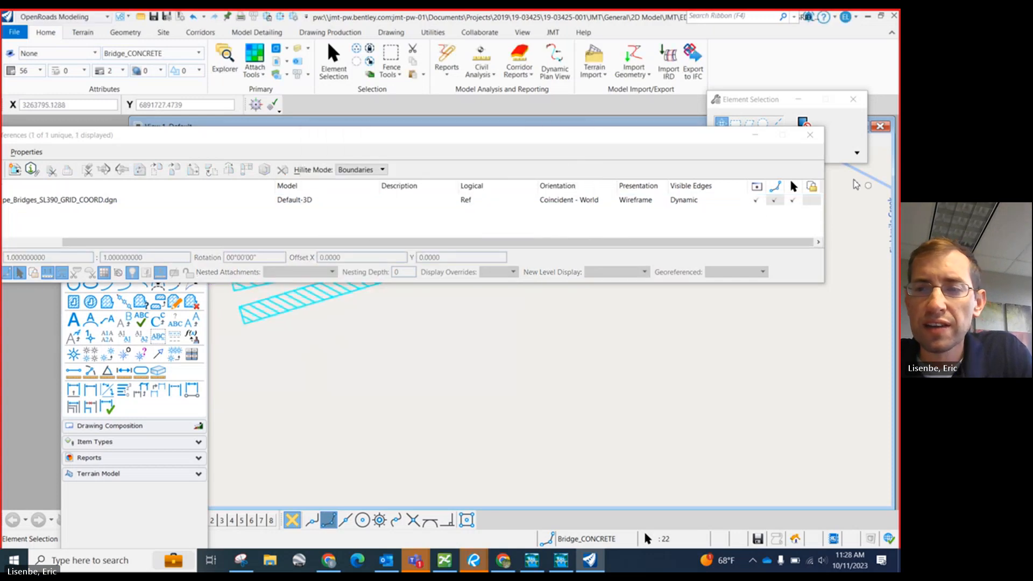
{"action": "left_click", "coordinate": [809, 135]}
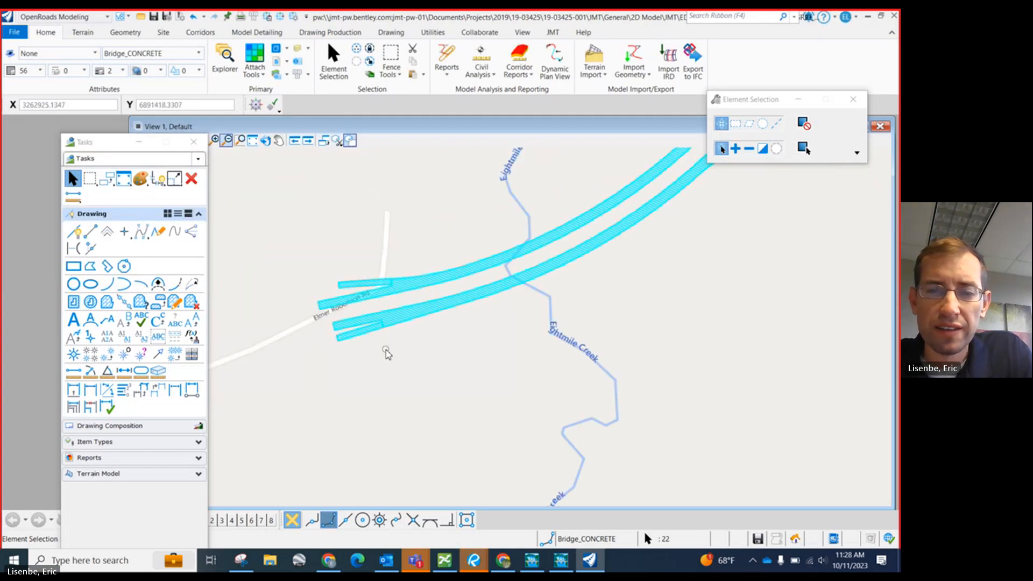
Exit the design session and bring up the check-in of Roadway_Shape_Bridges_SL390_GRID_COORD.dgn in ProjectWise Explorer.
{"action": "scroll", "coordinate": [388, 350], "scroll_direction": "down", "scroll_amount": 3}
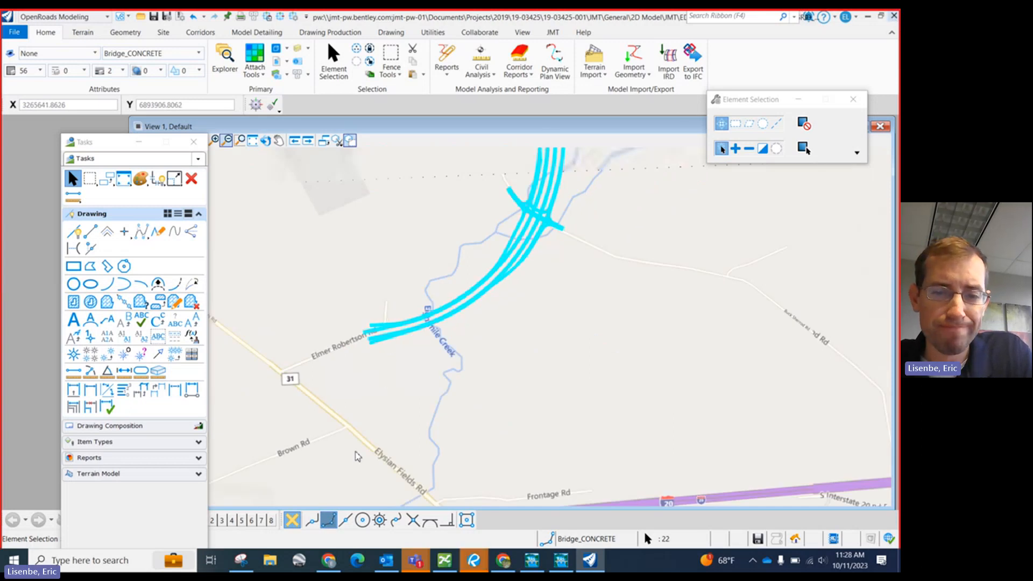
{"action": "key", "text": "alt+F4"}
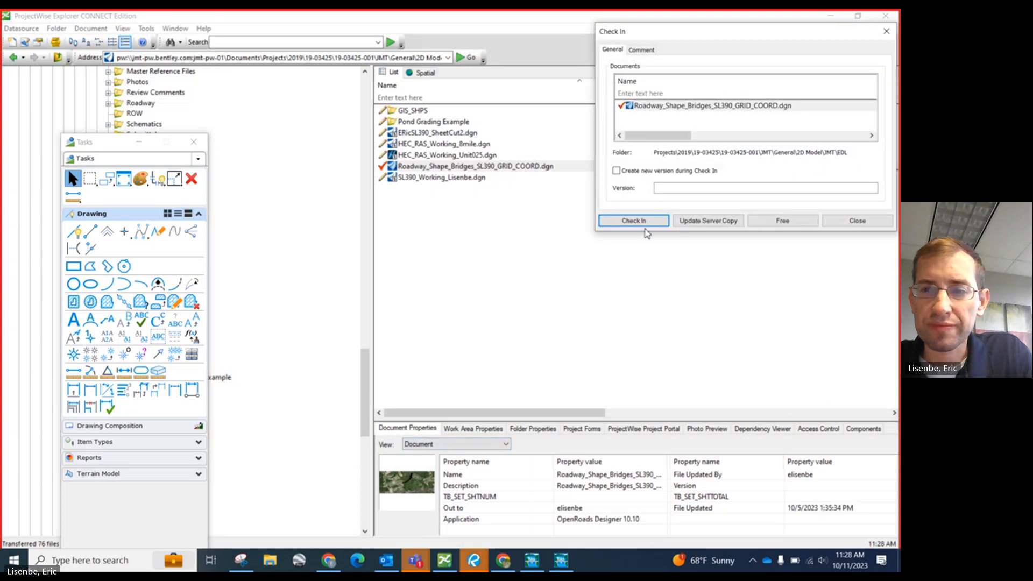
Check in Roadway_Shape_Bridges_SL390_GRID_COORD.dgn without creating a new version.
{"action": "left_click", "coordinate": [646, 221]}
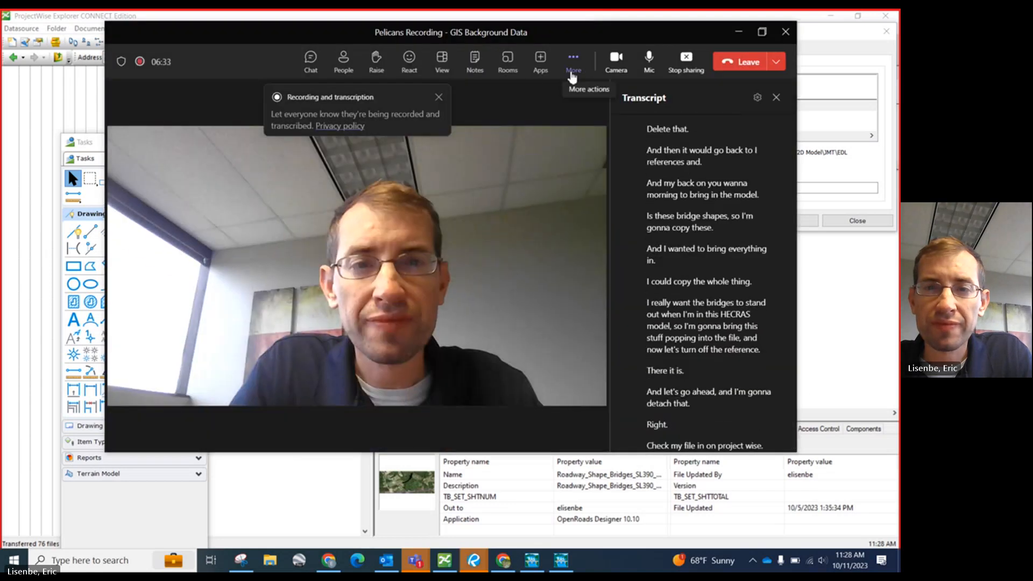
{"action": "left_click", "coordinate": [574, 59]}
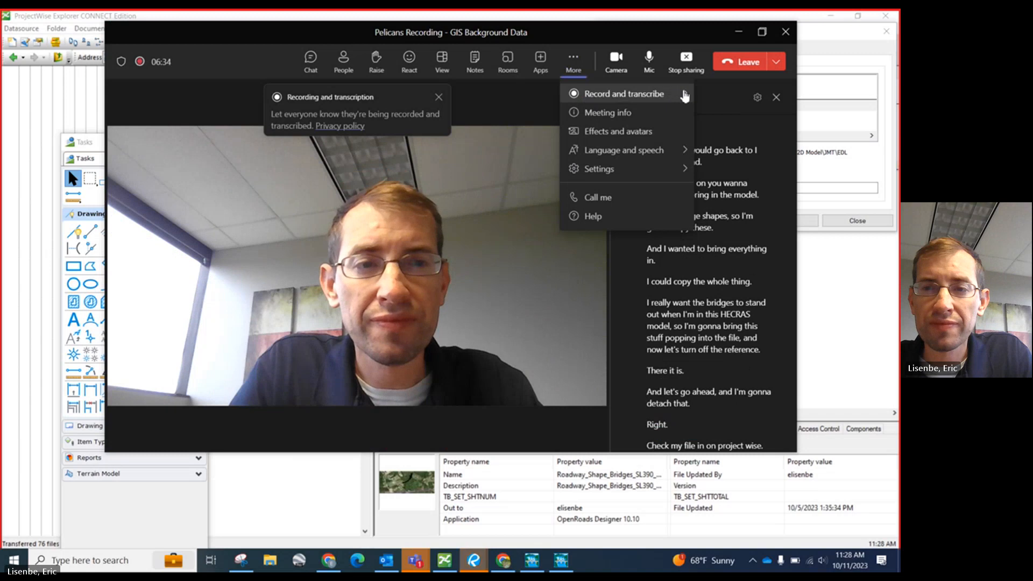
{"action": "left_click", "coordinate": [685, 97]}
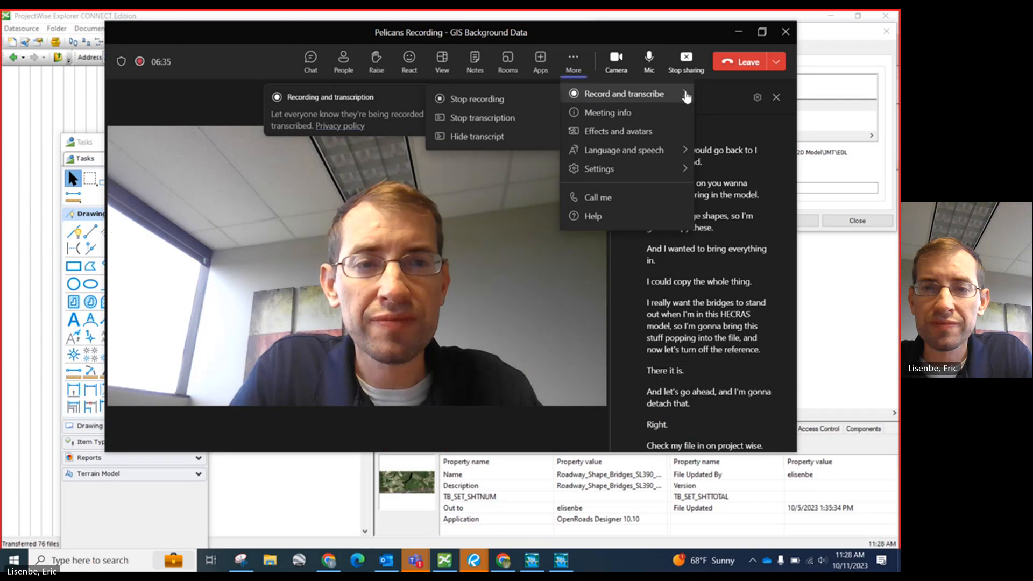
{"action": "left_click", "coordinate": [733, 34]}
{"action": "left_click", "coordinate": [732, 34]}
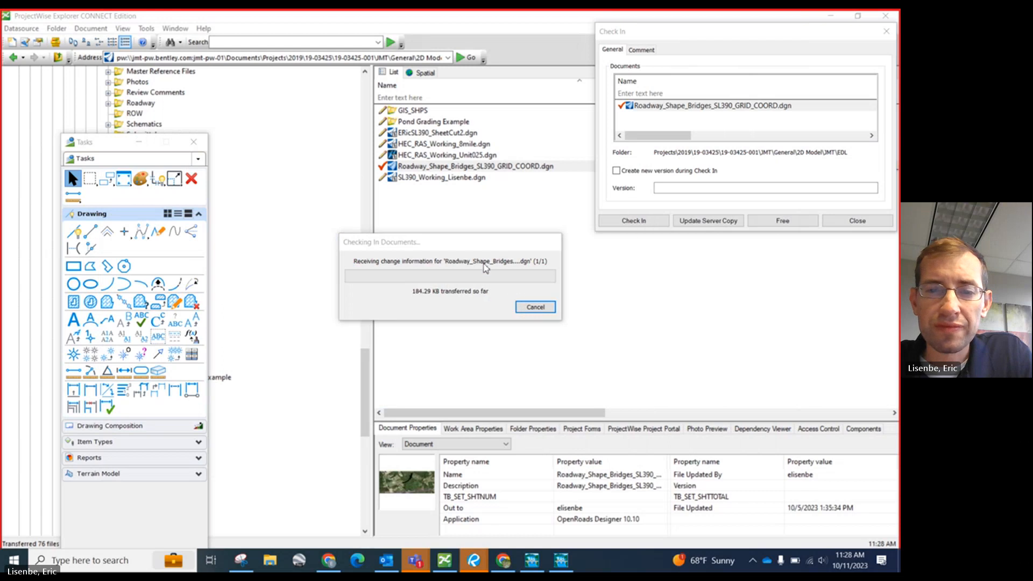
{"action": "left_click", "coordinate": [484, 253]}
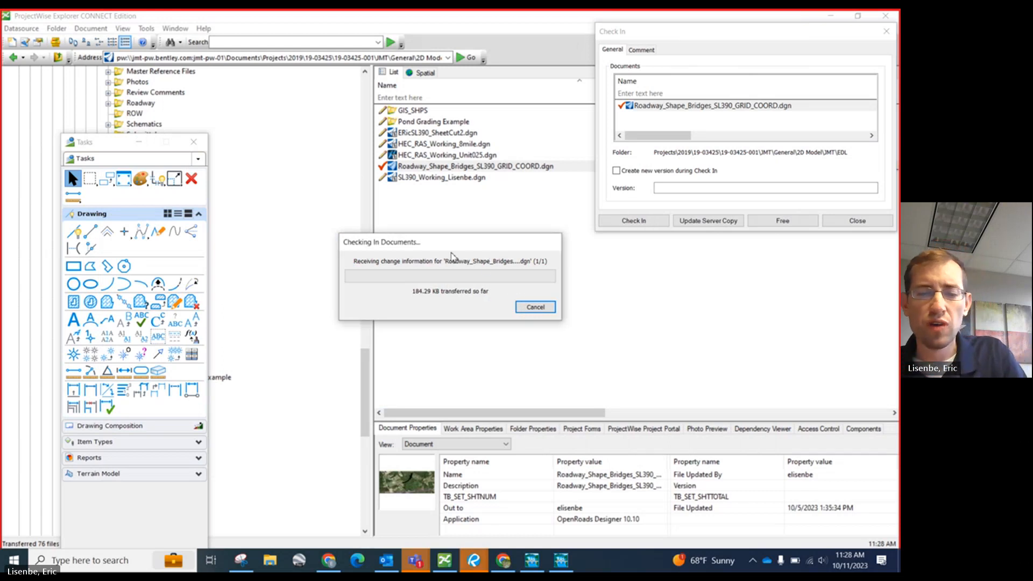
Start a VPN connection with the Check Point Endpoint Security client to bring up its login dialog.
{"action": "left_click", "coordinate": [752, 560]}
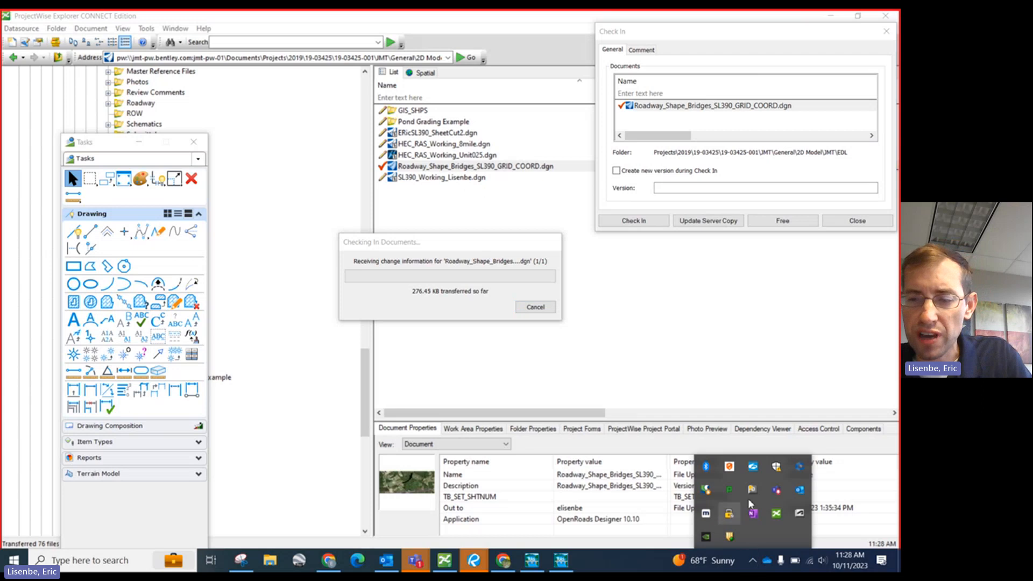
{"action": "mouse_move", "coordinate": [730, 517]}
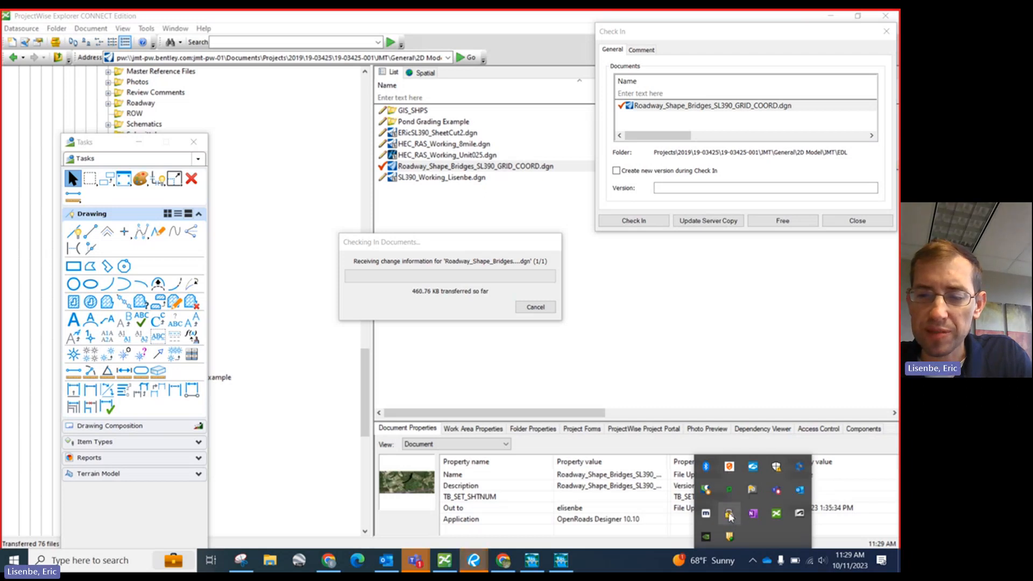
{"action": "right_click", "coordinate": [730, 517]}
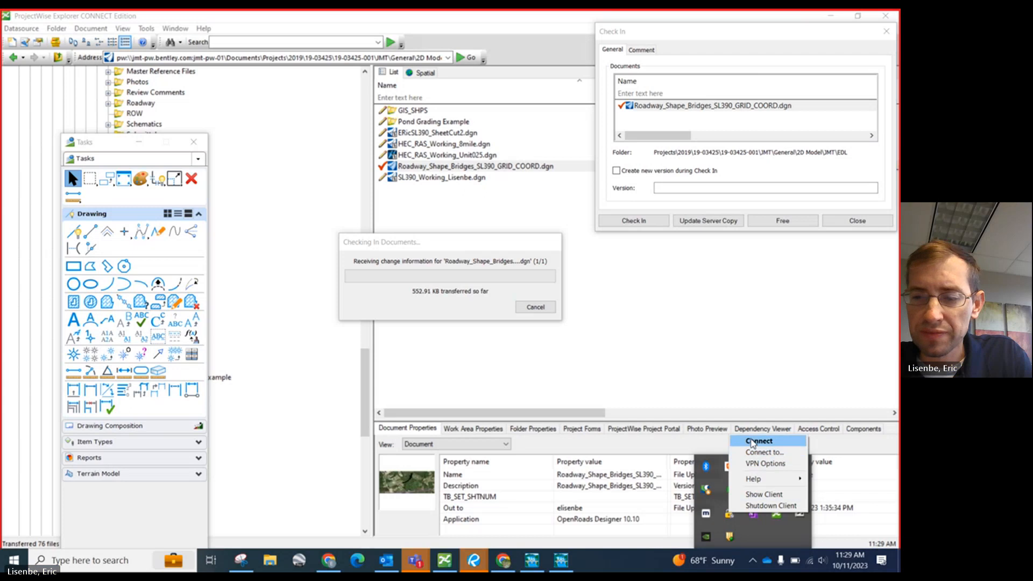
{"action": "left_click", "coordinate": [752, 443]}
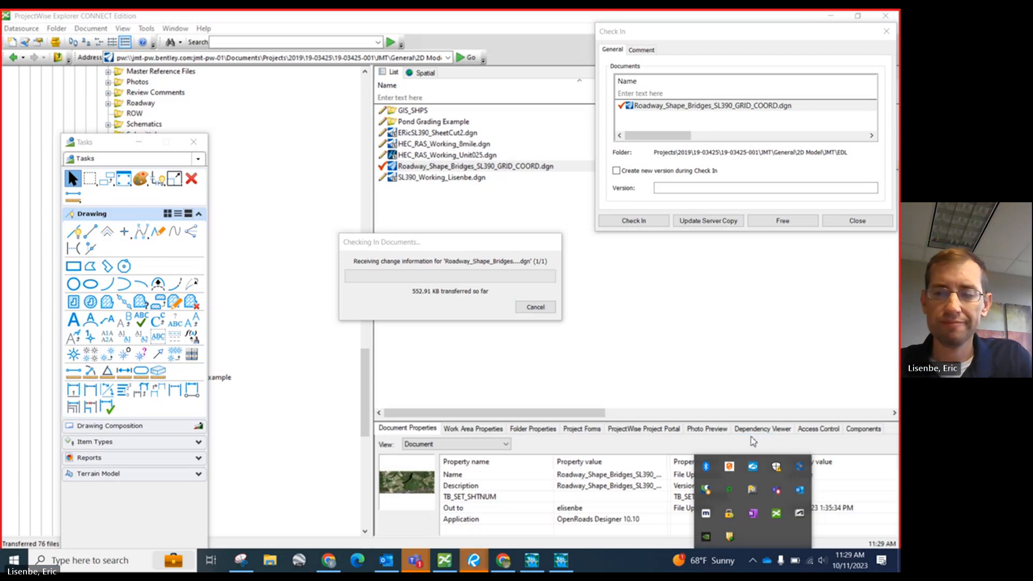
{"action": "left_click", "coordinate": [753, 442]}
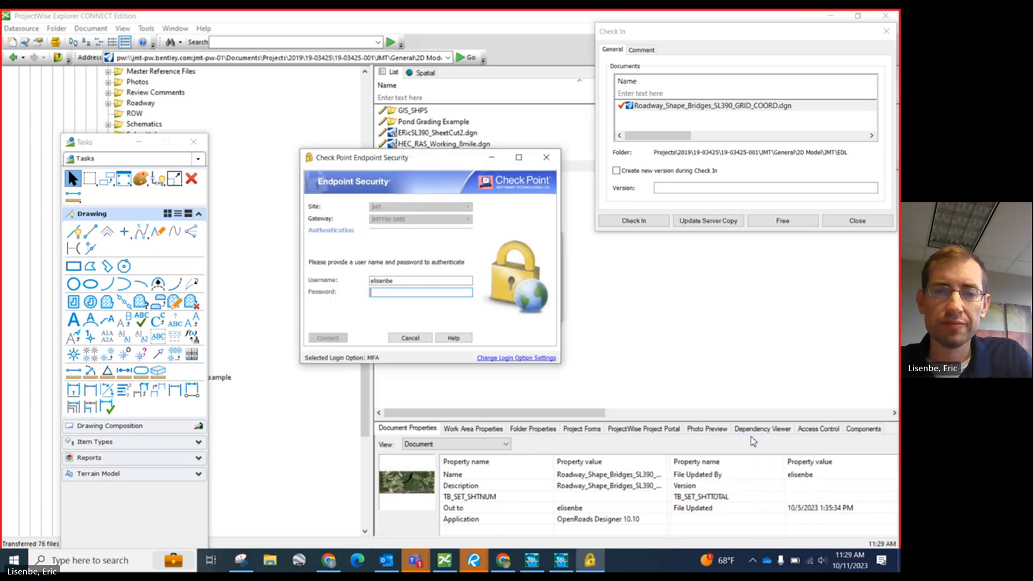
Try to log in to the JMT VPN site by entering the account password in the Endpoint Security dialog.
{"action": "type", "text": "••"}
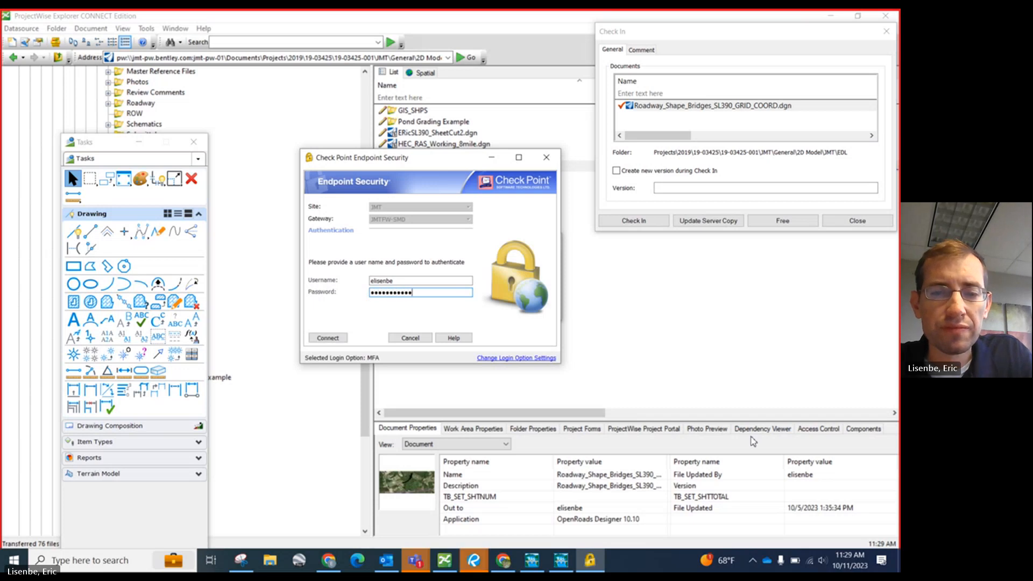
{"action": "type", "text": "•"}
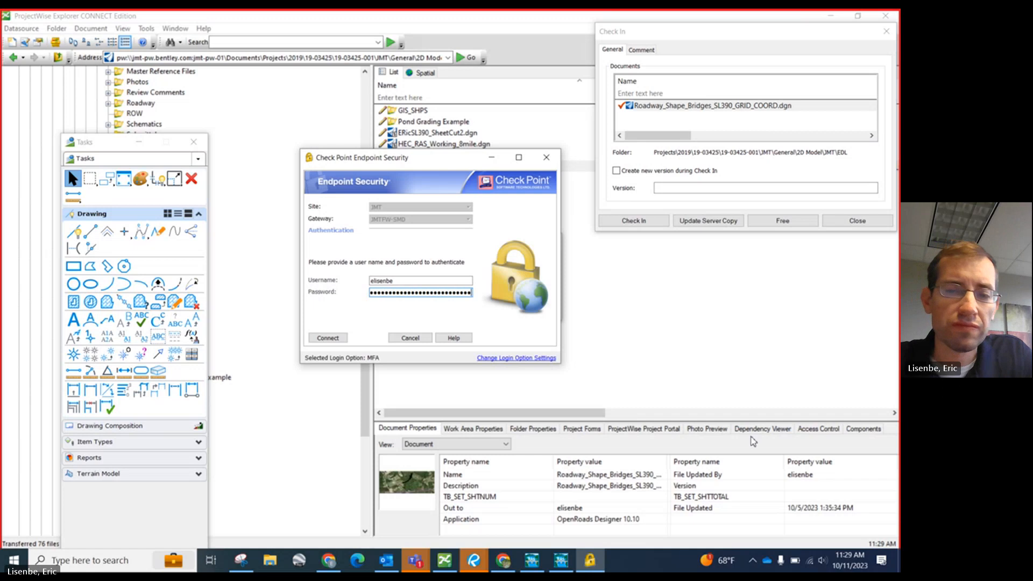
{"action": "left_click", "coordinate": [331, 337]}
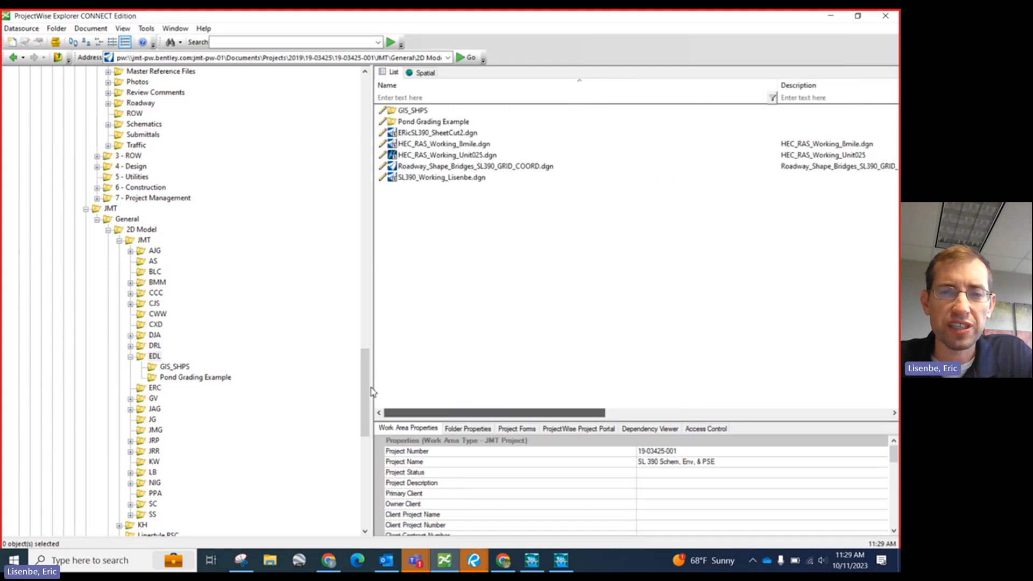
Retry the VPN login with the account password entered again.
{"action": "left_click", "coordinate": [451, 167]}
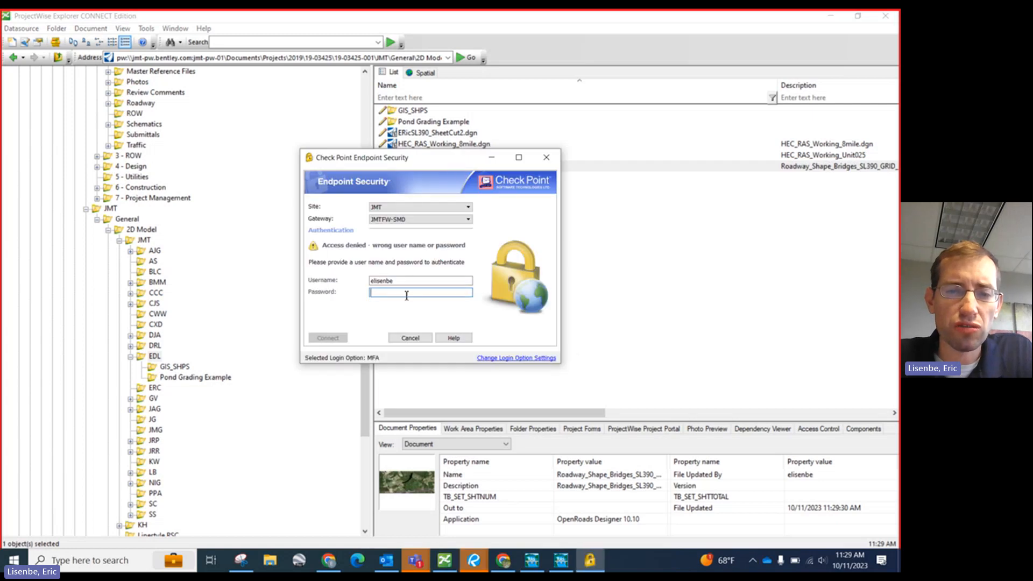
{"action": "left_click", "coordinate": [399, 280]}
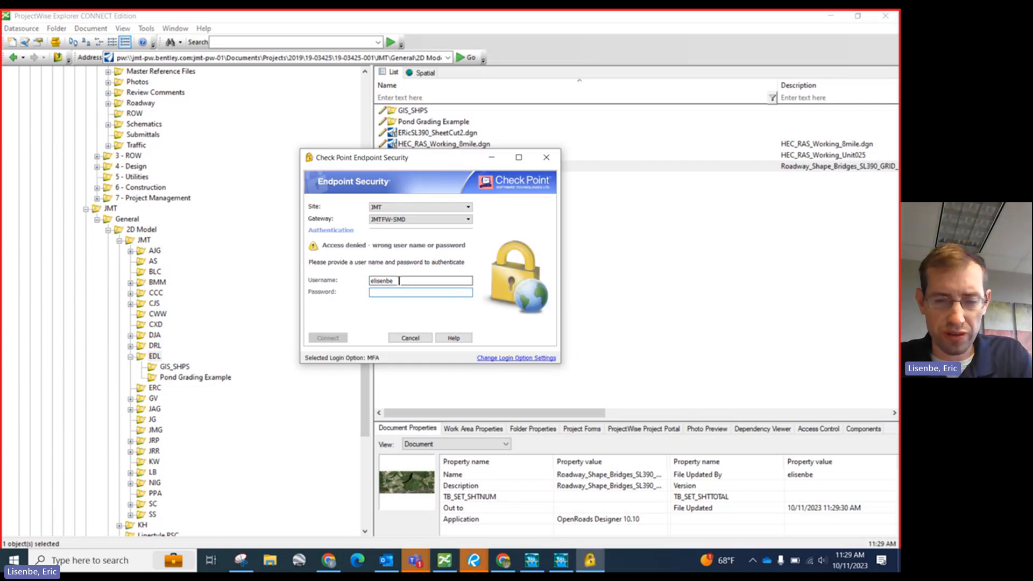
{"action": "type", "text": "●●●●●●●●●●●"}
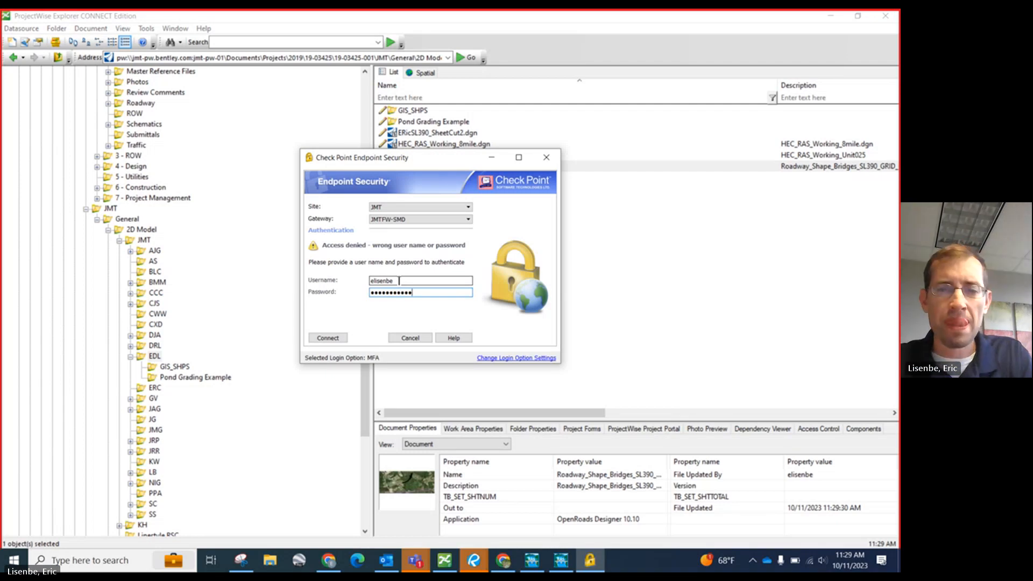
{"action": "key", "text": "ctrl+v"}
{"action": "left_click", "coordinate": [329, 338]}
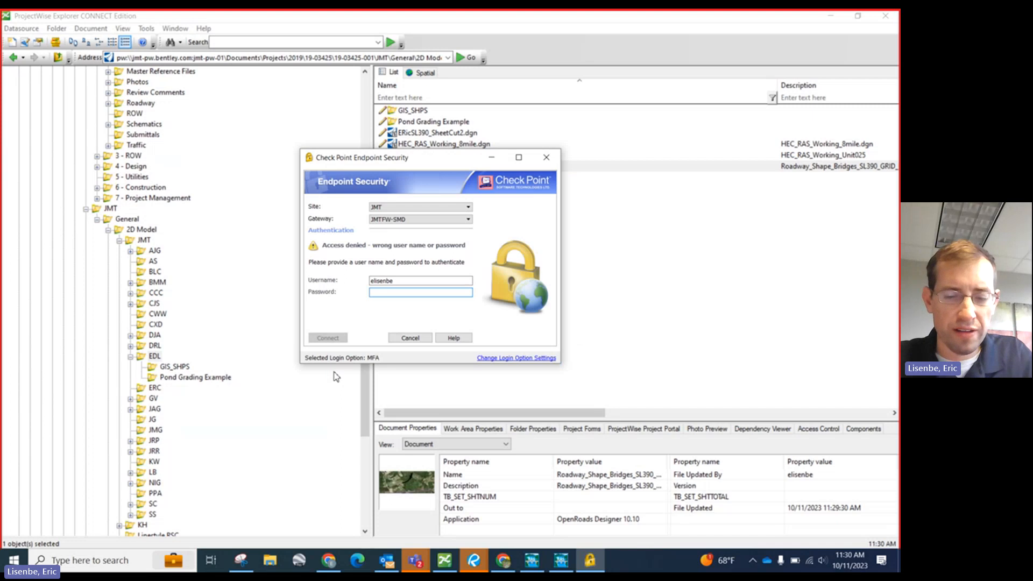
Re-enter the account password in the Endpoint Security dialog and connect to the JMT VPN.
{"action": "type", "text": "••••••••"}
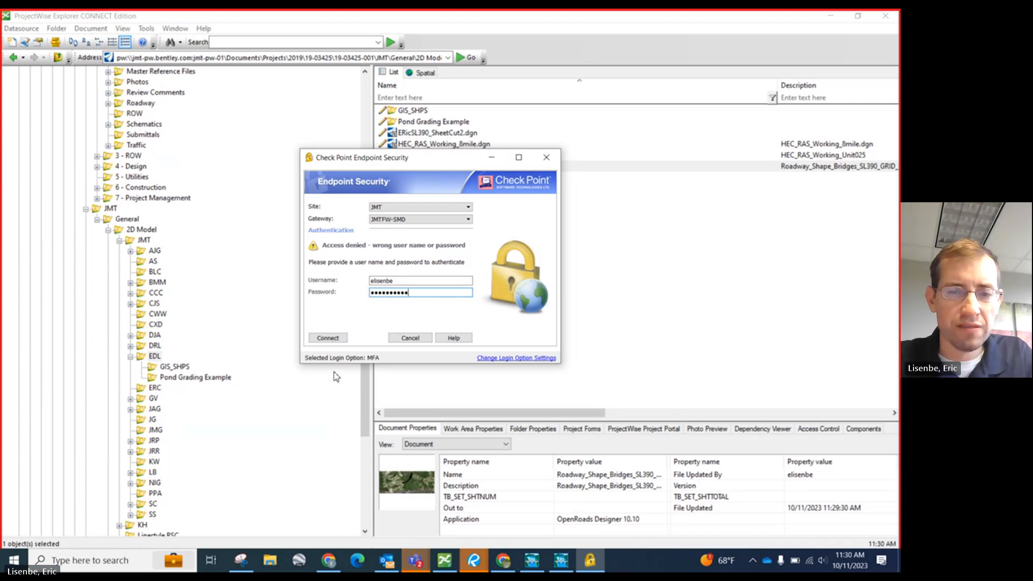
{"action": "type", "text": "••••"}
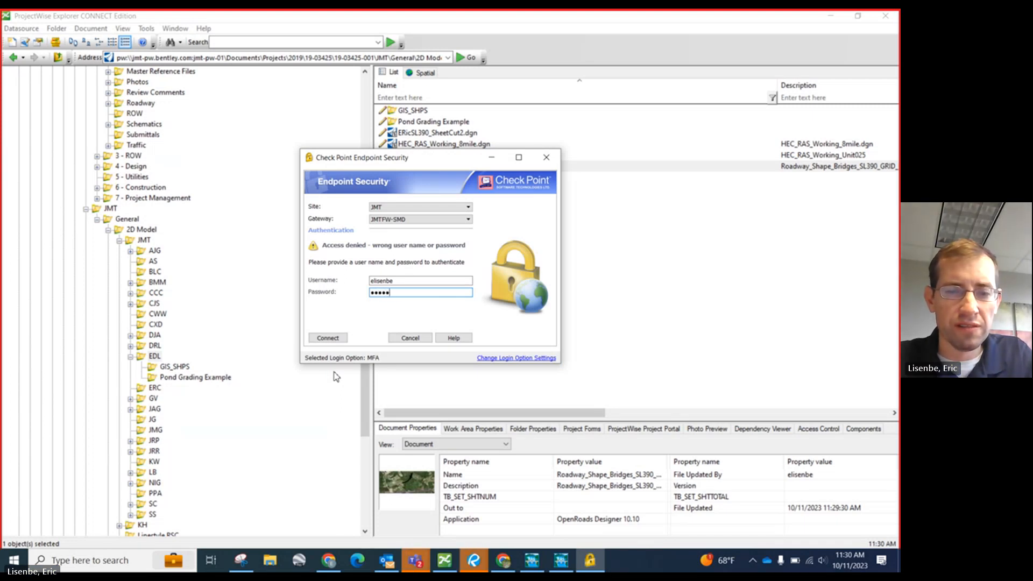
{"action": "type", "text": "•••••••••••••••••••"}
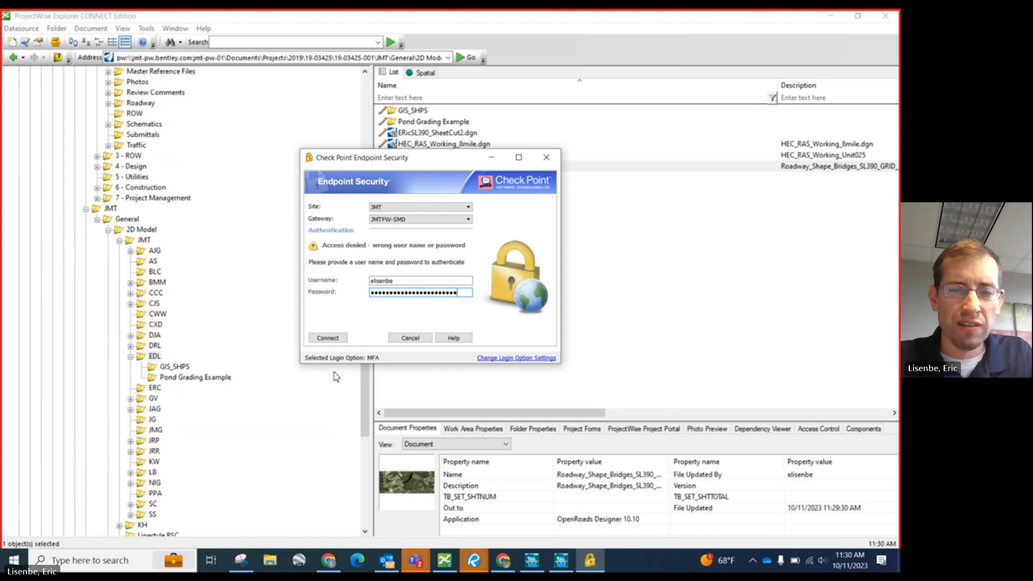
{"action": "left_click", "coordinate": [334, 339]}
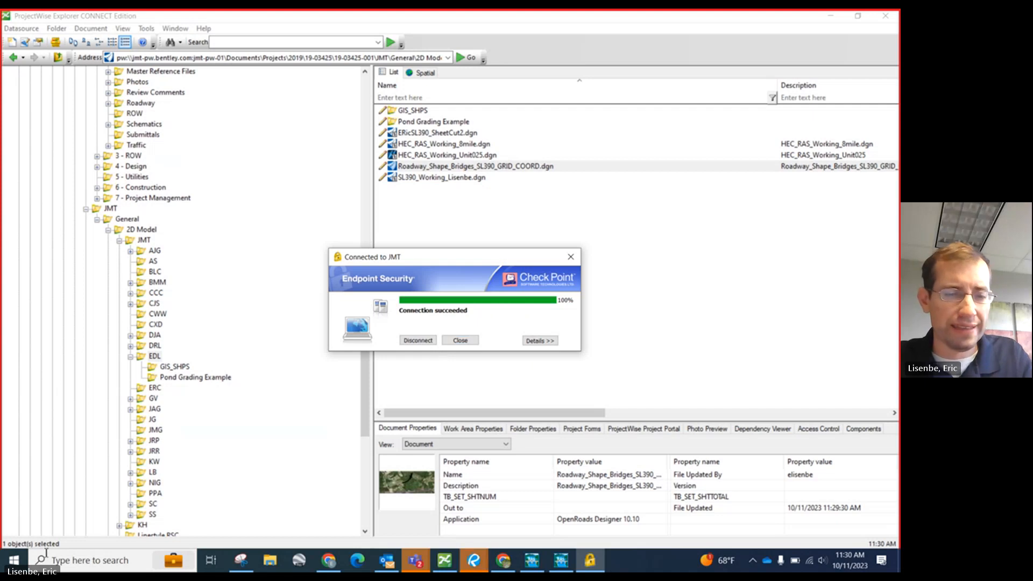
Start exporting Roadway_Shape_Bridges_SL390_GRID_COORD.dgn from ProjectWise and open the browser for choosing the export folder.
{"action": "right_click", "coordinate": [458, 166]}
{"action": "left_click", "coordinate": [490, 184]}
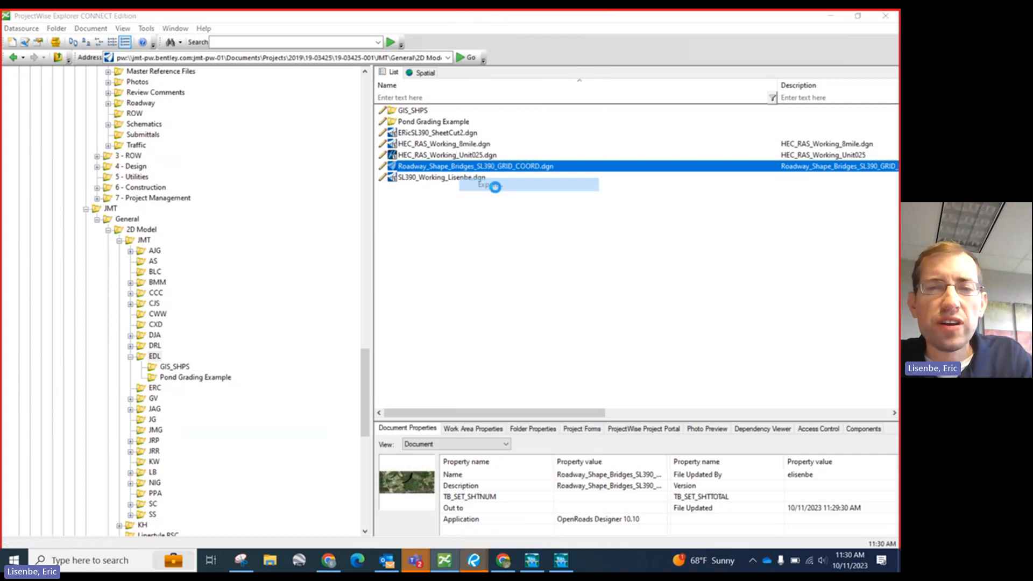
{"action": "left_click", "coordinate": [532, 382]}
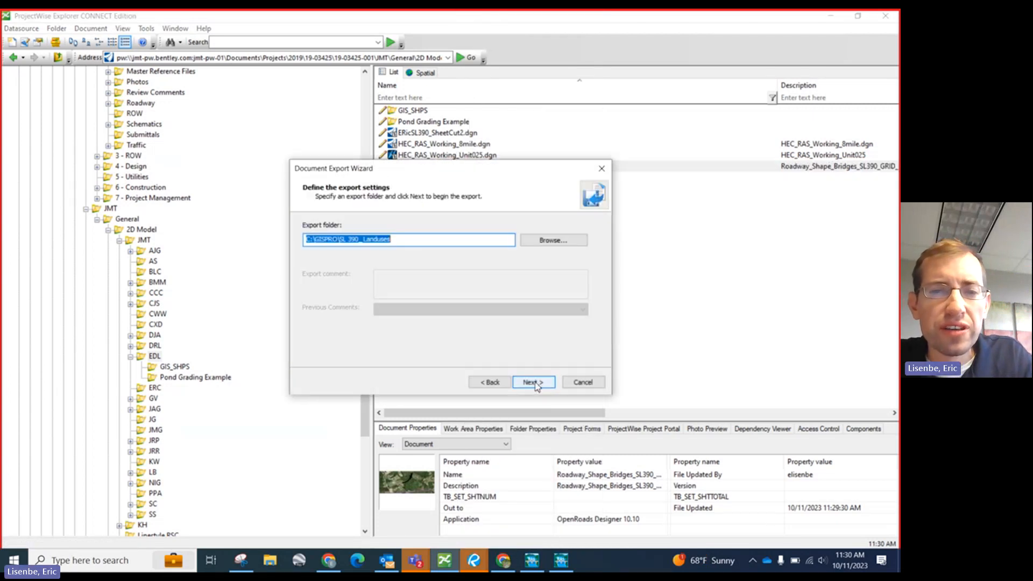
{"action": "left_click", "coordinate": [538, 240]}
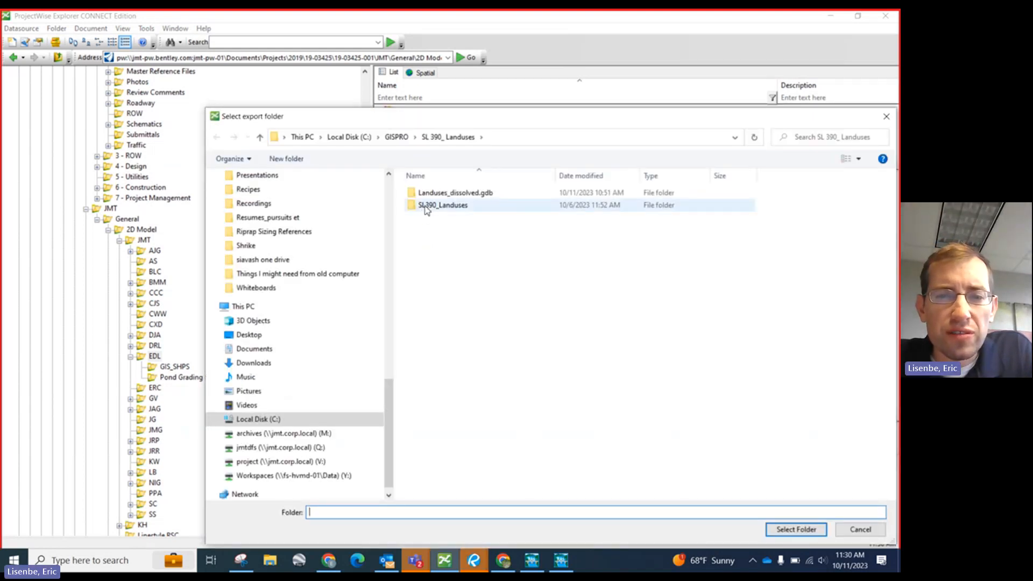
Create a new folder named SL390_DGN_BaseFiles in C:\GISPRO.
{"action": "left_click", "coordinate": [397, 135]}
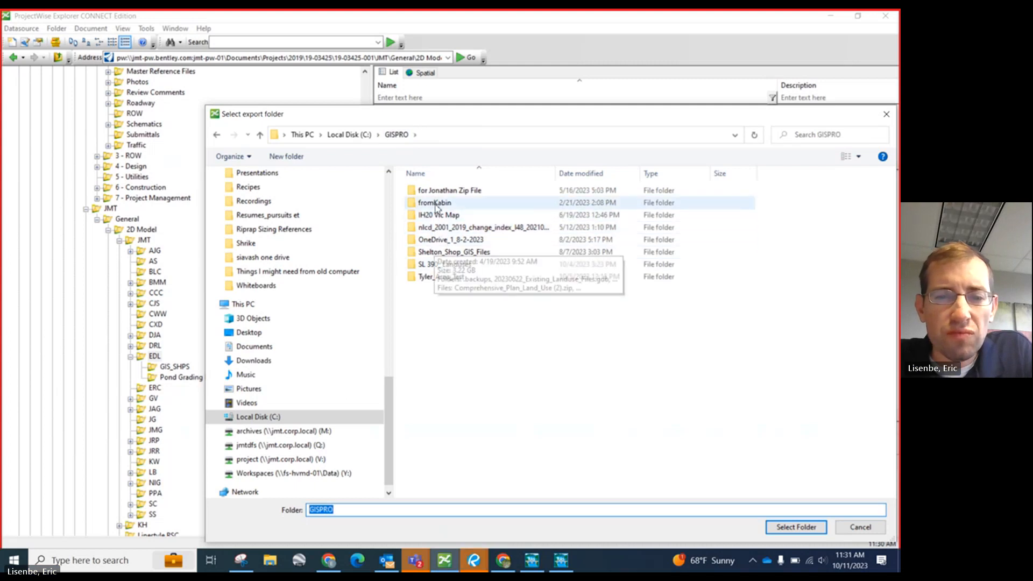
{"action": "left_click", "coordinate": [435, 295]}
{"action": "right_click", "coordinate": [435, 295]}
{"action": "mouse_move", "coordinate": [461, 408]}
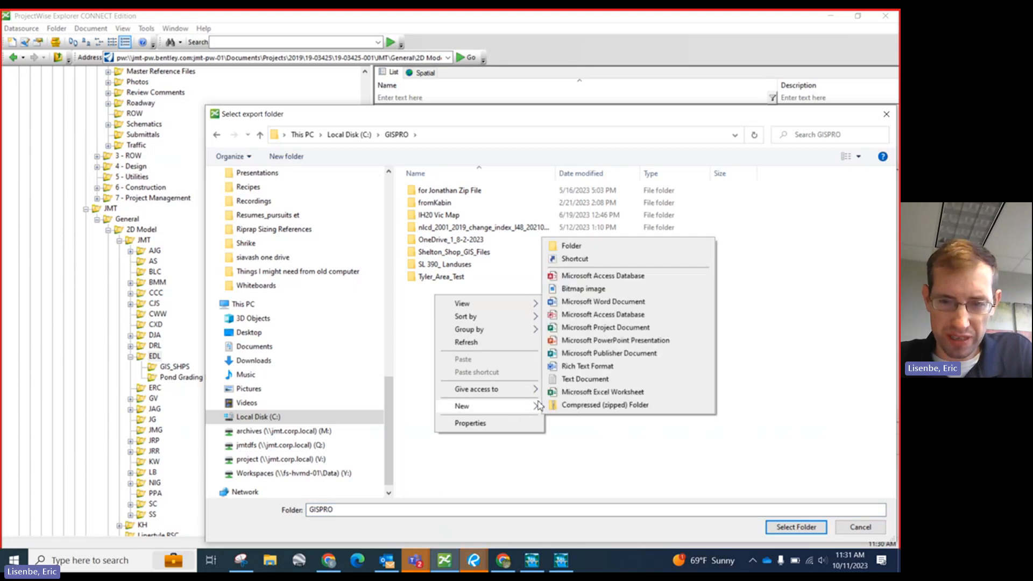
{"action": "left_click", "coordinate": [560, 240]}
{"action": "type", "text": "S"}
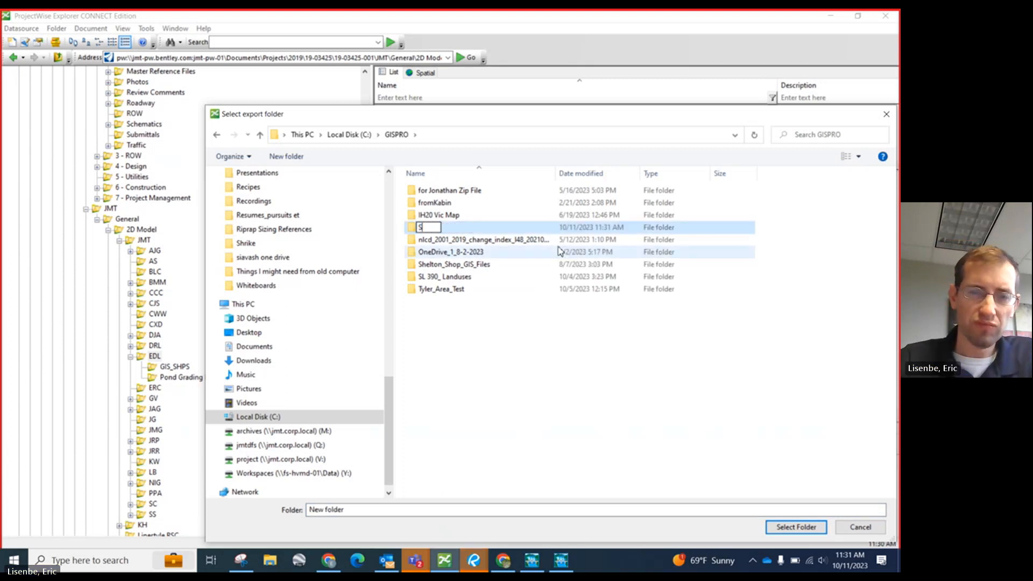
{"action": "type", "text": "L"}
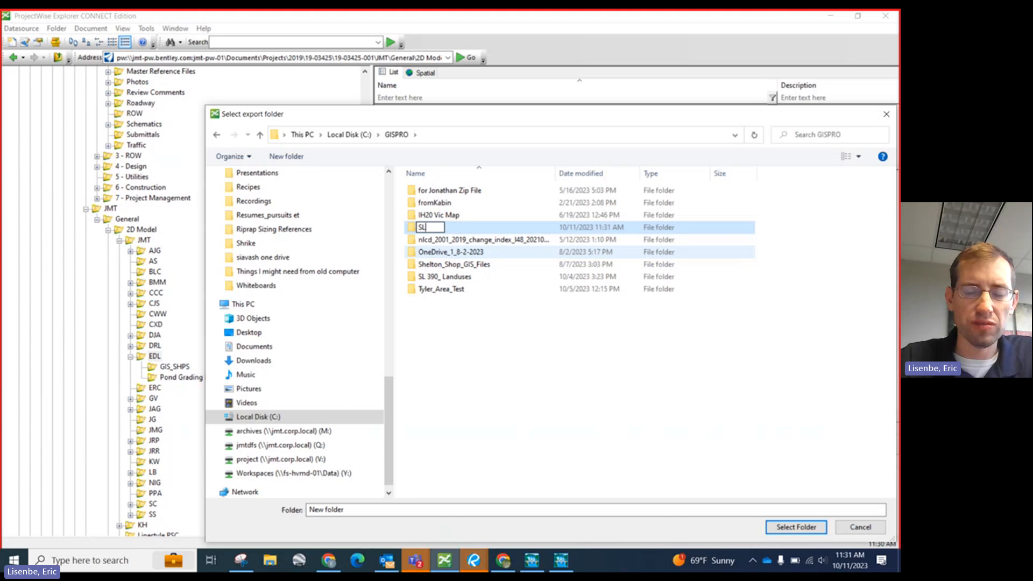
{"action": "type", "text": "390_D"}
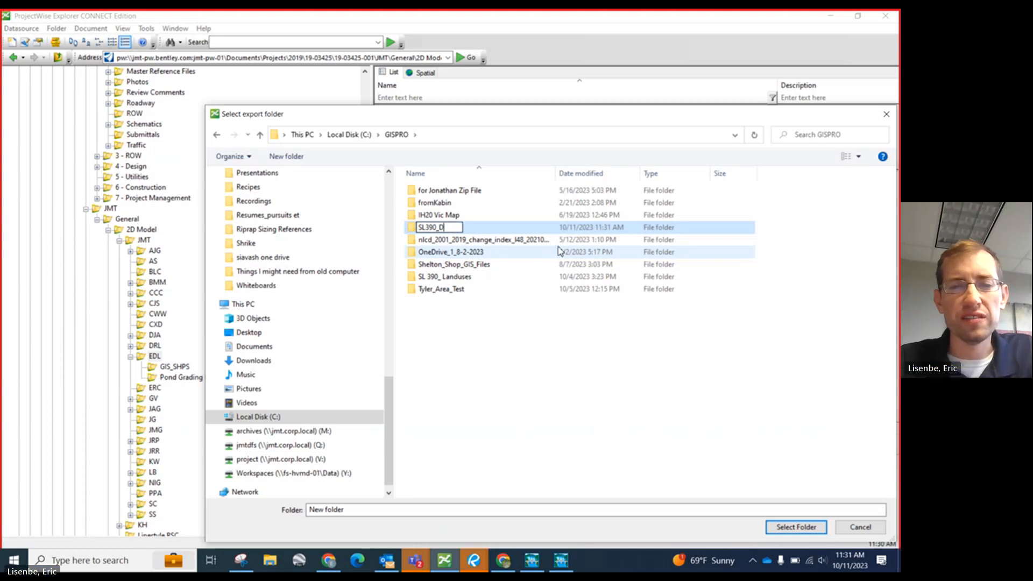
{"action": "type", "text": "GN_B"}
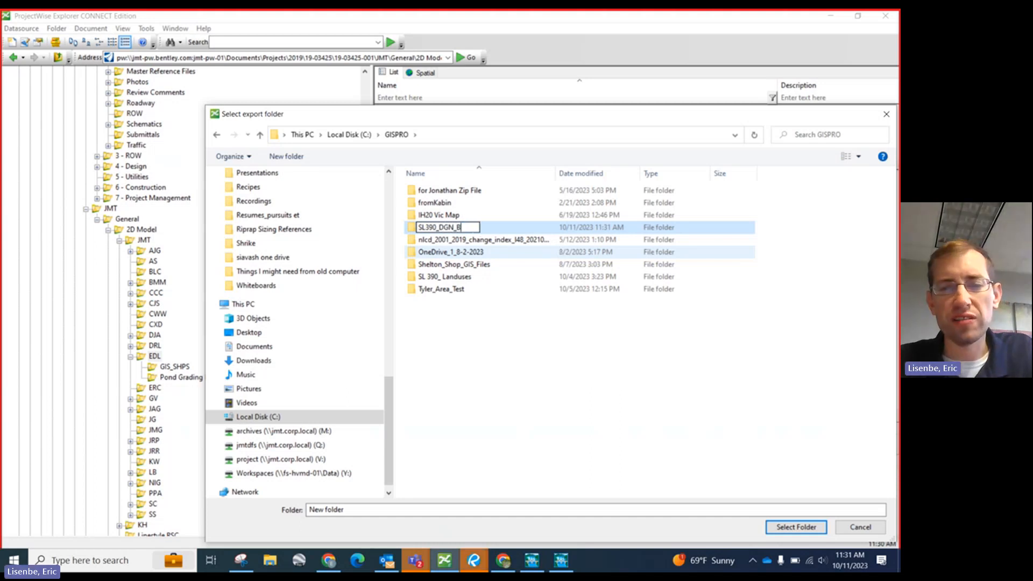
{"action": "type", "text": "aseFiles"}
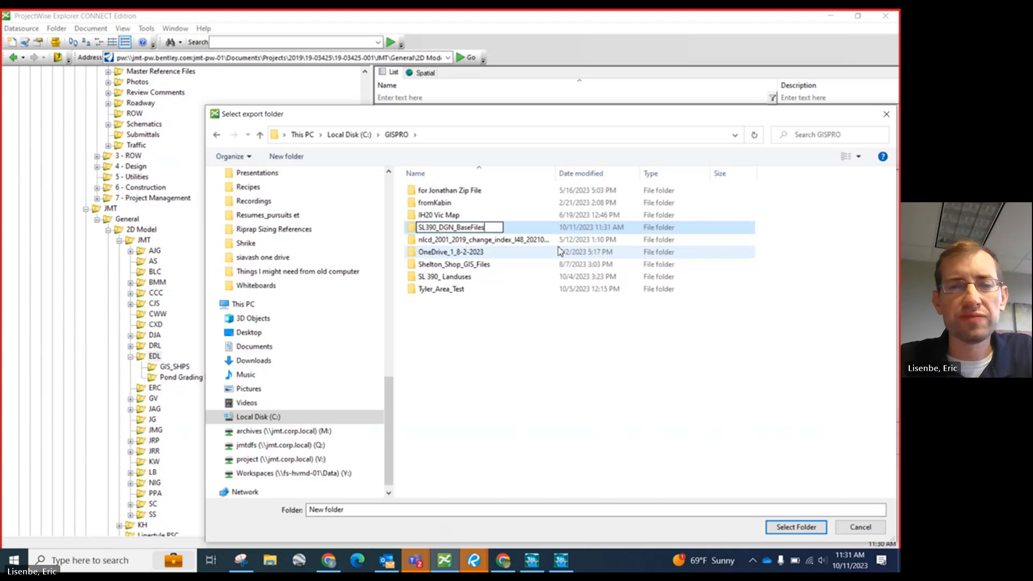
{"action": "key", "text": "Return"}
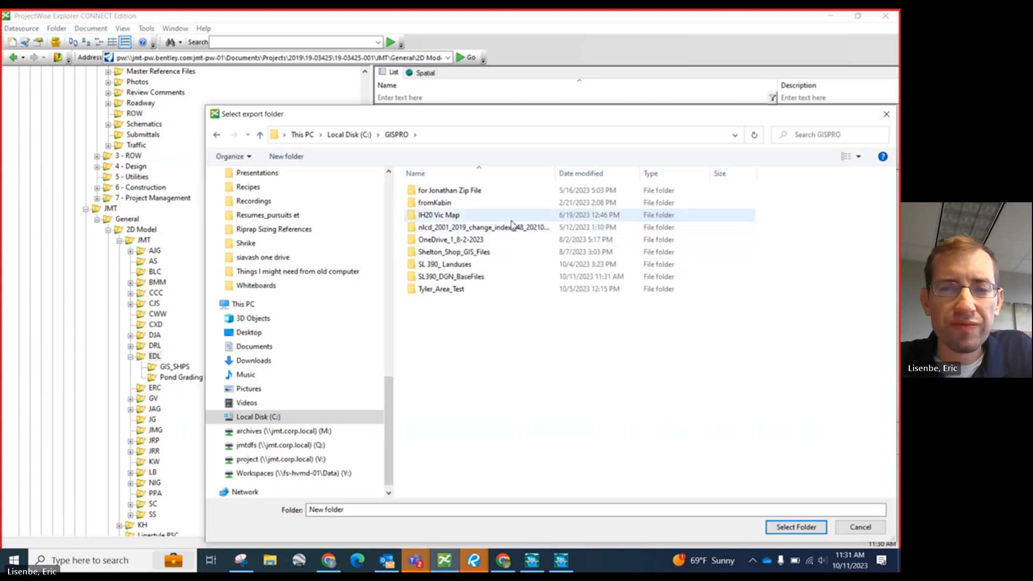
Set C:\GISPRO\SL390_DGN_BaseFiles as the export folder.
{"action": "double_click", "coordinate": [463, 277]}
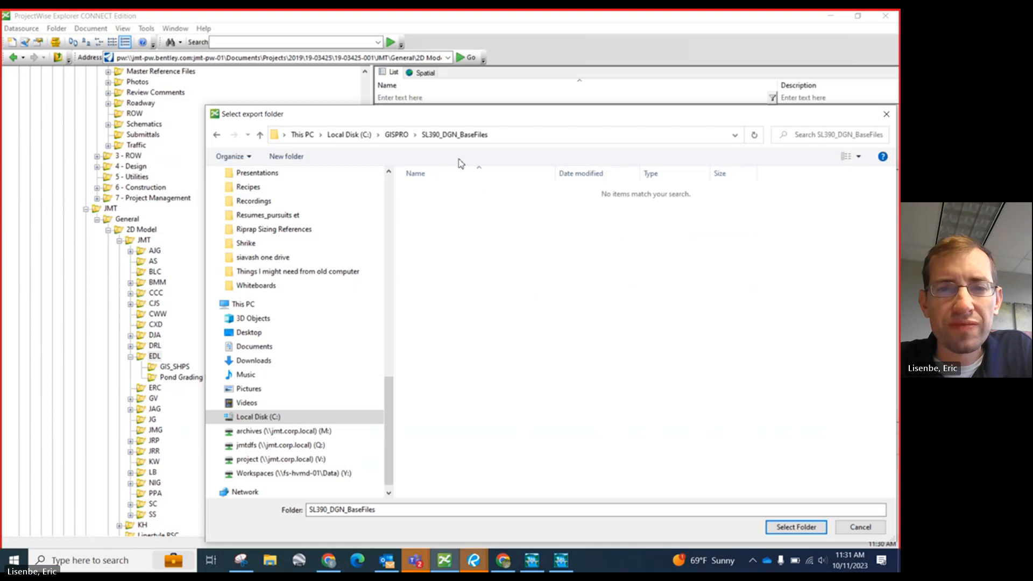
{"action": "left_click_drag", "start_coordinate": [422, 117], "coordinate": [310, 71]}
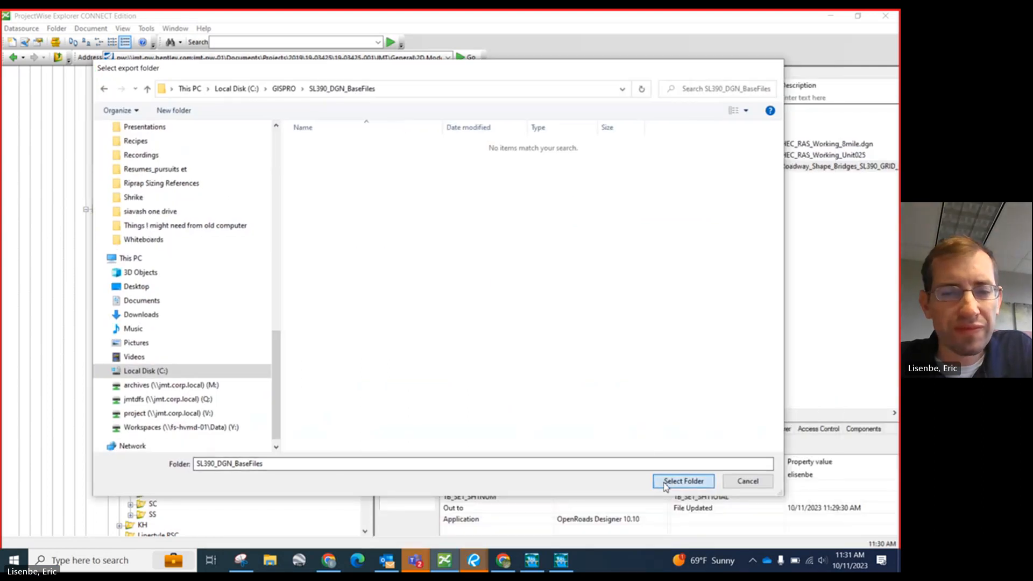
{"action": "left_click", "coordinate": [682, 480]}
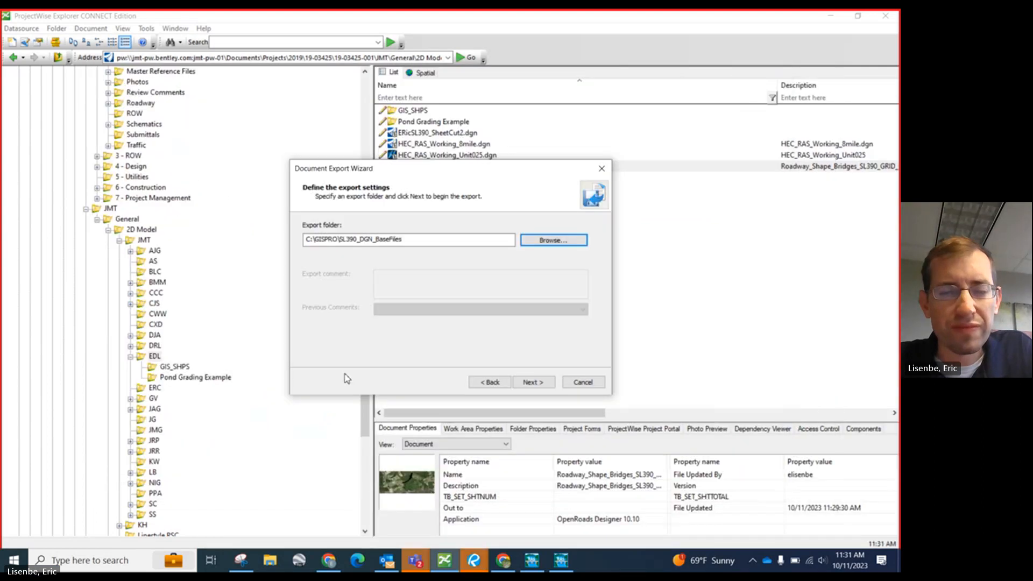
Run the export to the chosen folder and launch ArcGIS Pro from the Windows search.
{"action": "left_click", "coordinate": [532, 382]}
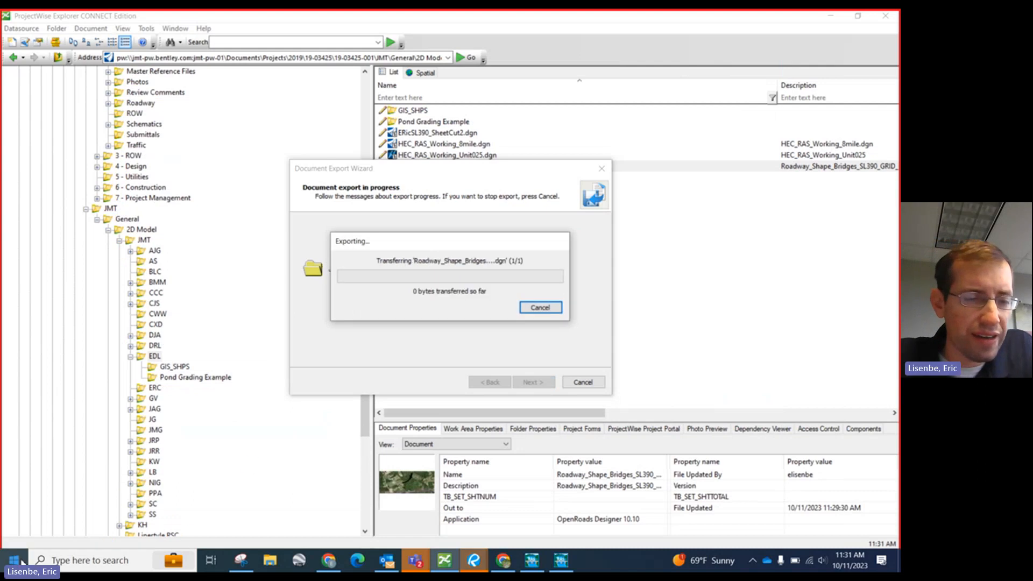
{"action": "key", "text": "super"}
{"action": "type", "text": "gispr"}
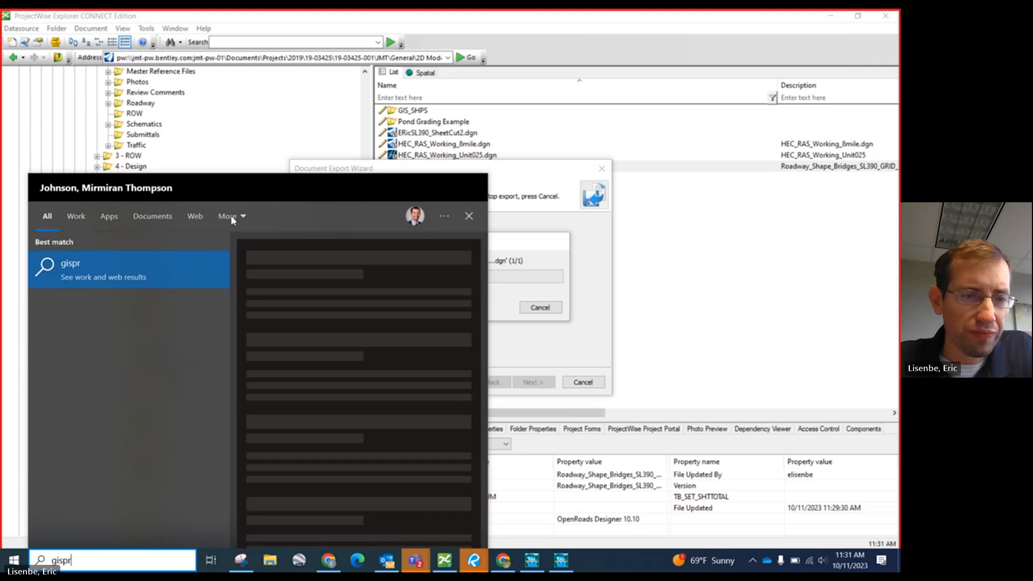
{"action": "key", "text": "BackSpace"}
{"action": "key", "text": "BackSpace"}
{"action": "key", "text": "BackSpace"}
{"action": "key", "text": "BackSpace"}
{"action": "key", "text": "BackSpace"}
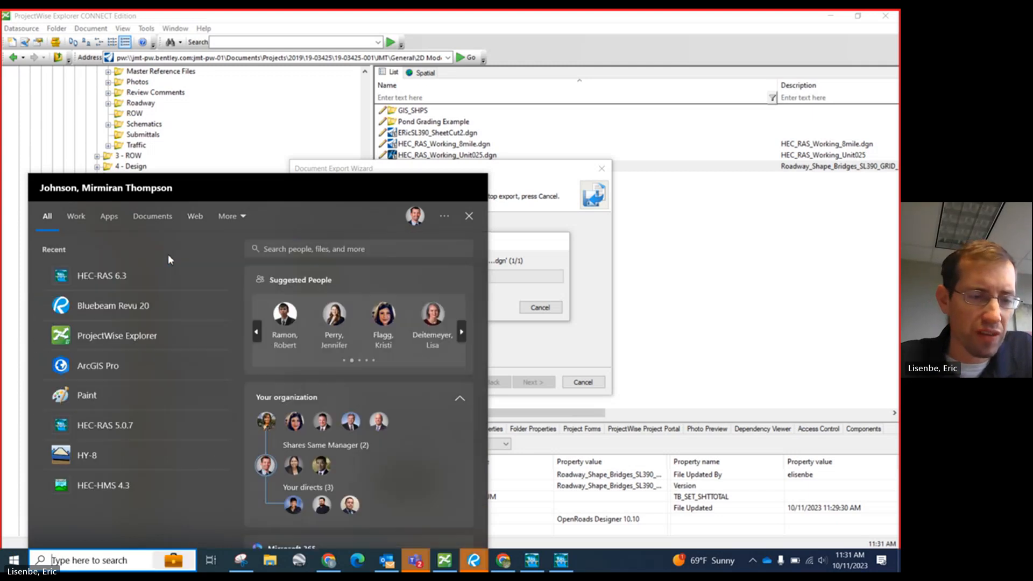
{"action": "type", "text": "arcgis"}
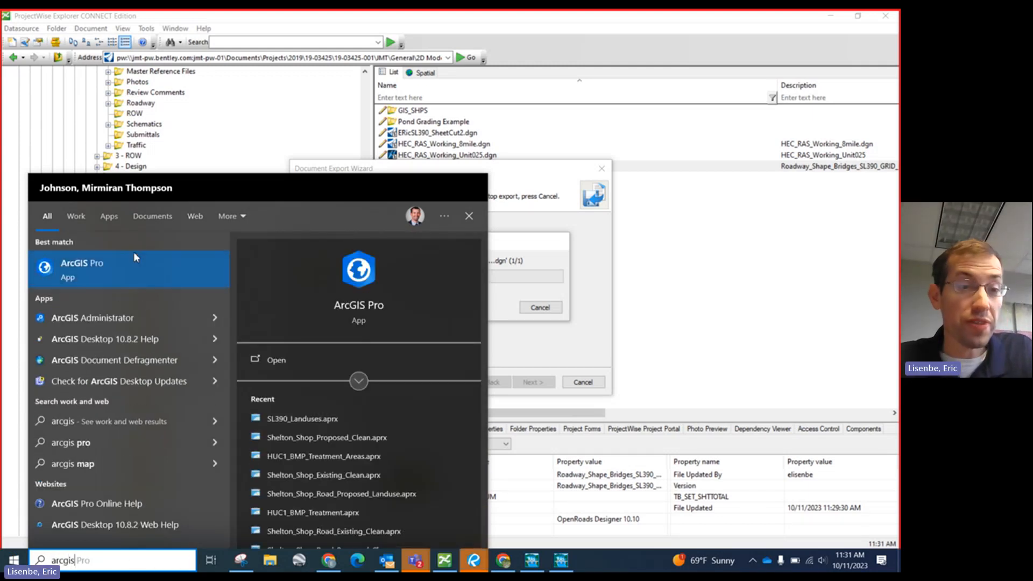
{"action": "left_click", "coordinate": [130, 269]}
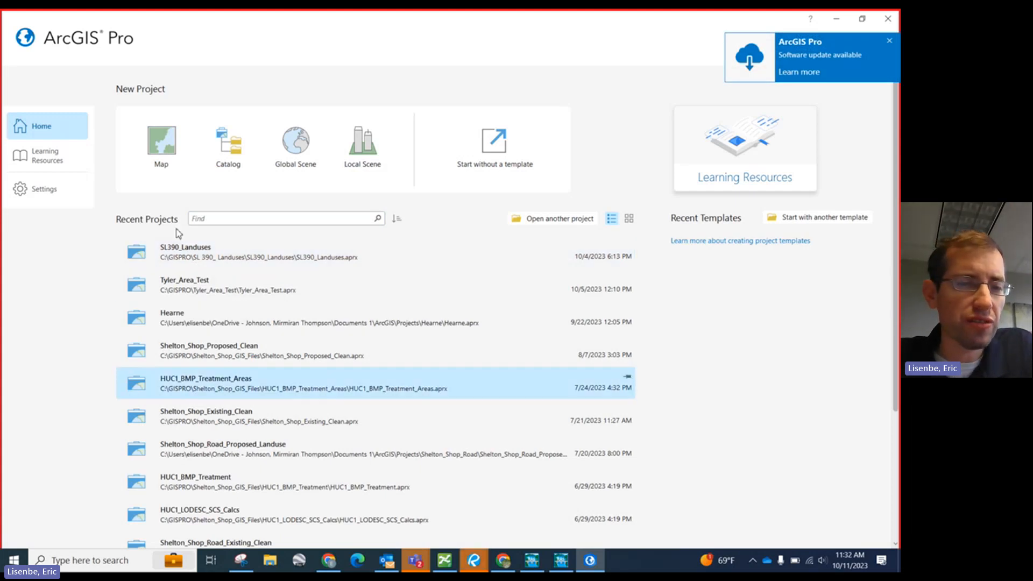
Open the SL390_Landuses project and look through its connected SL 390_ Landuses folder in the Catalog view.
{"action": "left_click", "coordinate": [178, 258]}
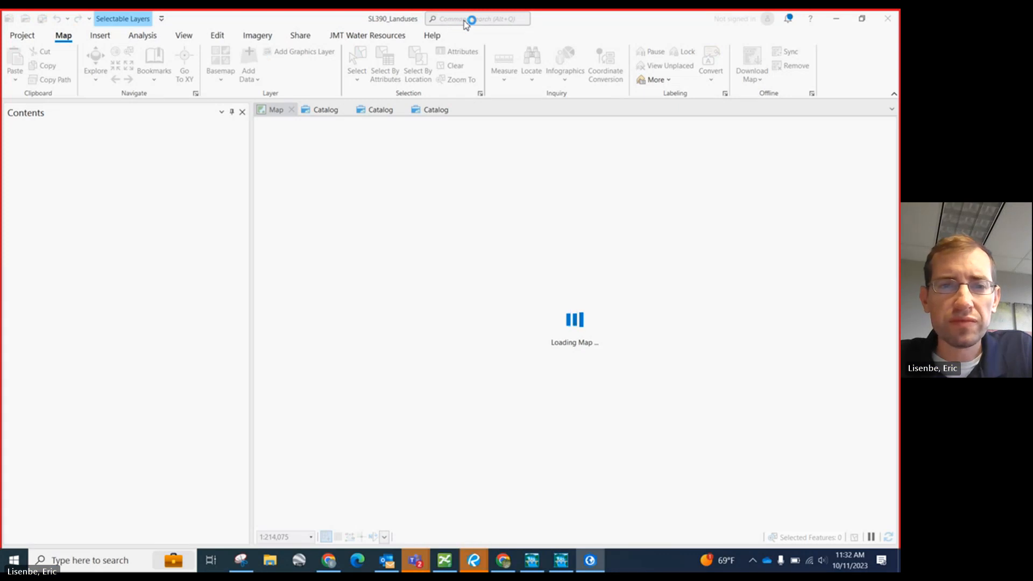
{"action": "left_click", "coordinate": [311, 111]}
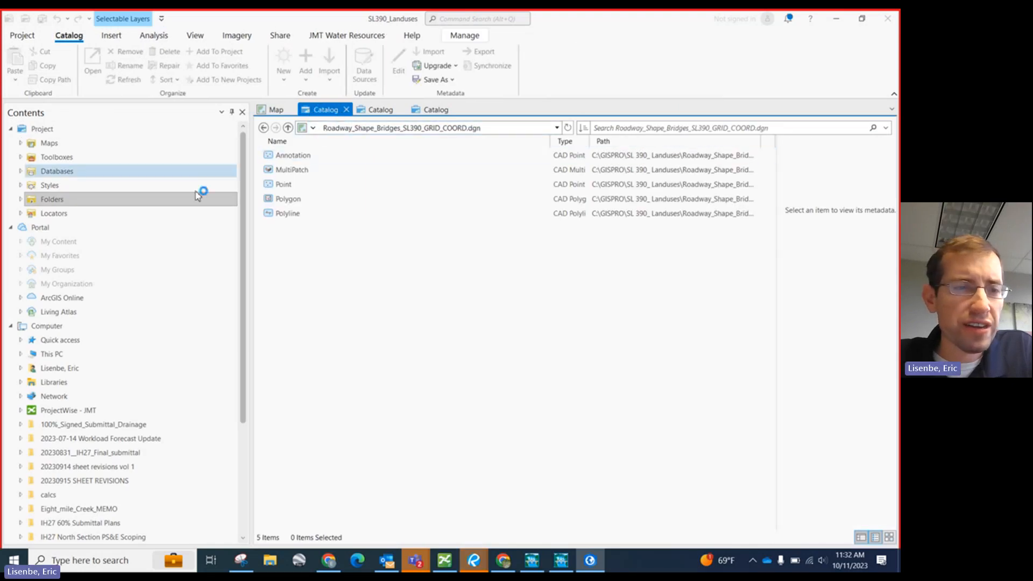
{"action": "left_click", "coordinate": [41, 202]}
{"action": "left_click", "coordinate": [20, 200]}
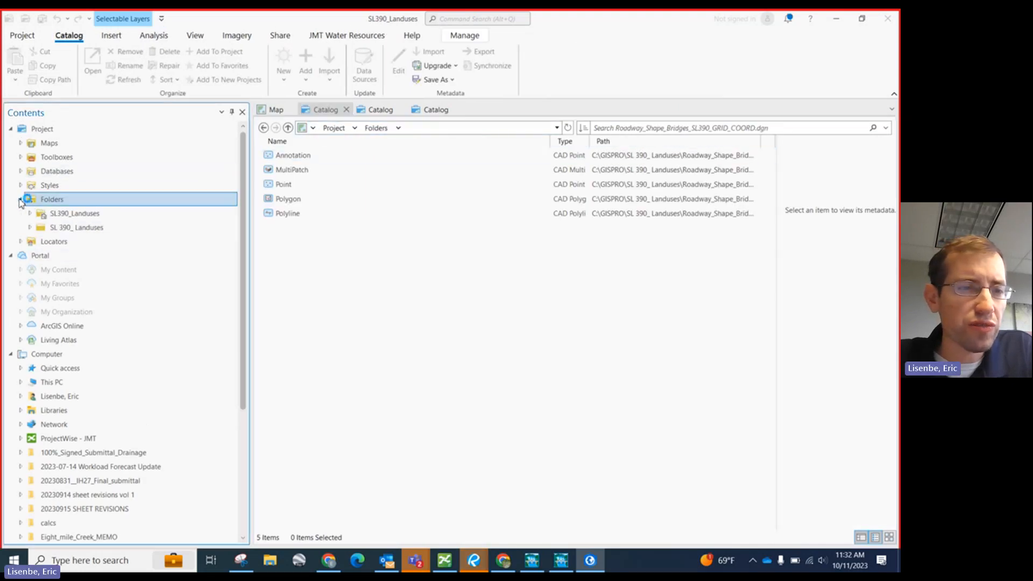
{"action": "left_click", "coordinate": [30, 228]}
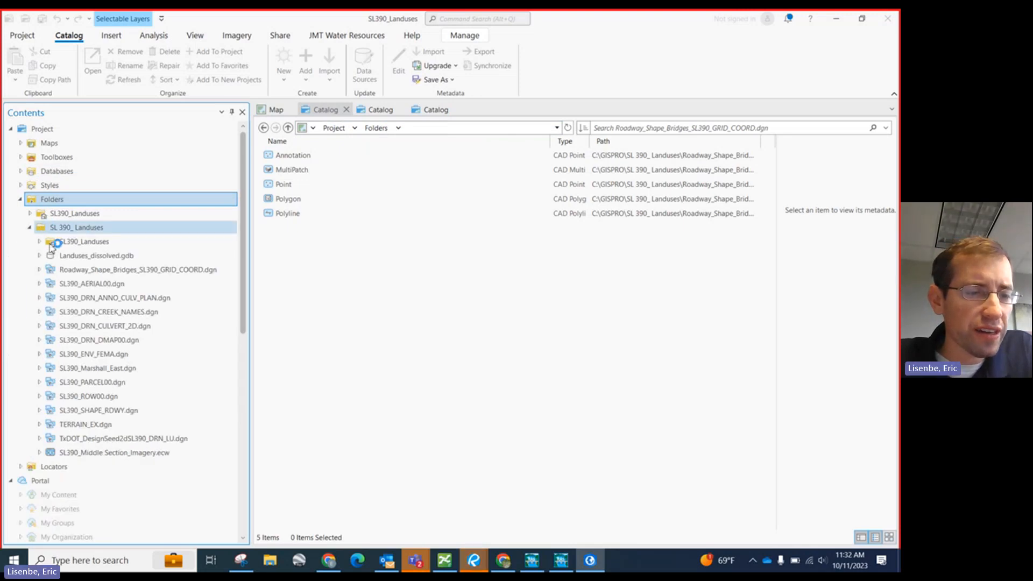
{"action": "scroll", "coordinate": [56, 412], "scroll_direction": "down", "scroll_amount": 3}
{"action": "scroll", "coordinate": [32, 463], "scroll_direction": "down", "scroll_amount": 2}
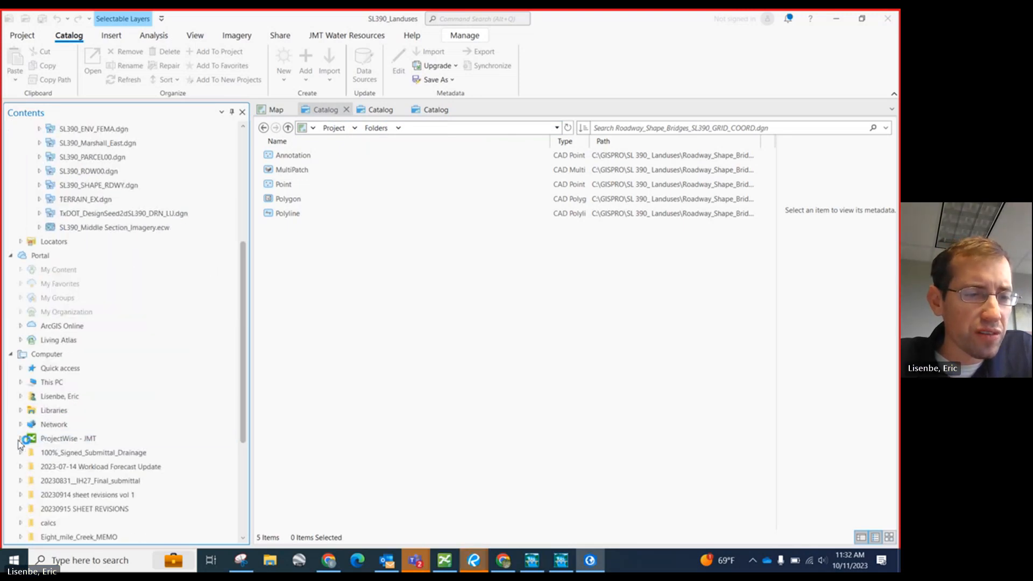
Browse the Catalog view to the exported DGN in C:\GISPRO\SL390_DGN_BaseFiles.
{"action": "left_click", "coordinate": [21, 382]}
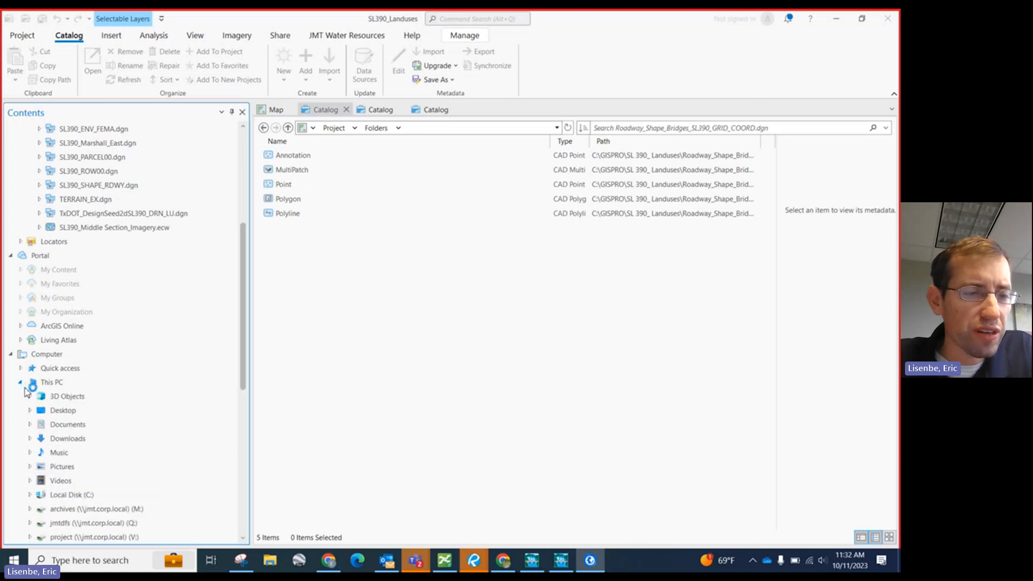
{"action": "scroll", "coordinate": [32, 425], "scroll_direction": "down", "scroll_amount": 2}
{"action": "left_click", "coordinate": [73, 412]}
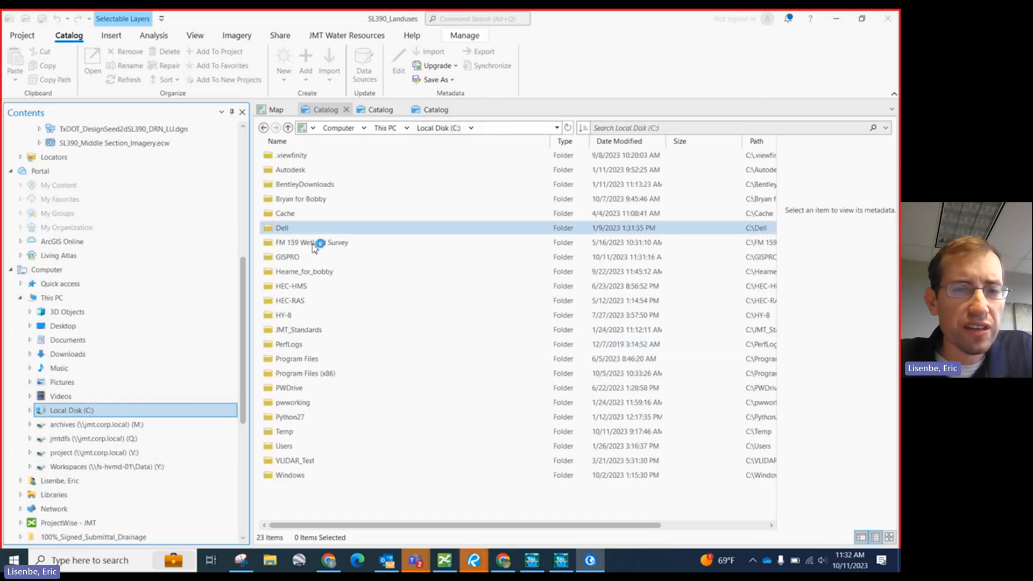
{"action": "double_click", "coordinate": [282, 260]}
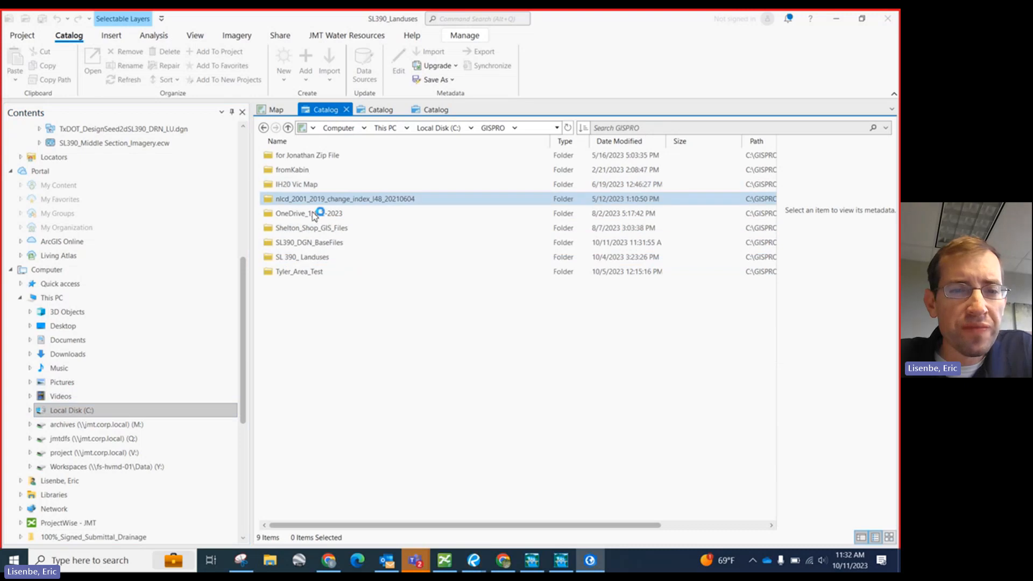
{"action": "double_click", "coordinate": [314, 242]}
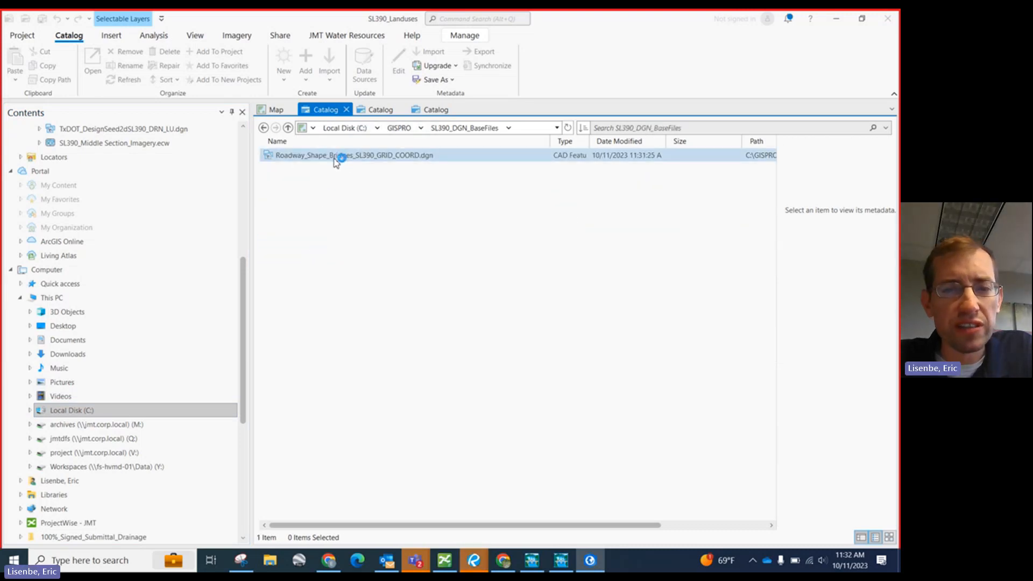
Switch to ProjectWise Explorer to check the export progress and look at the Teams meeting's recording options.
{"action": "left_click", "coordinate": [447, 563]}
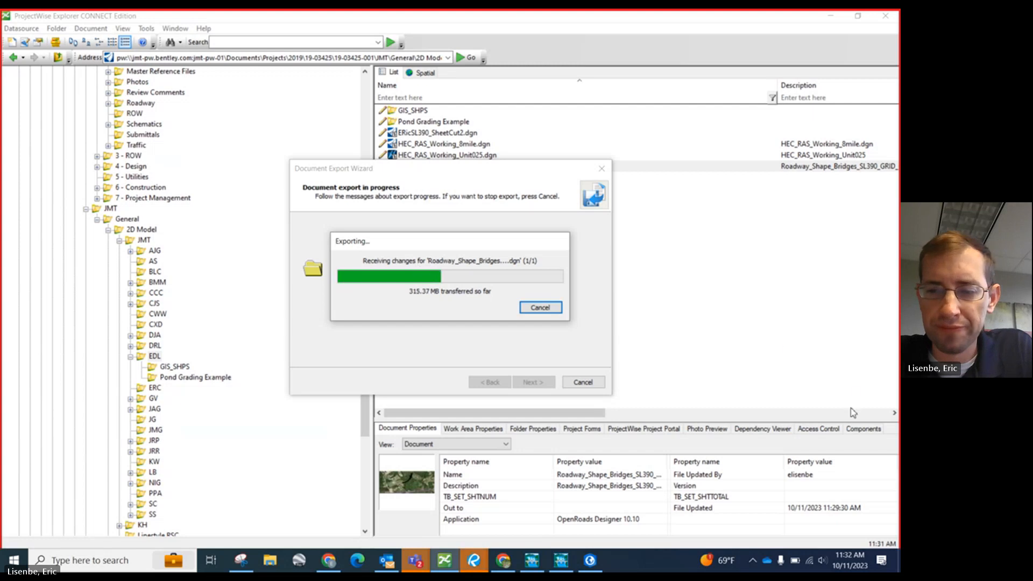
{"action": "left_click", "coordinate": [861, 381]}
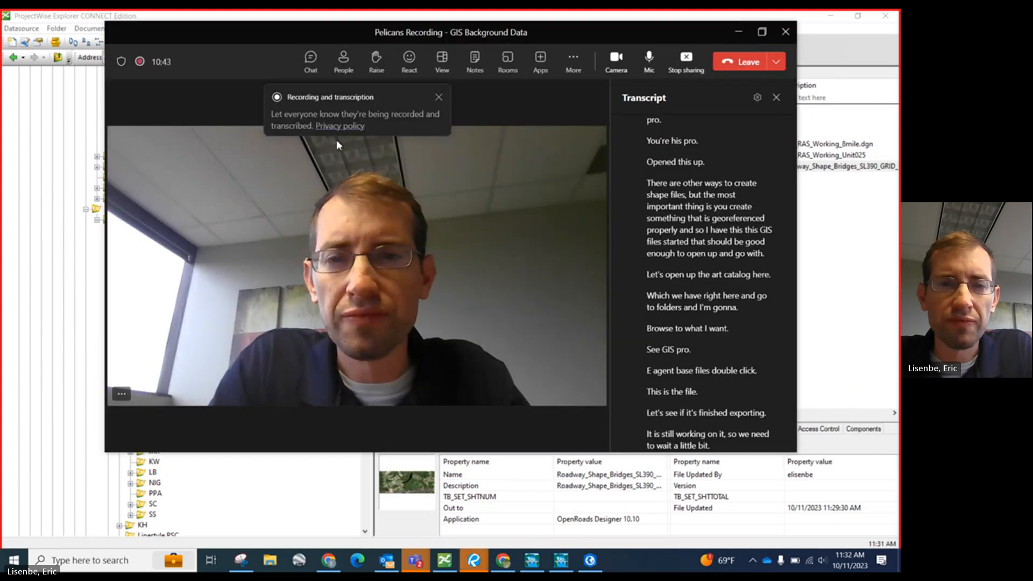
{"action": "left_click", "coordinate": [441, 98]}
{"action": "left_click", "coordinate": [573, 62]}
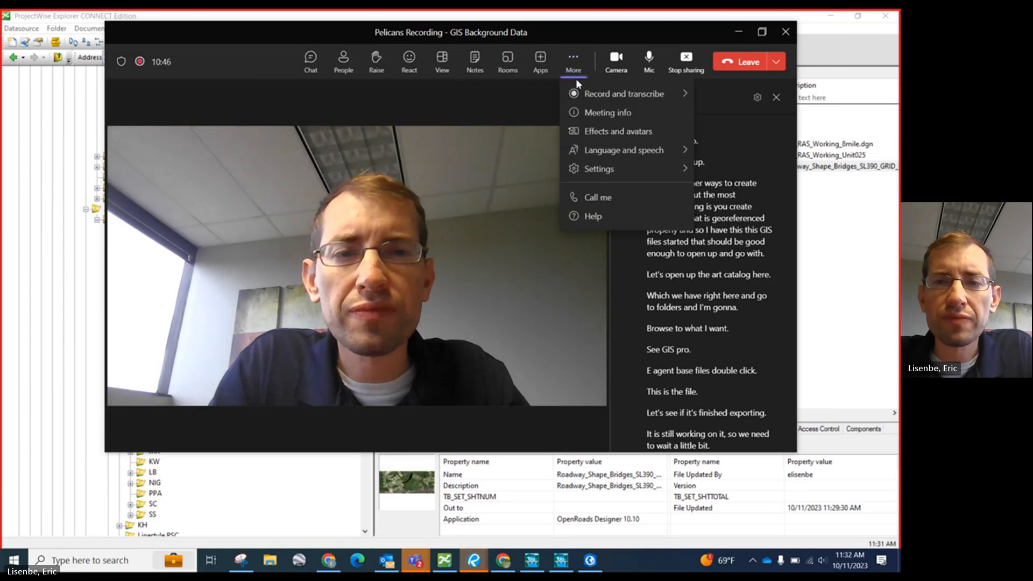
{"action": "mouse_move", "coordinate": [626, 104]}
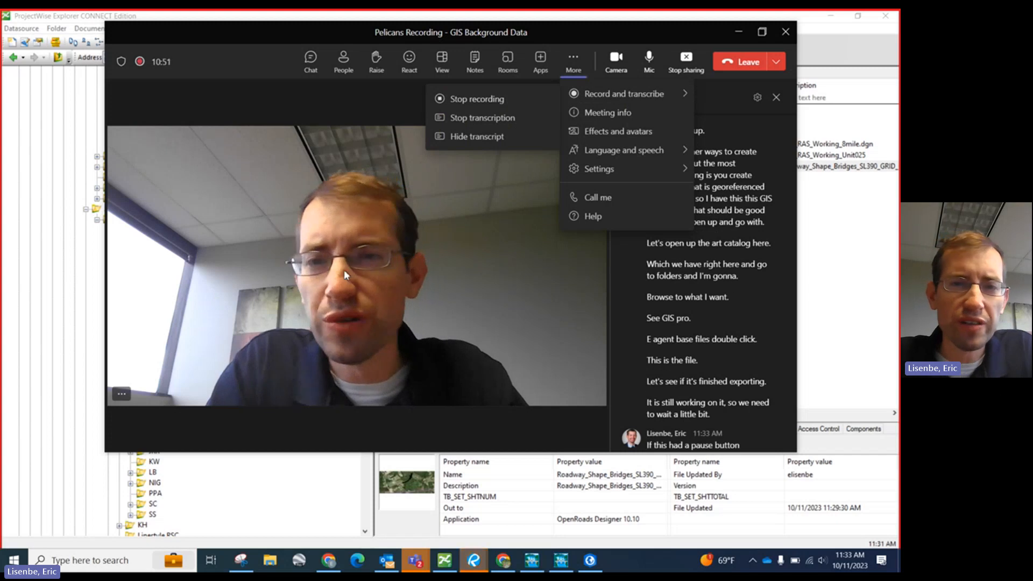
{"action": "left_click", "coordinate": [738, 34]}
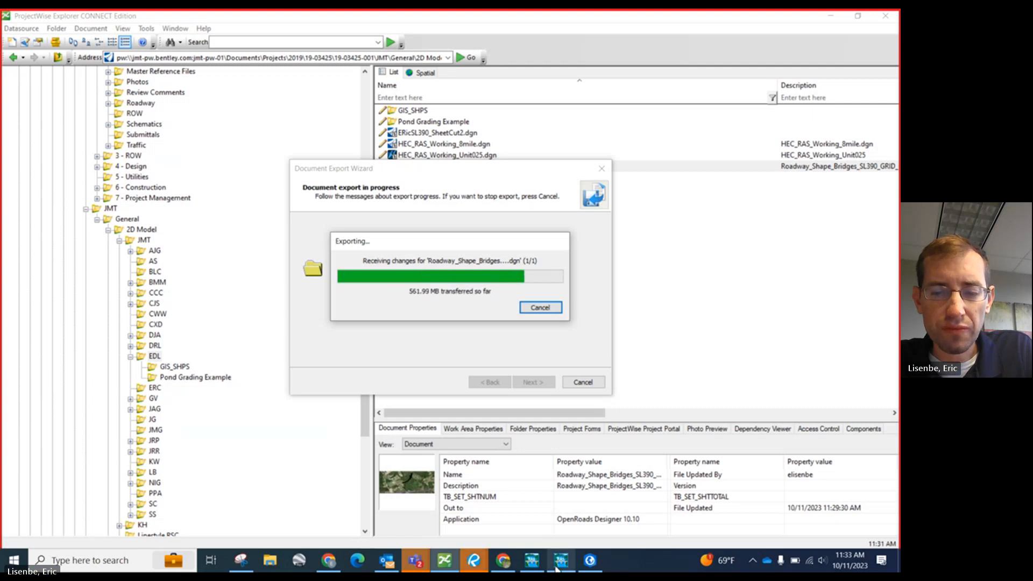
Return to ArcGIS Pro and add the Polygon features of Roadway_Shape_Bridges_SL390_GRID_COORD.dgn to the map.
{"action": "mouse_move", "coordinate": [556, 570]}
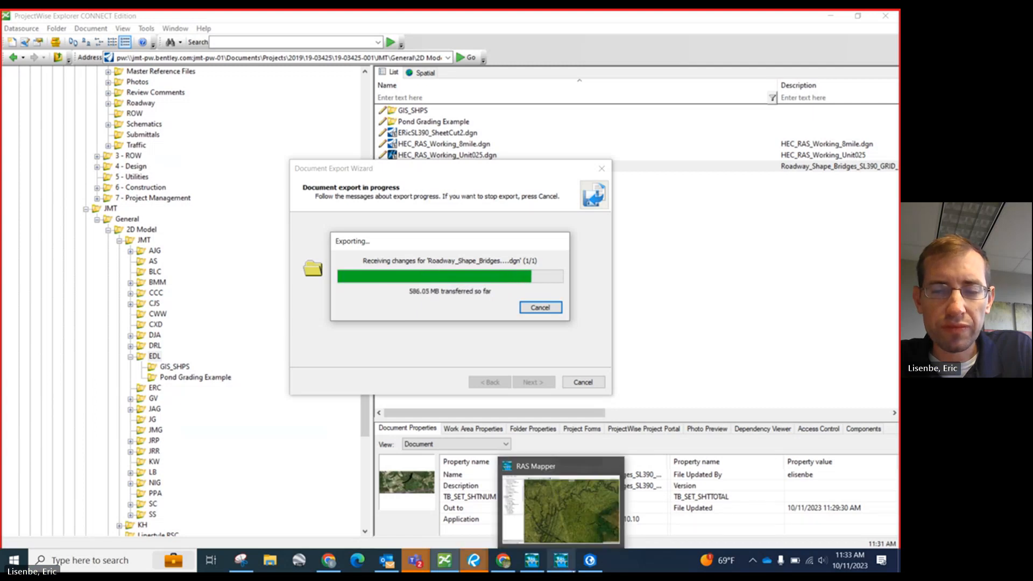
{"action": "mouse_move", "coordinate": [569, 544]}
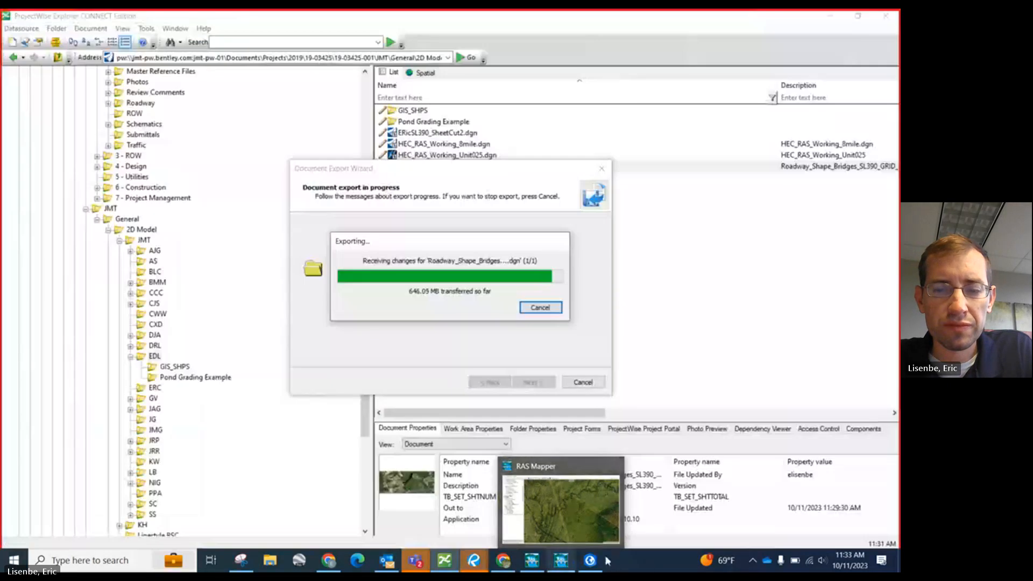
{"action": "mouse_move", "coordinate": [606, 567]}
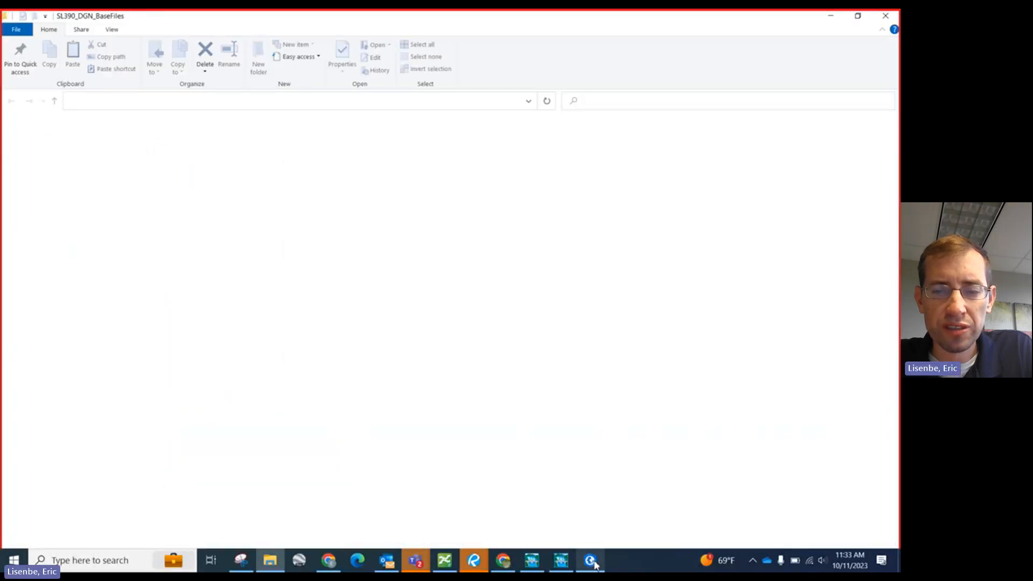
{"action": "left_click", "coordinate": [830, 16]}
{"action": "left_click", "coordinate": [590, 560]}
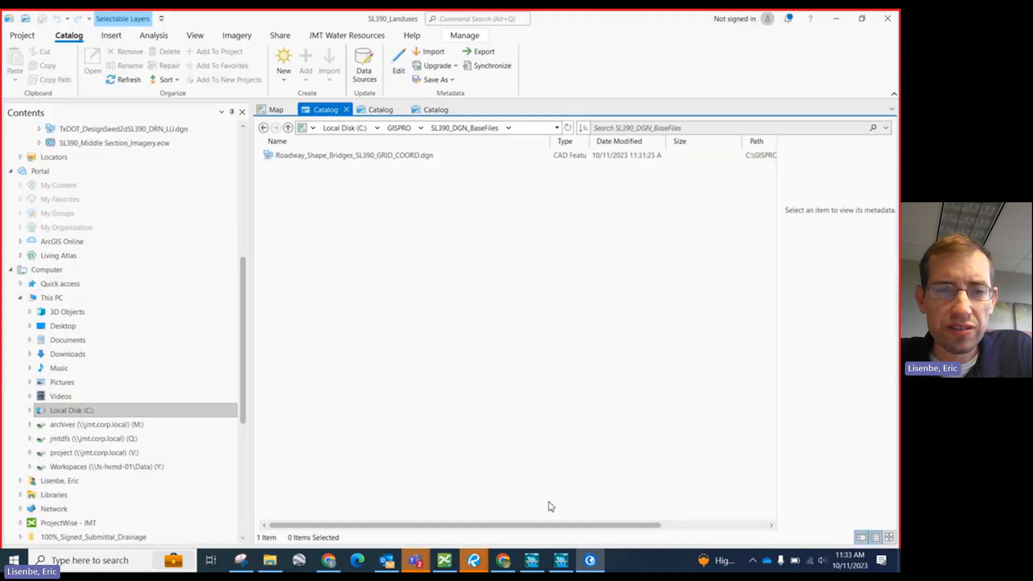
{"action": "double_click", "coordinate": [323, 155]}
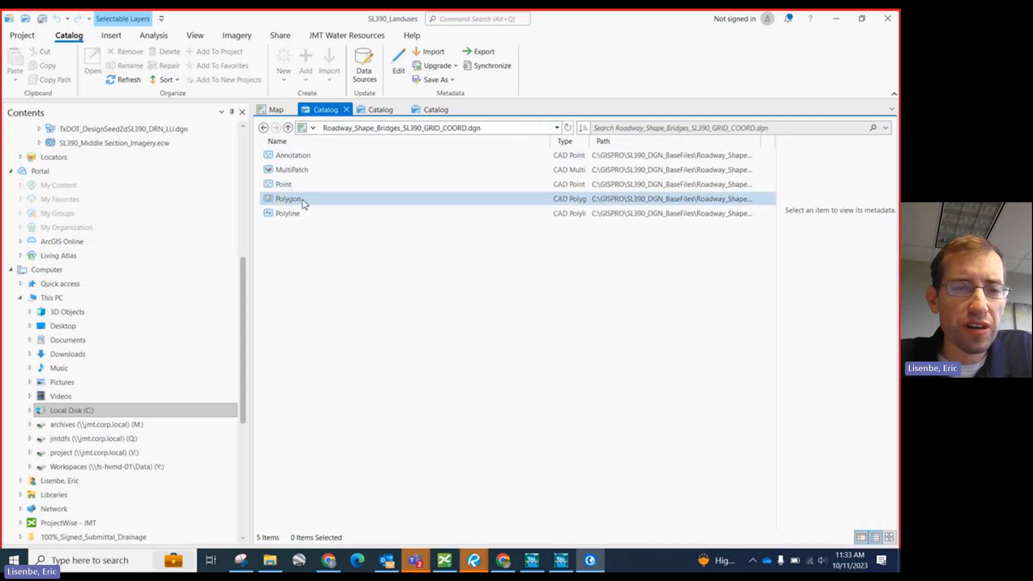
{"action": "left_click", "coordinate": [304, 205]}
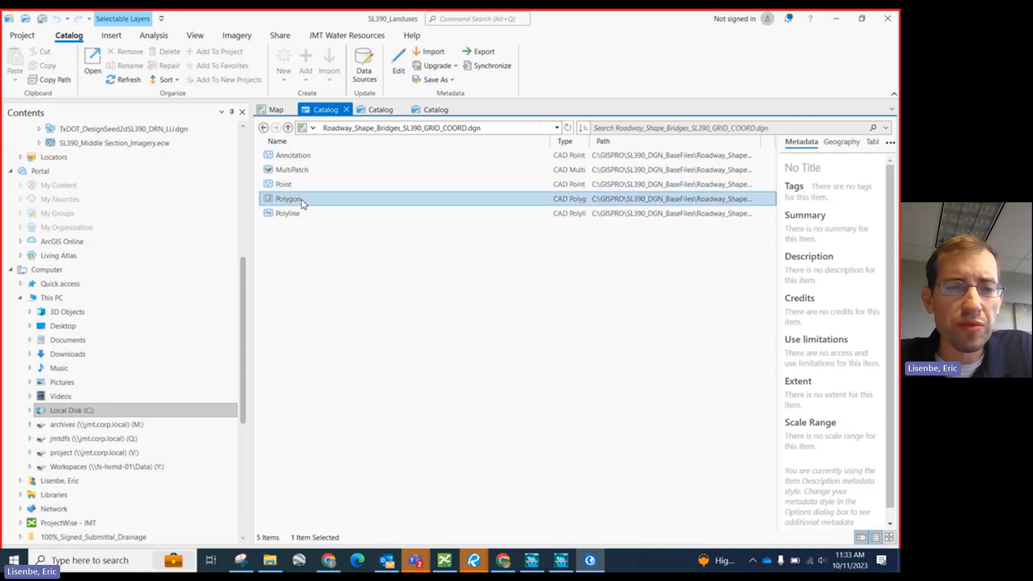
{"action": "right_click", "coordinate": [326, 202]}
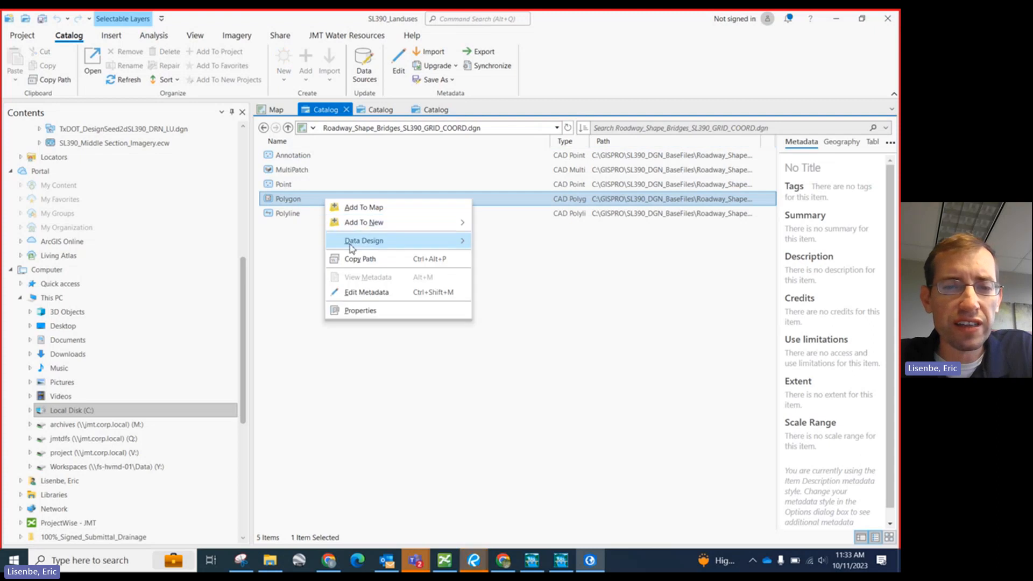
{"action": "left_click", "coordinate": [360, 207]}
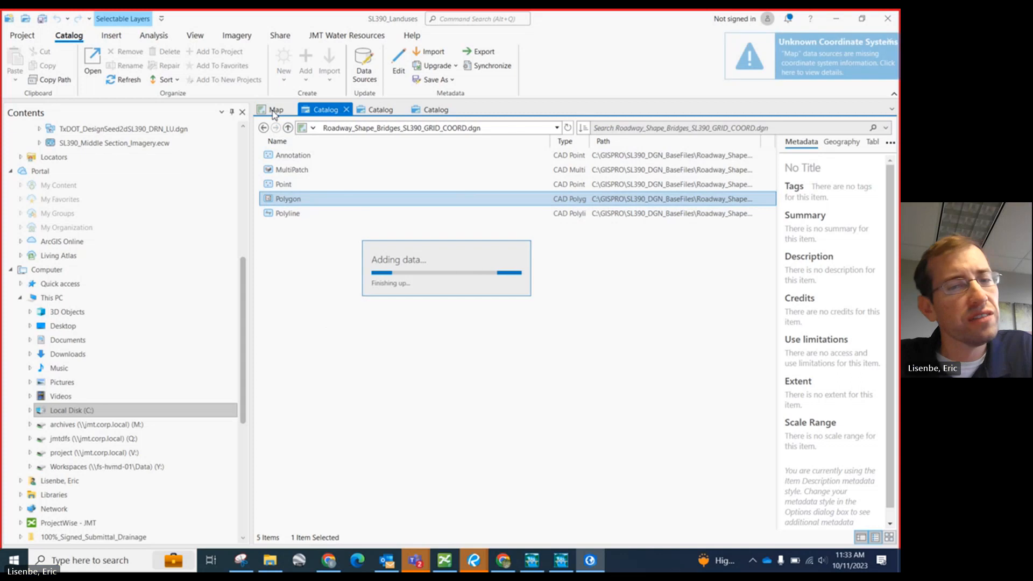
In the map, hide and collapse the TxDOT_DesignSeed2dSL390_DRN_LU-Polygon Group and turn off the World Hillshade layer.
{"action": "left_click", "coordinate": [274, 111]}
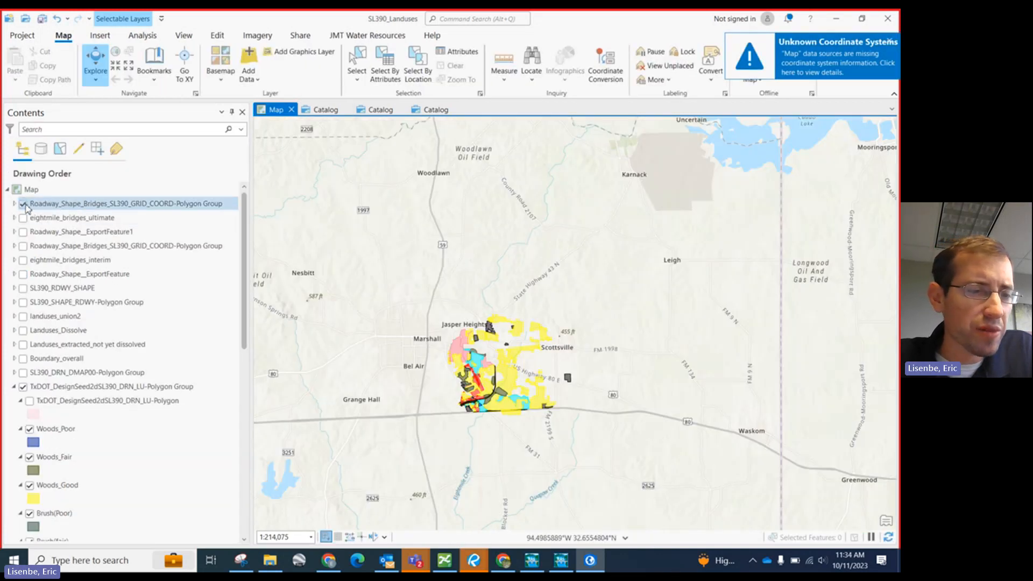
{"action": "scroll", "coordinate": [23, 323], "scroll_direction": "down", "scroll_amount": 3}
{"action": "left_click", "coordinate": [22, 275]}
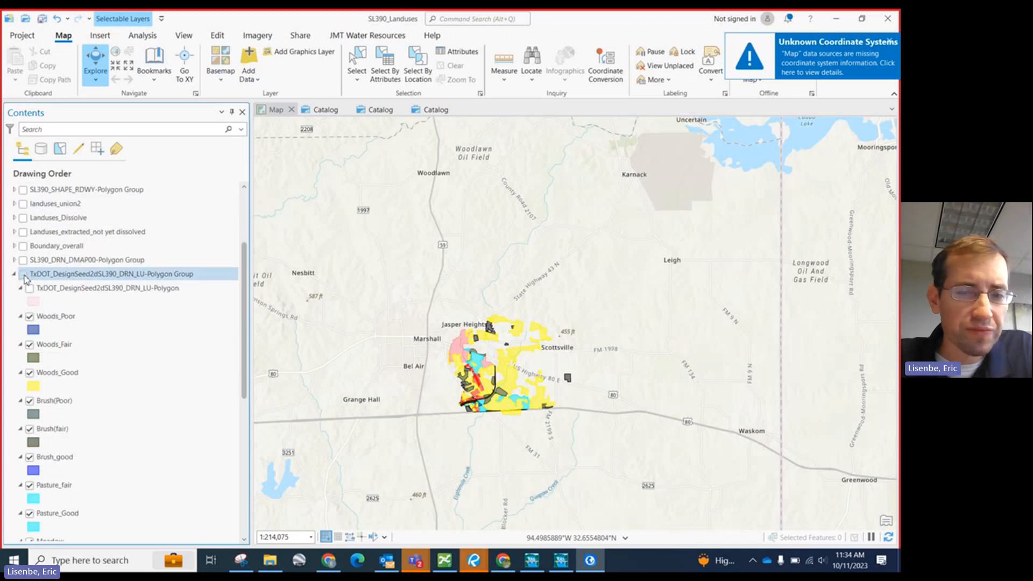
{"action": "left_click", "coordinate": [23, 275]}
{"action": "left_click", "coordinate": [15, 274]}
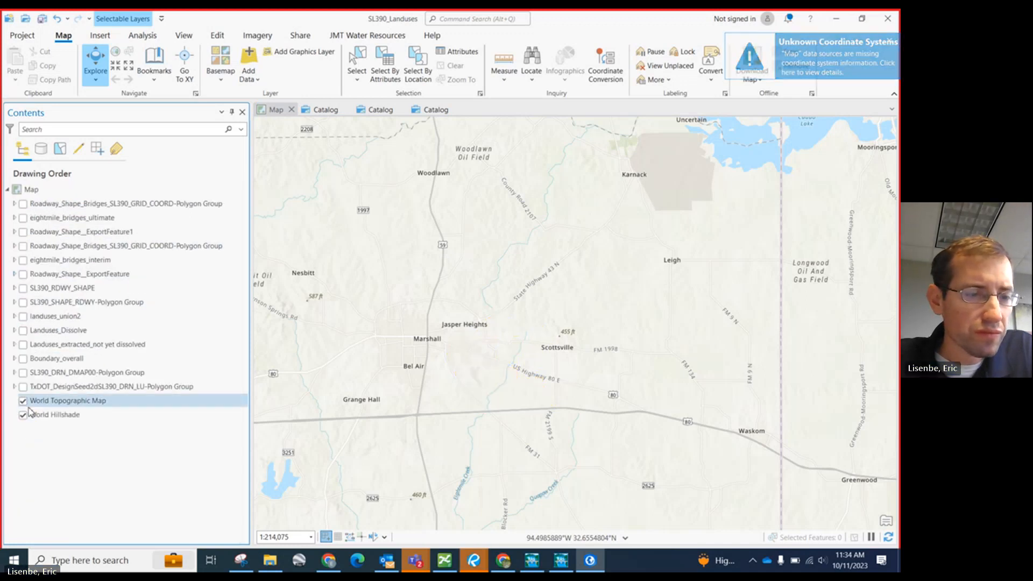
{"action": "left_click", "coordinate": [24, 417]}
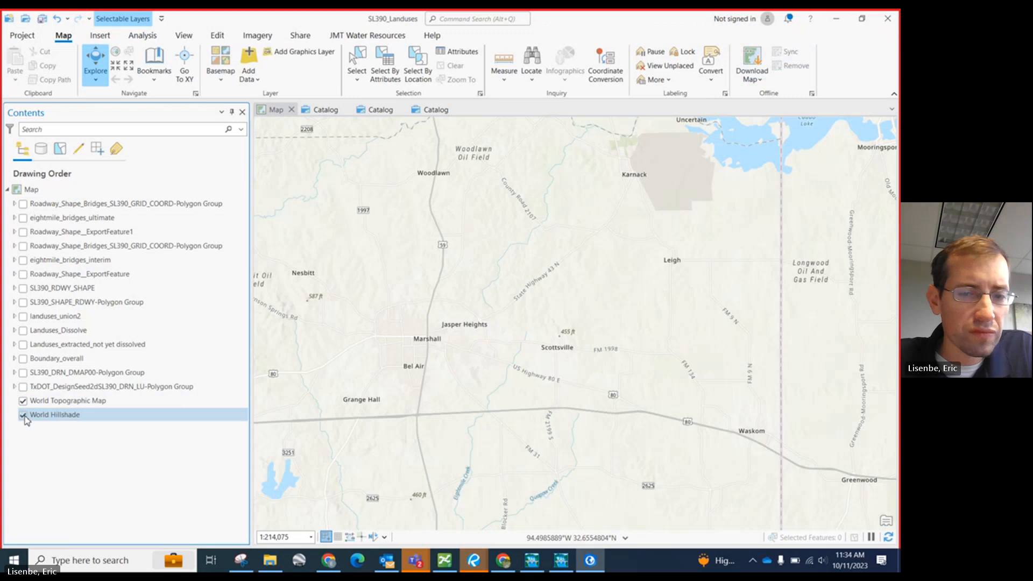
{"action": "left_click", "coordinate": [24, 416]}
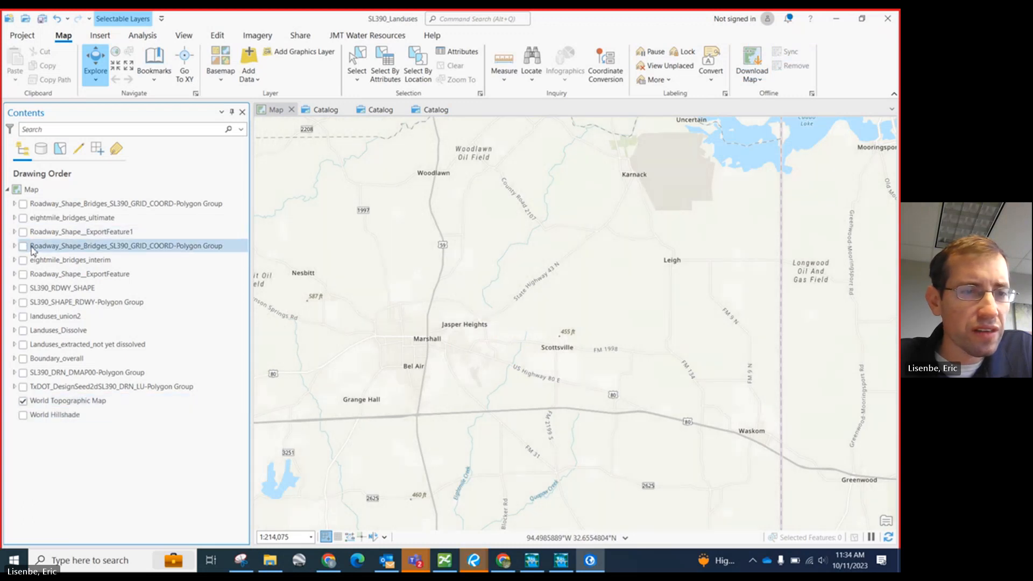
Expand the newly added Roadway_Shape_Bridges_SL390_GRID_COORD-Polygon Group and turn on its visibility.
{"action": "left_click", "coordinate": [15, 203]}
{"action": "left_click", "coordinate": [20, 217]}
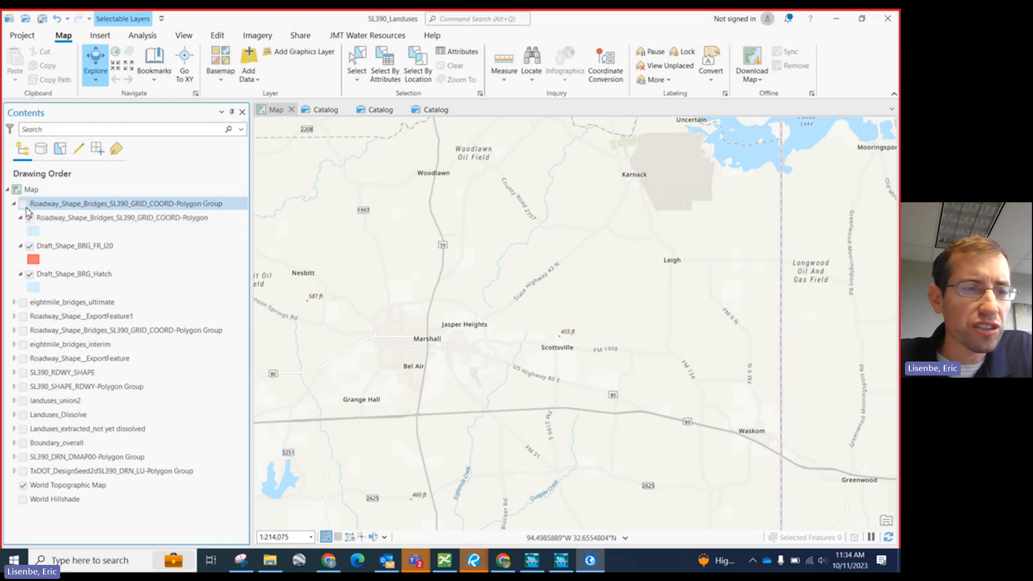
{"action": "left_click", "coordinate": [24, 204]}
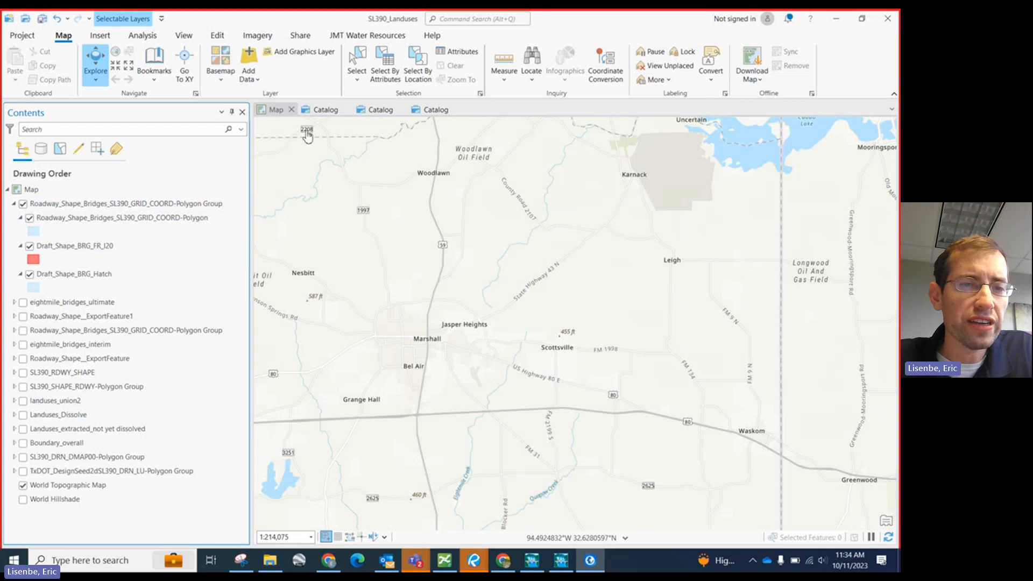
Run Define Projection on the new Roadway_Shape_Bridges_SL390_GRID_COORD-Polygon layer with NAD_1983_2011_StatePlane_Texas_North_Central_FIPS_4202_FtUS, taken from eightmile_bridges_ultimate.
{"action": "left_click", "coordinate": [464, 21]}
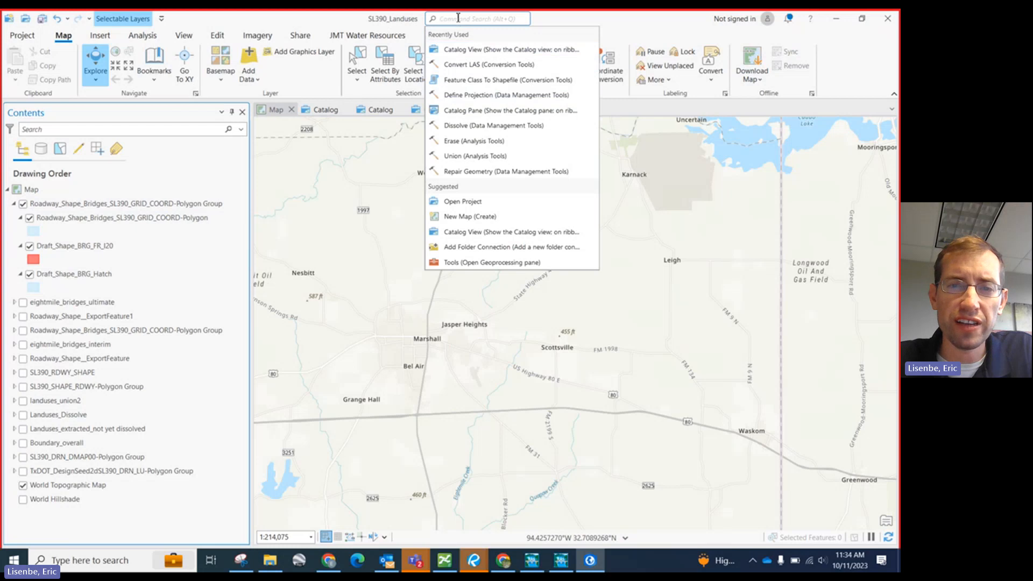
{"action": "left_click", "coordinate": [461, 100]}
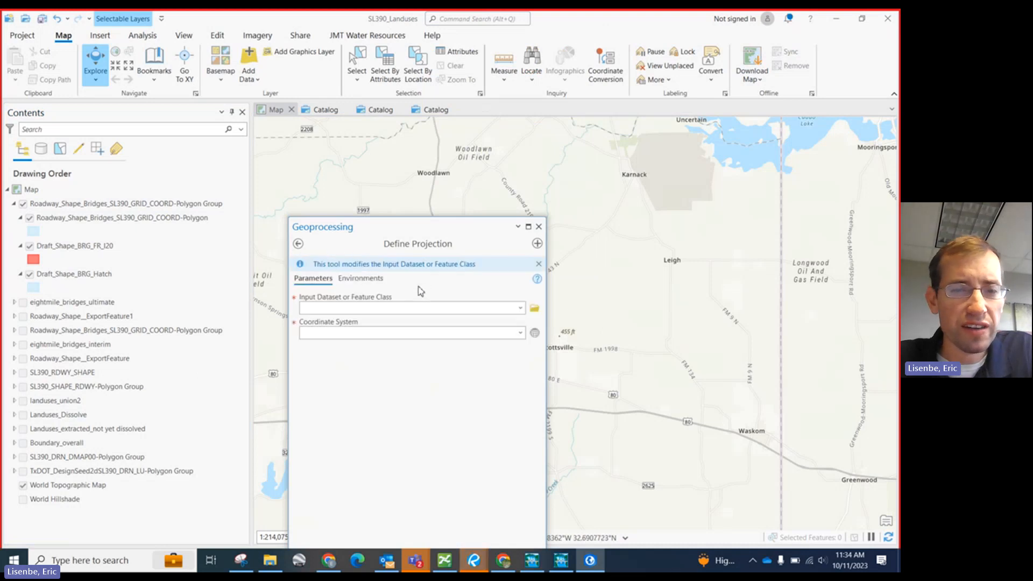
{"action": "left_click", "coordinate": [520, 310]}
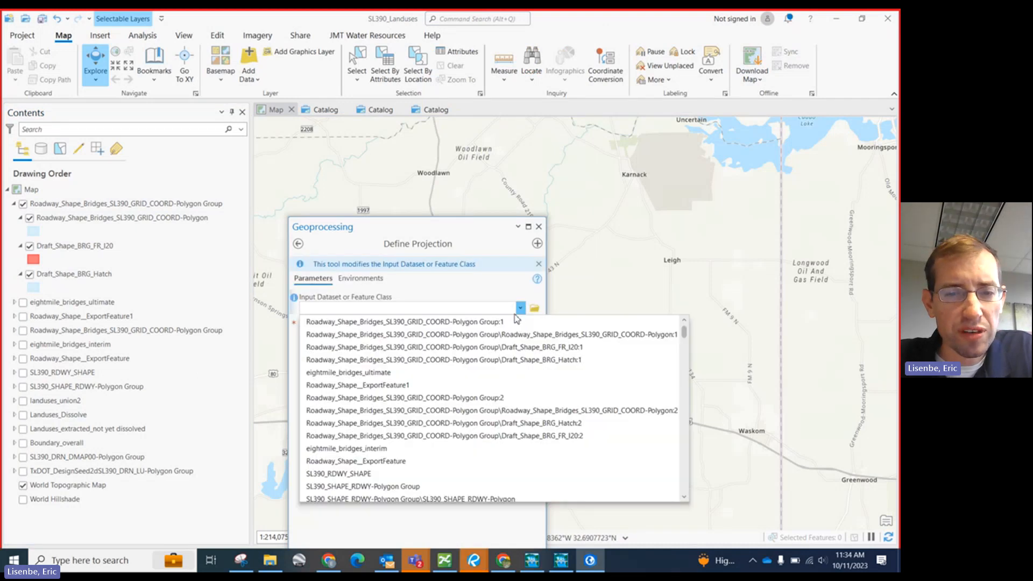
{"action": "left_click", "coordinate": [491, 335]}
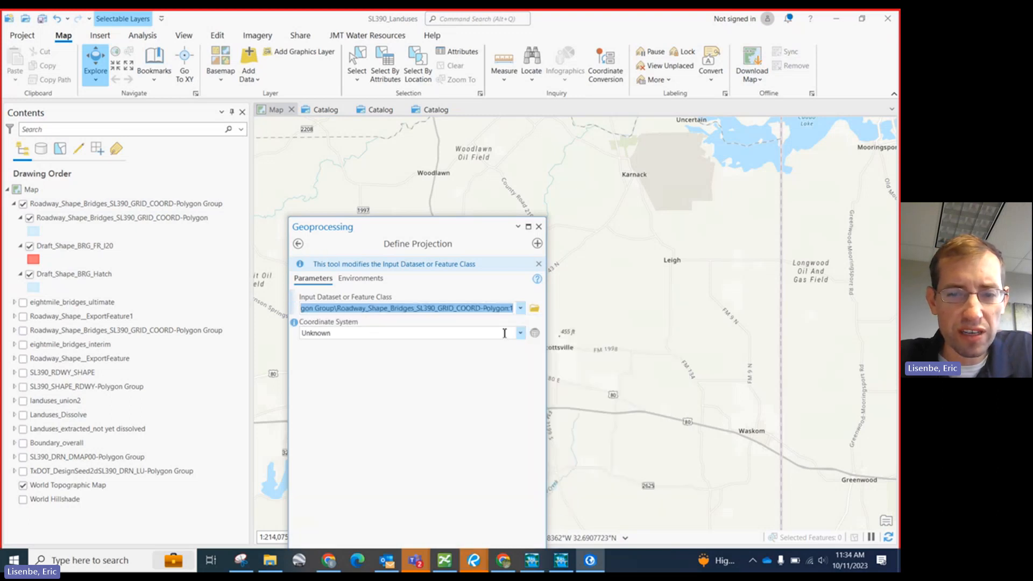
{"action": "left_click", "coordinate": [521, 334]}
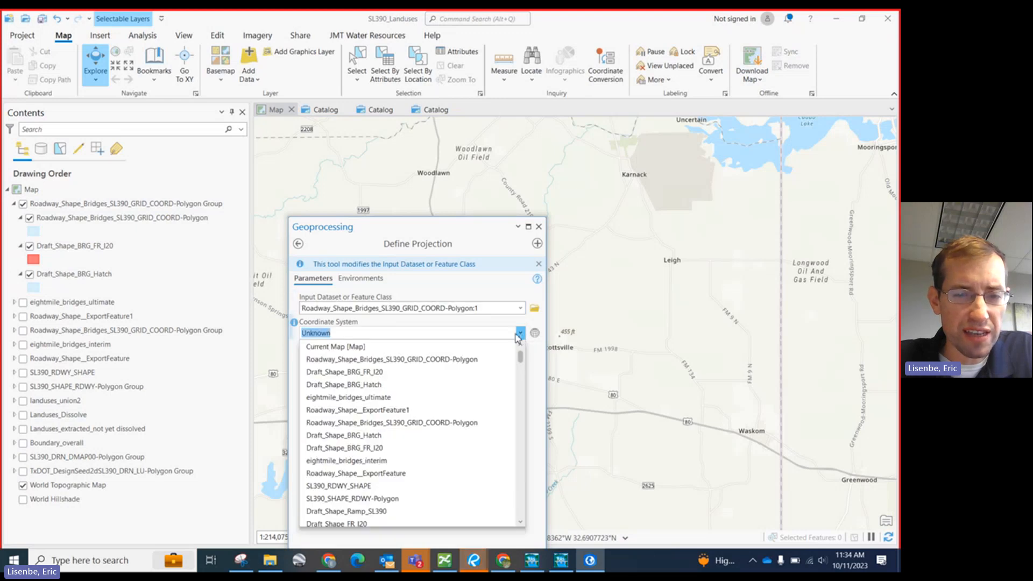
{"action": "left_click", "coordinate": [390, 398]}
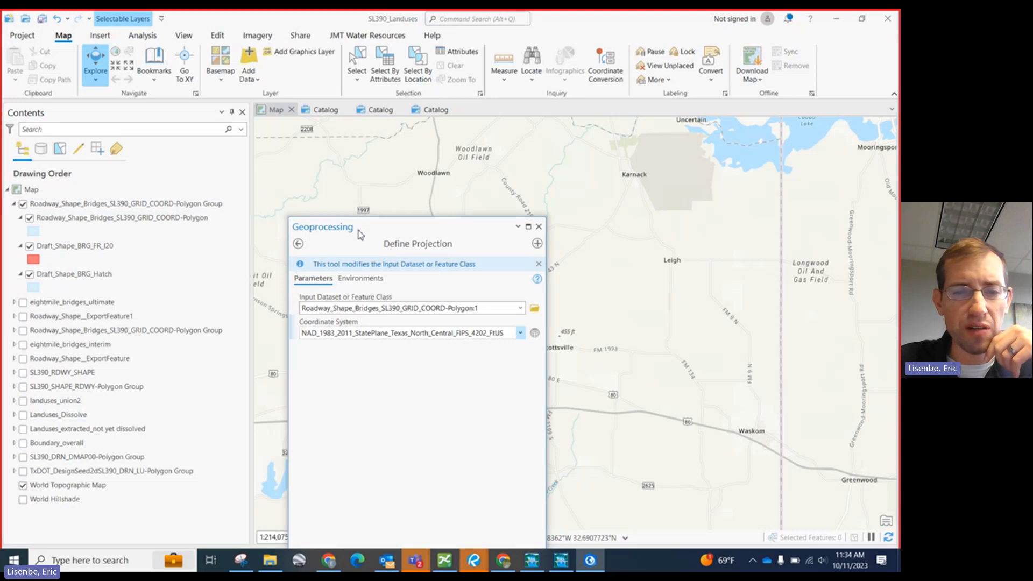
{"action": "left_click_drag", "start_coordinate": [359, 234], "coordinate": [376, 146]}
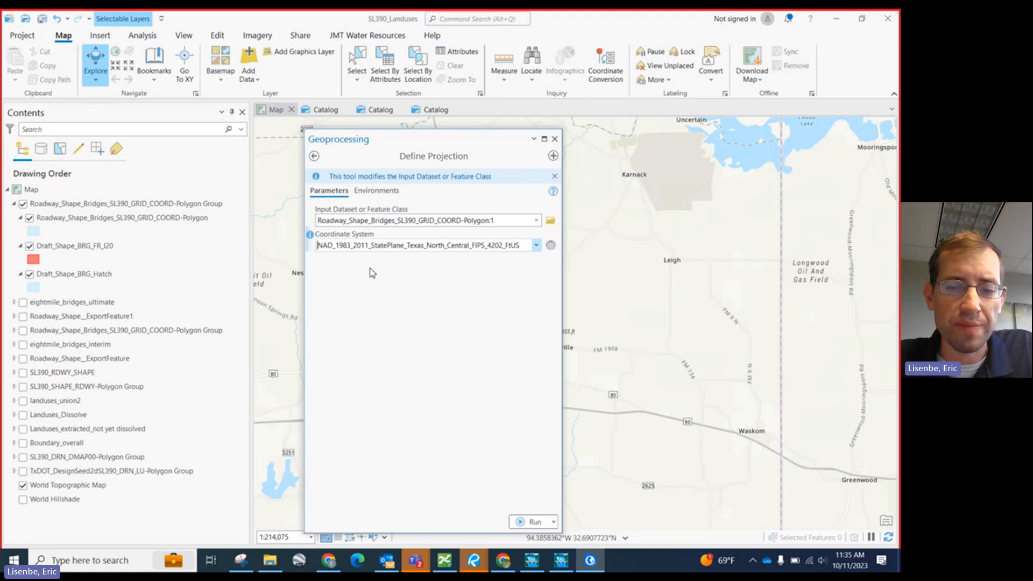
{"action": "left_click", "coordinate": [529, 523]}
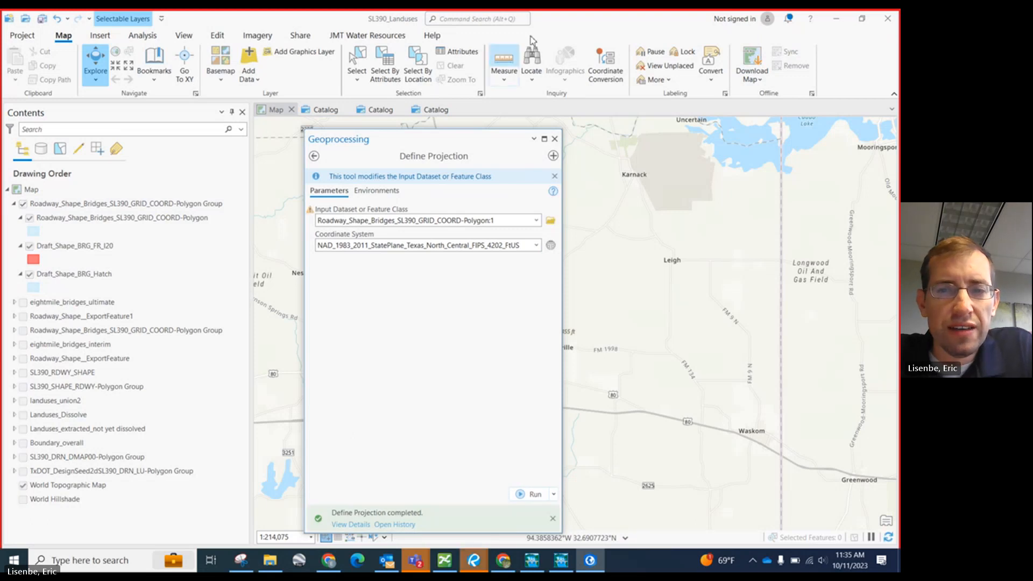
Move the Geoprocessing pane off the map and redraw the new bridges Polygon Group by hiding and showing it again.
{"action": "left_click_drag", "start_coordinate": [461, 147], "coordinate": [877, 179]}
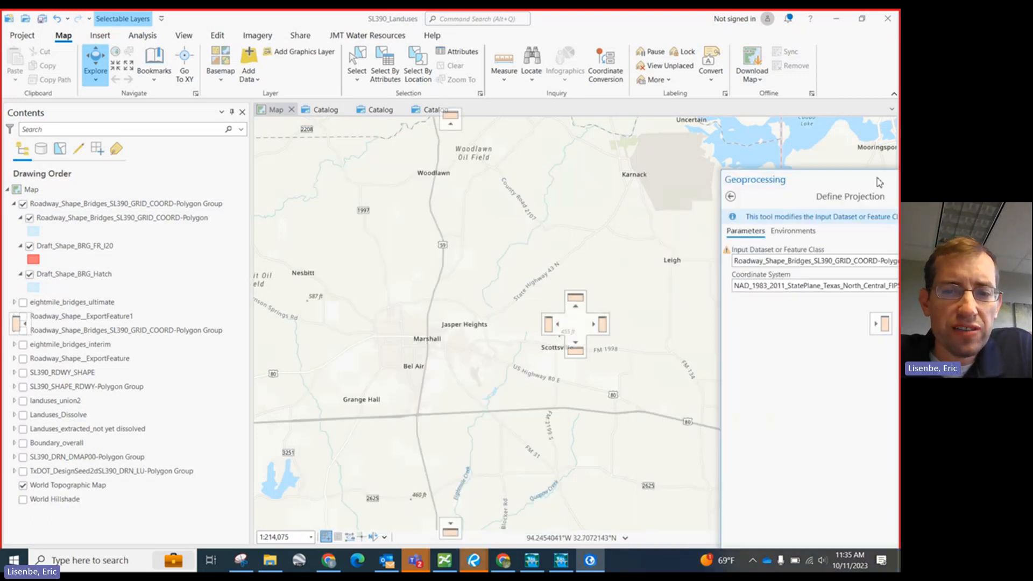
{"action": "left_click", "coordinate": [23, 204]}
{"action": "left_click", "coordinate": [37, 217]}
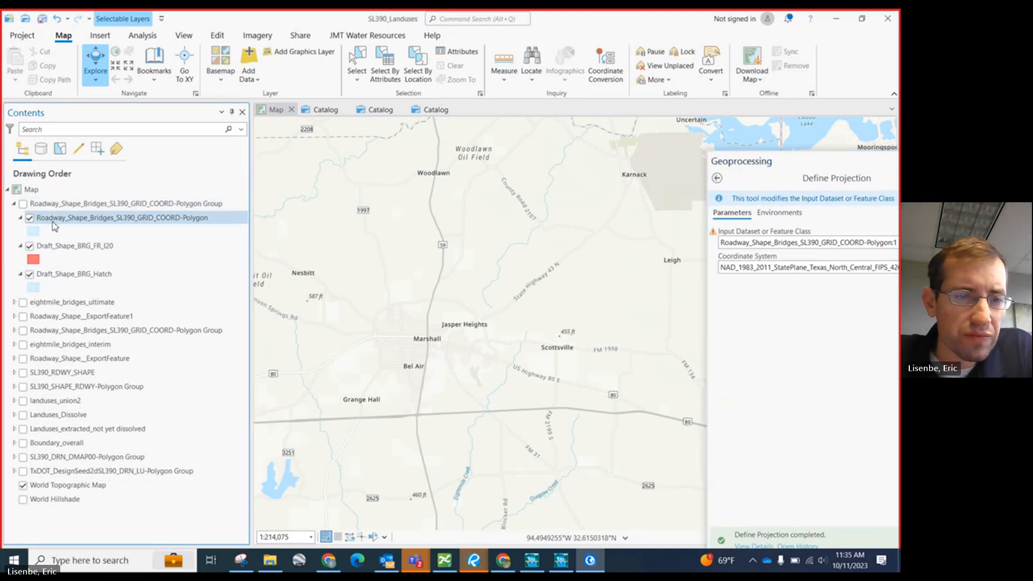
{"action": "scroll", "coordinate": [356, 272], "scroll_direction": "down", "scroll_amount": 2}
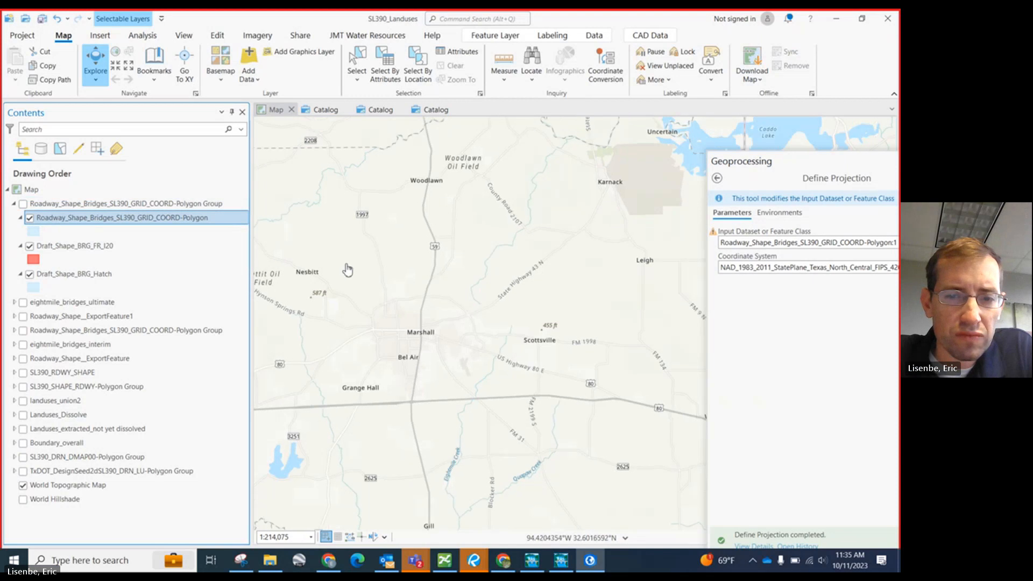
{"action": "scroll", "coordinate": [391, 319], "scroll_direction": "up", "scroll_amount": 2}
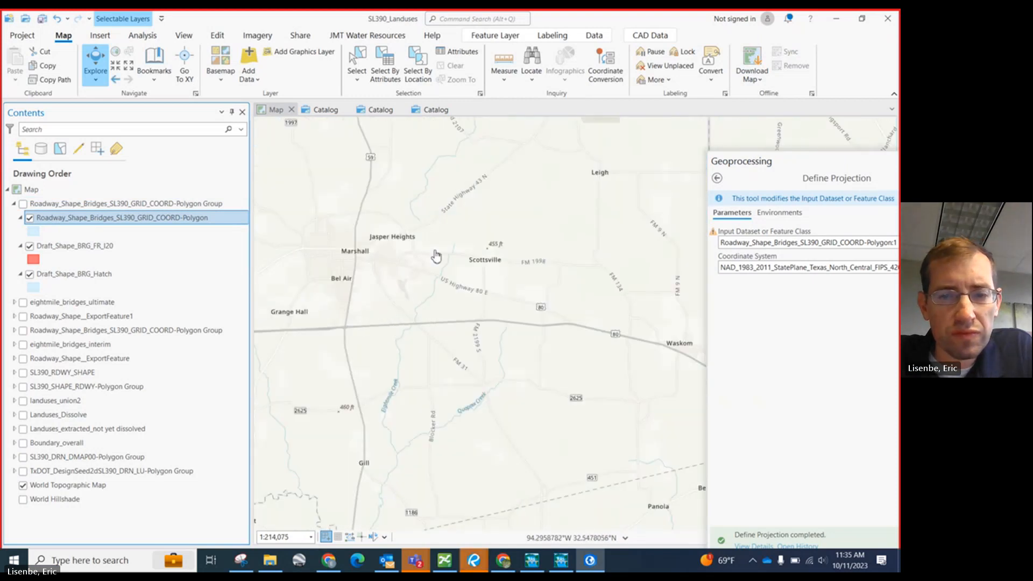
{"action": "scroll", "coordinate": [471, 257], "scroll_direction": "up", "scroll_amount": 2}
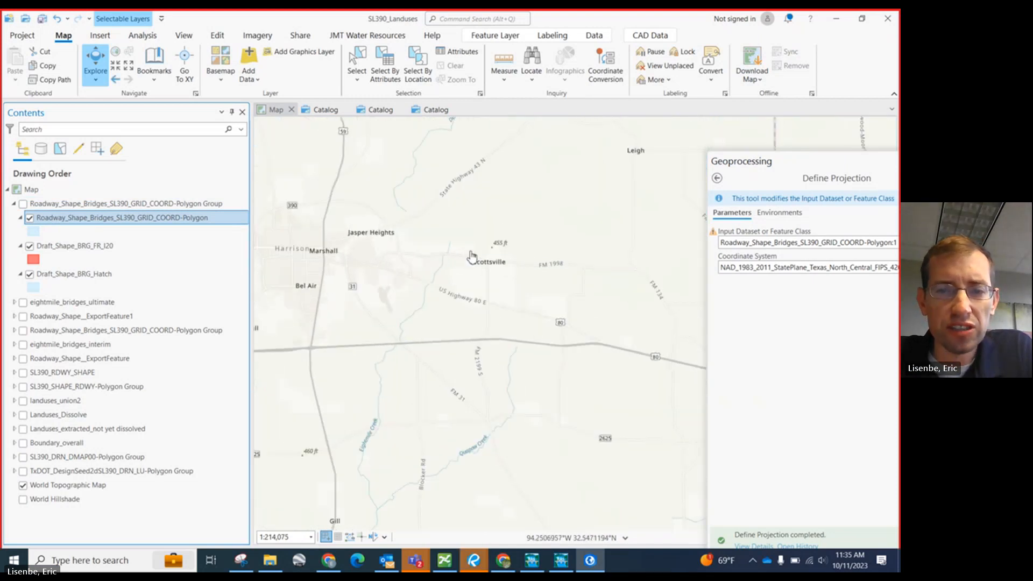
{"action": "left_click", "coordinate": [23, 204]}
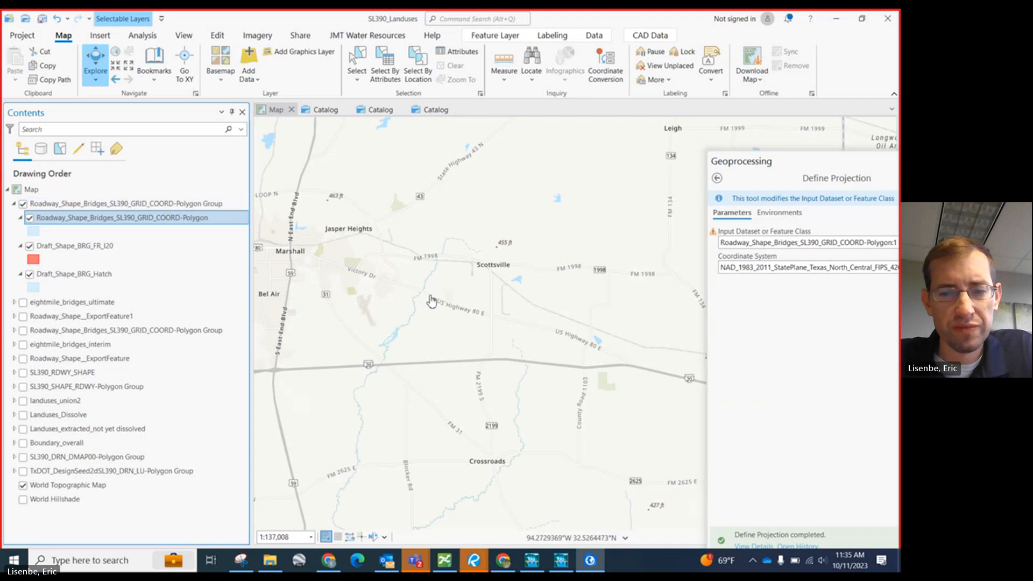
Check the Spatial Reference in the source properties of the Roadway_Shape_Bridges_SL390_GRID_COORD-Polygon layer.
{"action": "right_click", "coordinate": [100, 223]}
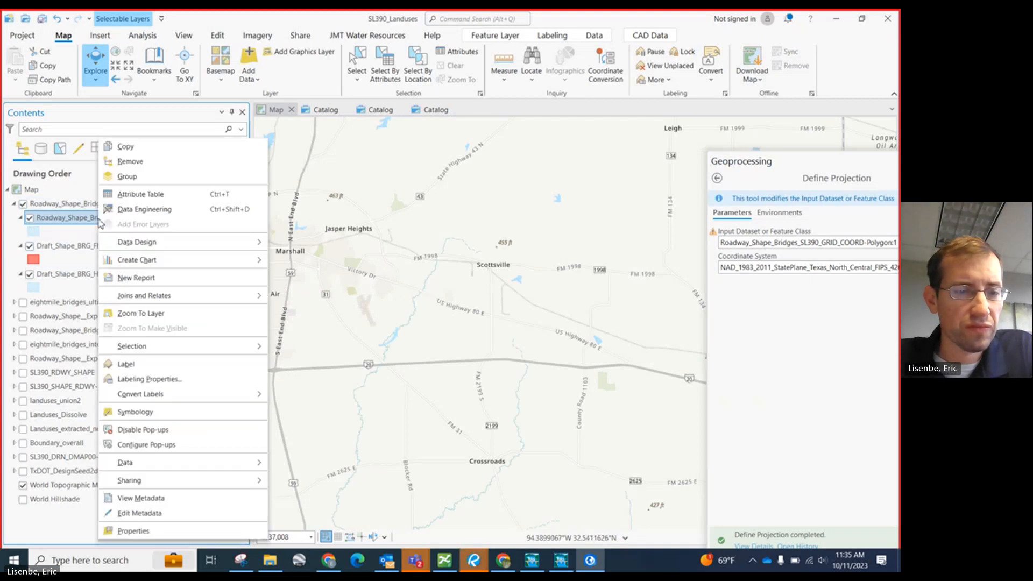
{"action": "left_click", "coordinate": [201, 531]}
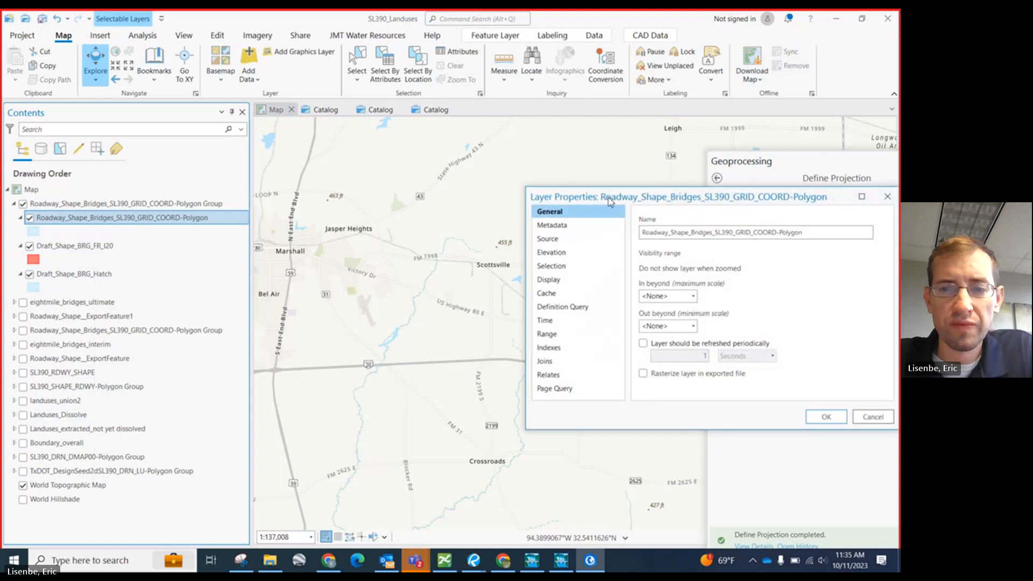
{"action": "left_click_drag", "start_coordinate": [619, 196], "coordinate": [440, 172]}
{"action": "left_click", "coordinate": [383, 216]}
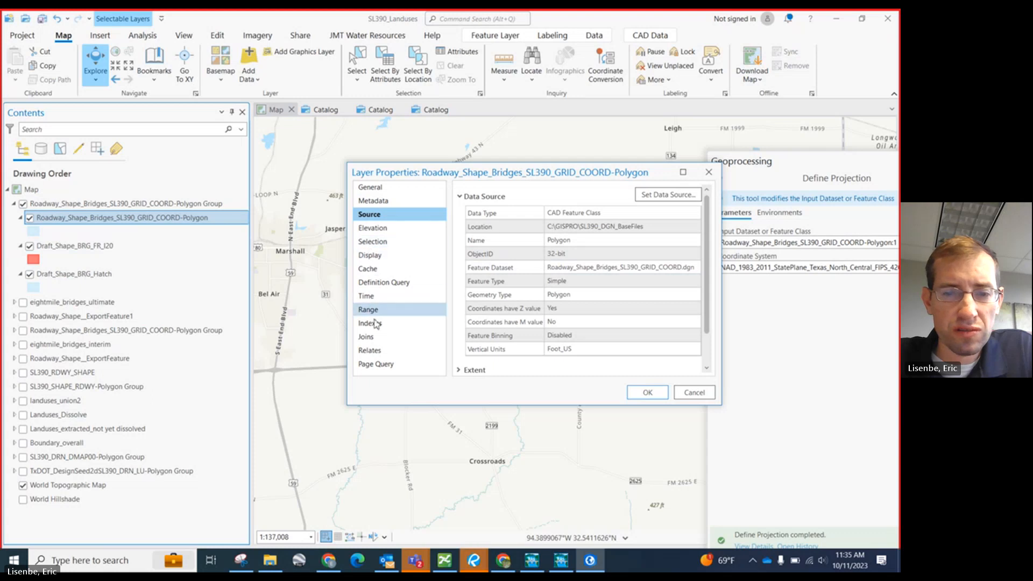
{"action": "scroll", "coordinate": [460, 301], "scroll_direction": "down", "scroll_amount": 1}
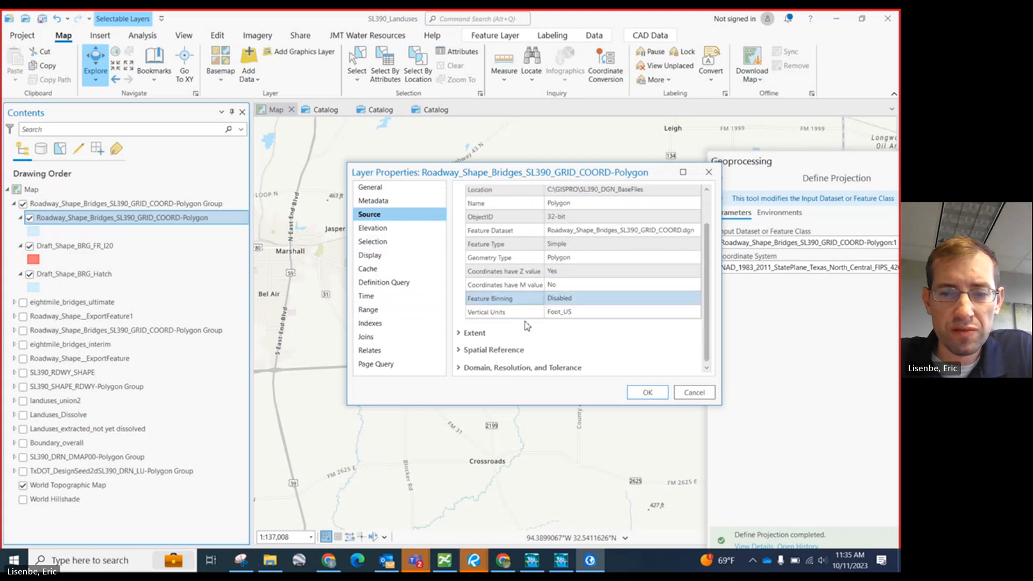
{"action": "left_click", "coordinate": [460, 351]}
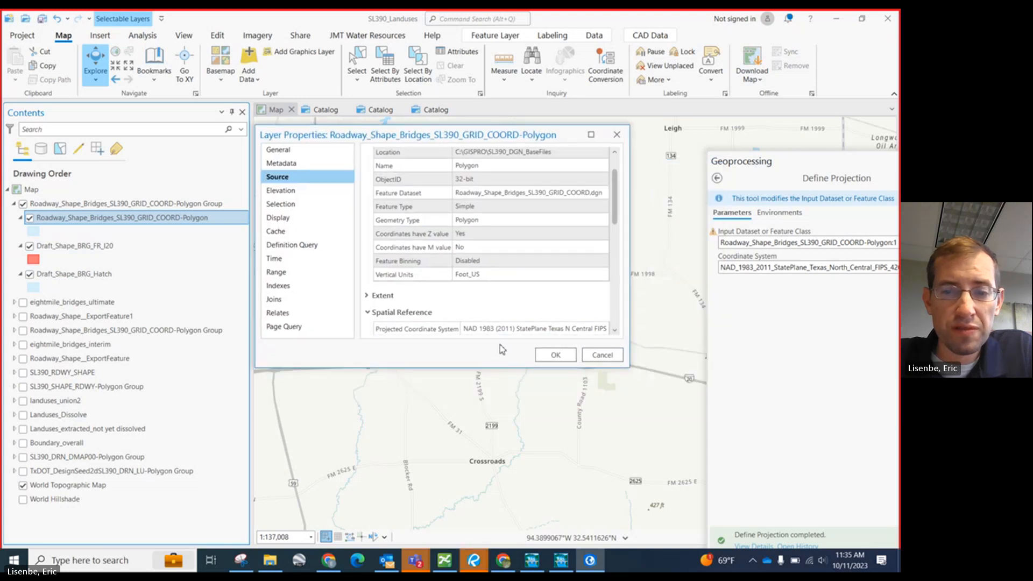
{"action": "left_click", "coordinate": [556, 355]}
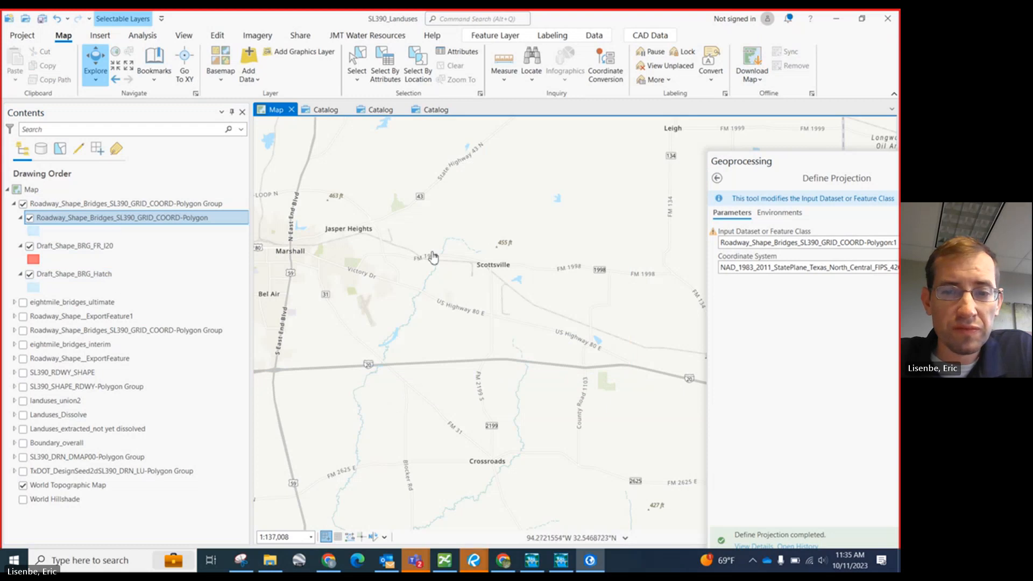
Examine the bridge shapes near Eightmile Creek on the map with the Roadway_Shape_Bridges_SL390_GRID_COORD-Polygon layer hidden.
{"action": "scroll", "coordinate": [390, 328], "scroll_direction": "up", "scroll_amount": 2}
{"action": "scroll", "coordinate": [388, 333], "scroll_direction": "up", "scroll_amount": 5}
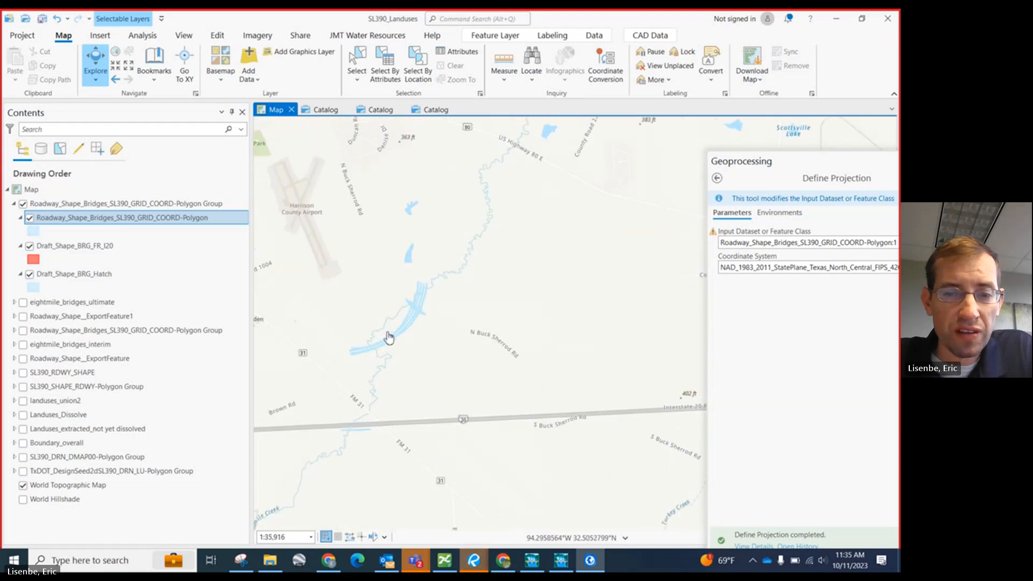
{"action": "left_click", "coordinate": [30, 218]}
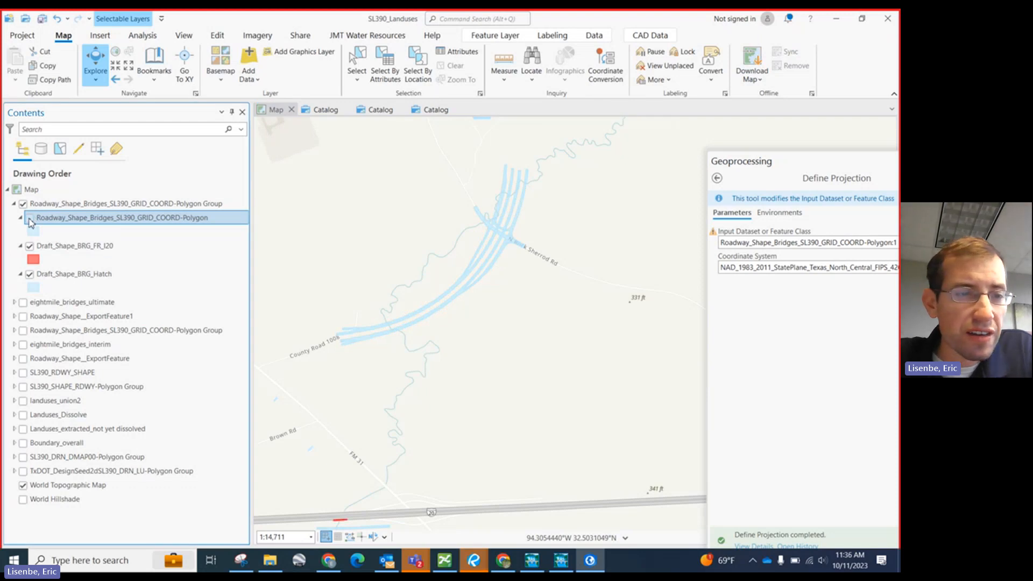
{"action": "left_click", "coordinate": [23, 204]}
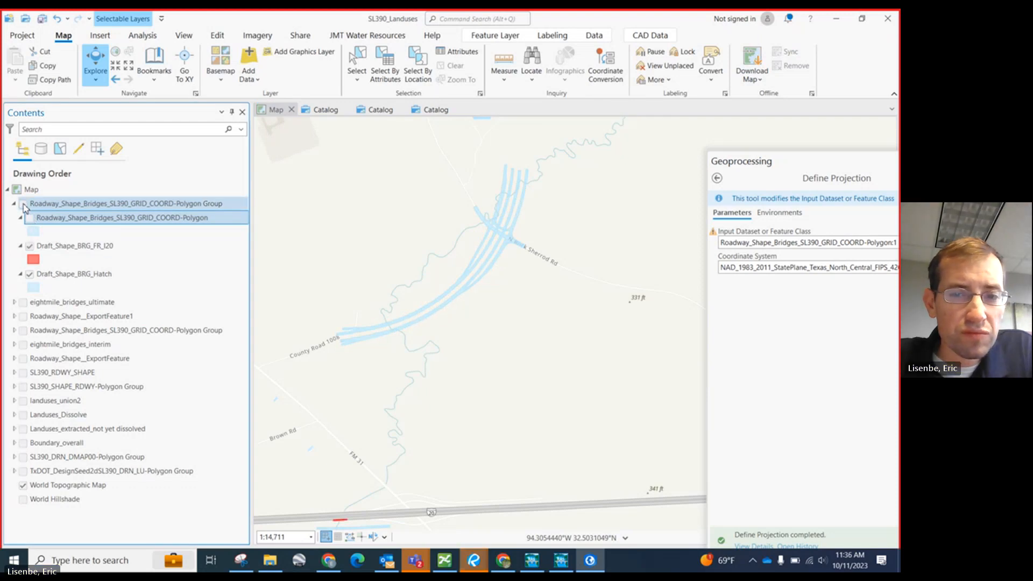
{"action": "left_click", "coordinate": [24, 206]}
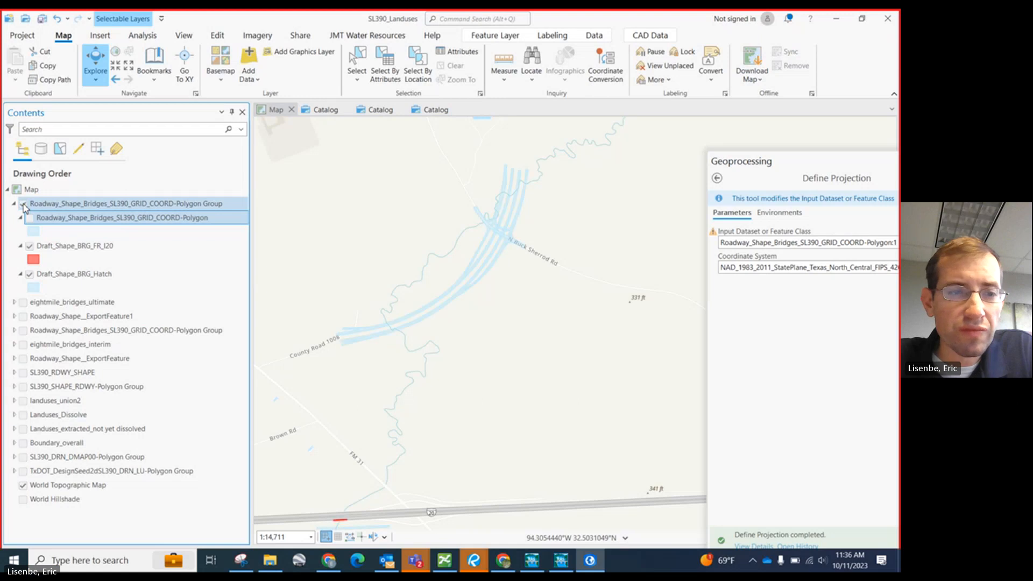
{"action": "scroll", "coordinate": [530, 173], "scroll_direction": "up", "scroll_amount": 2}
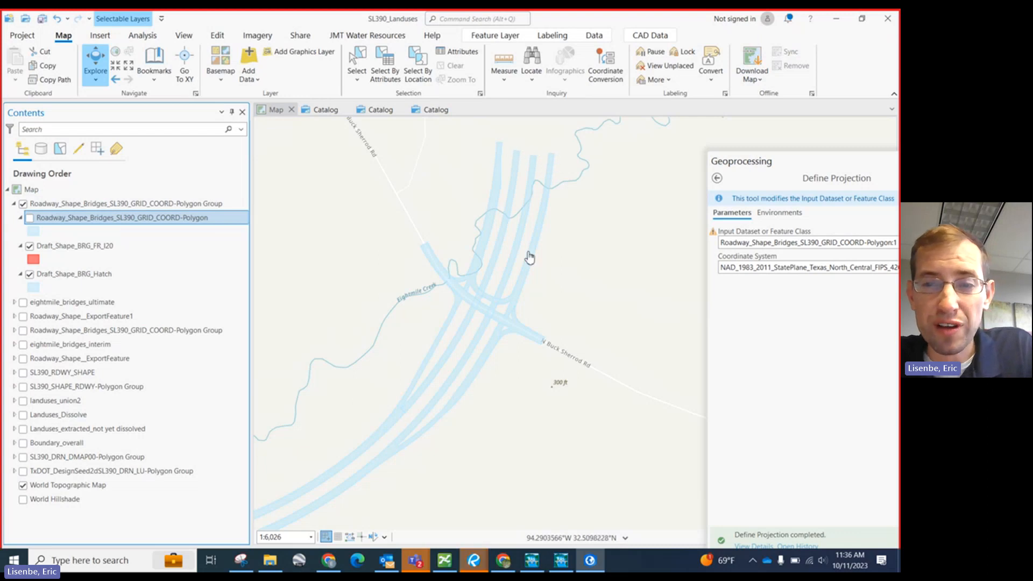
{"action": "scroll", "coordinate": [527, 289], "scroll_direction": "up", "scroll_amount": 2}
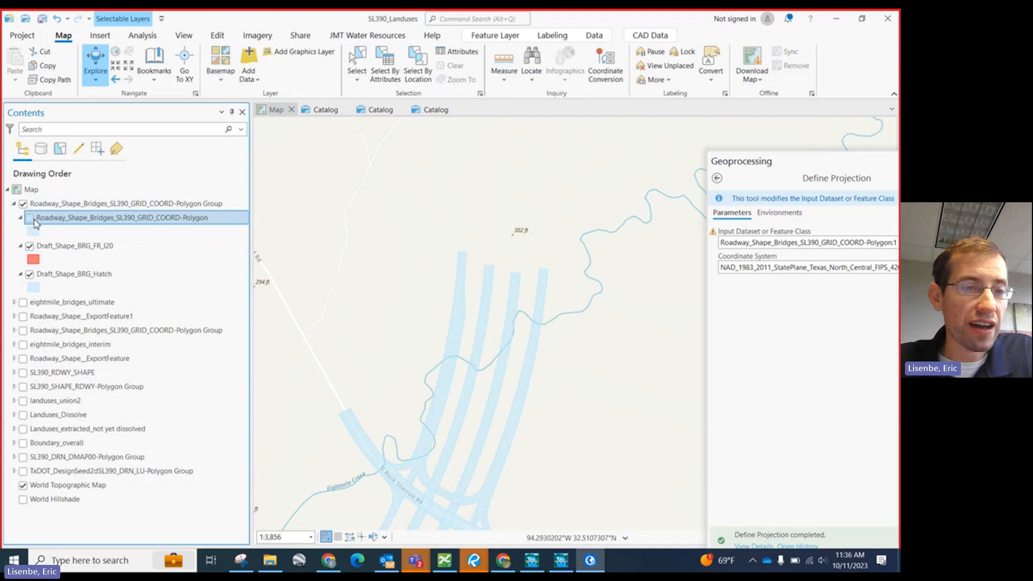
Hide the Draft_Shape_BRG_FR_I20 and Draft_Shape_BRG_Hatch layers, and show only the Roadway_Shape_Bridges_SL390_GRID_COORD-Polygon layer in the group.
{"action": "left_click", "coordinate": [30, 246]}
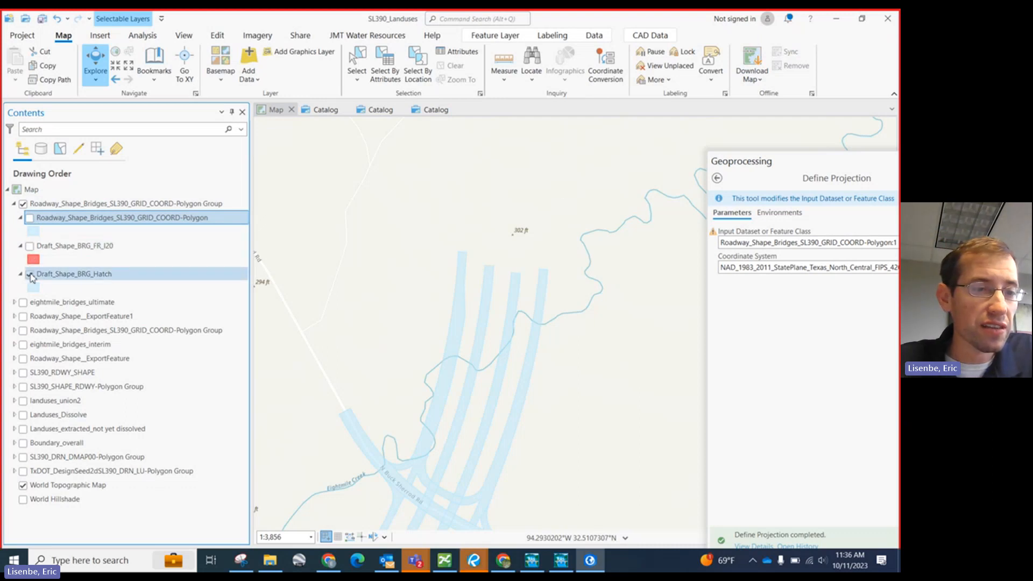
{"action": "left_click", "coordinate": [30, 276]}
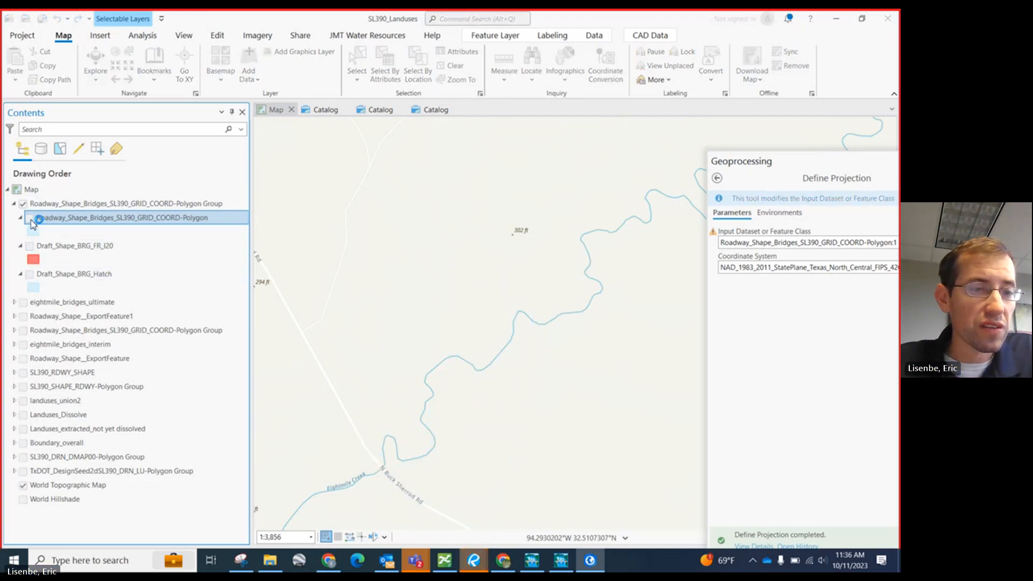
{"action": "left_click", "coordinate": [29, 217]}
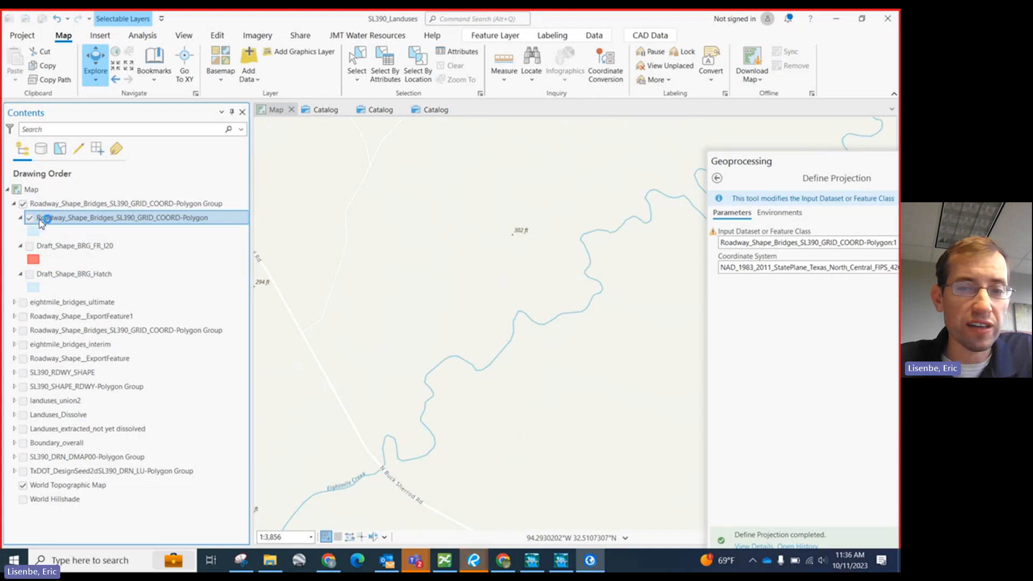
{"action": "scroll", "coordinate": [449, 234], "scroll_direction": "down", "scroll_amount": 5}
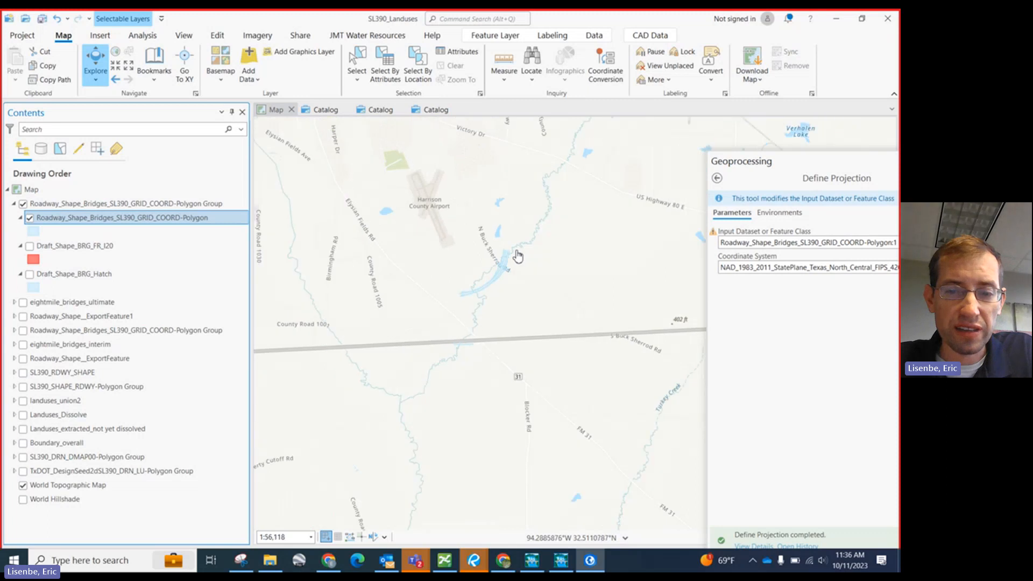
{"action": "scroll", "coordinate": [428, 398], "scroll_direction": "up", "scroll_amount": 2}
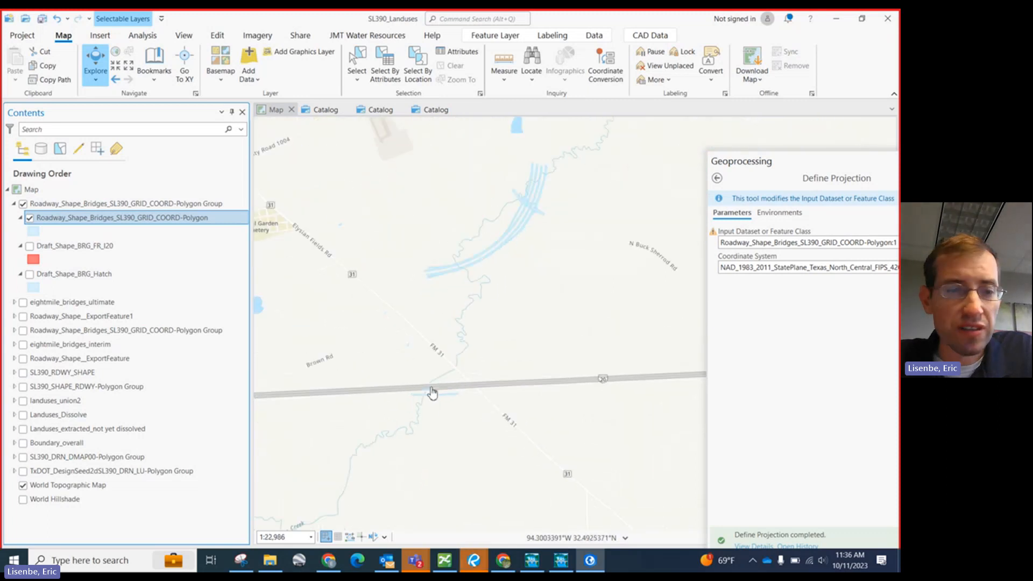
Search the commands for "feature class to shape" and open the Feature Class To Shapefile conversion tool.
{"action": "right_click", "coordinate": [128, 223]}
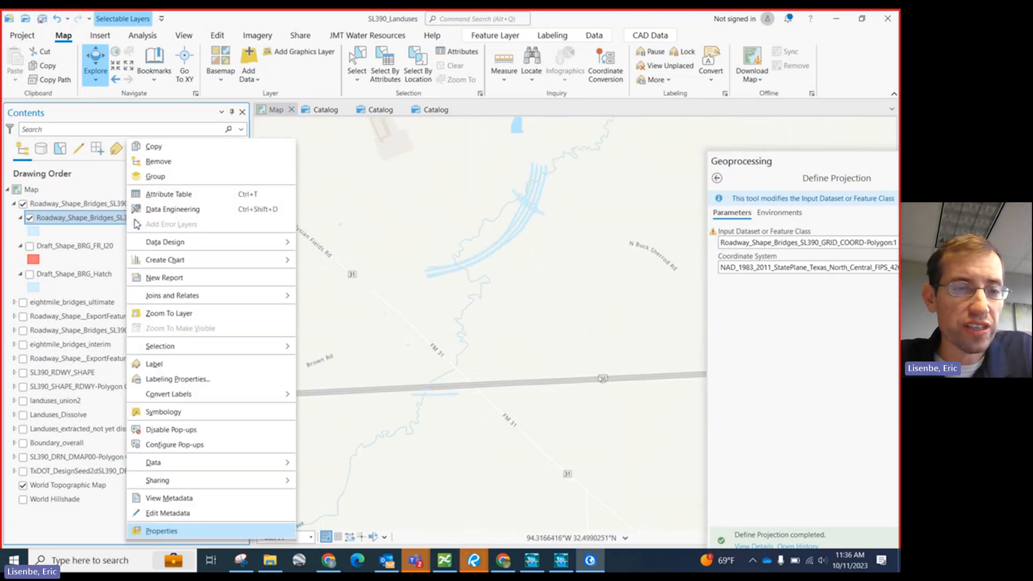
{"action": "left_click", "coordinate": [477, 18]}
{"action": "left_click", "coordinate": [477, 19]}
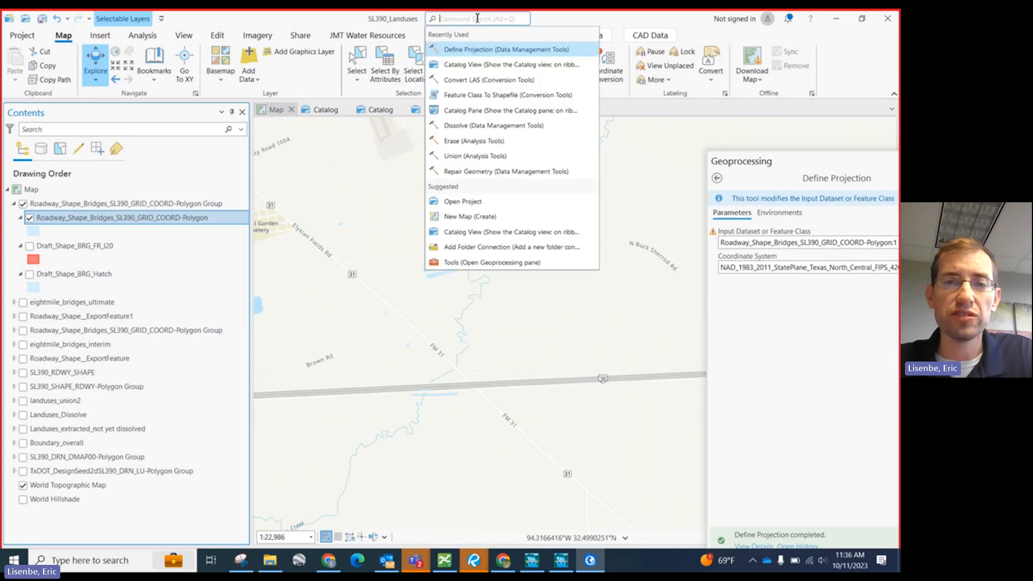
{"action": "type", "text": "feature clas"}
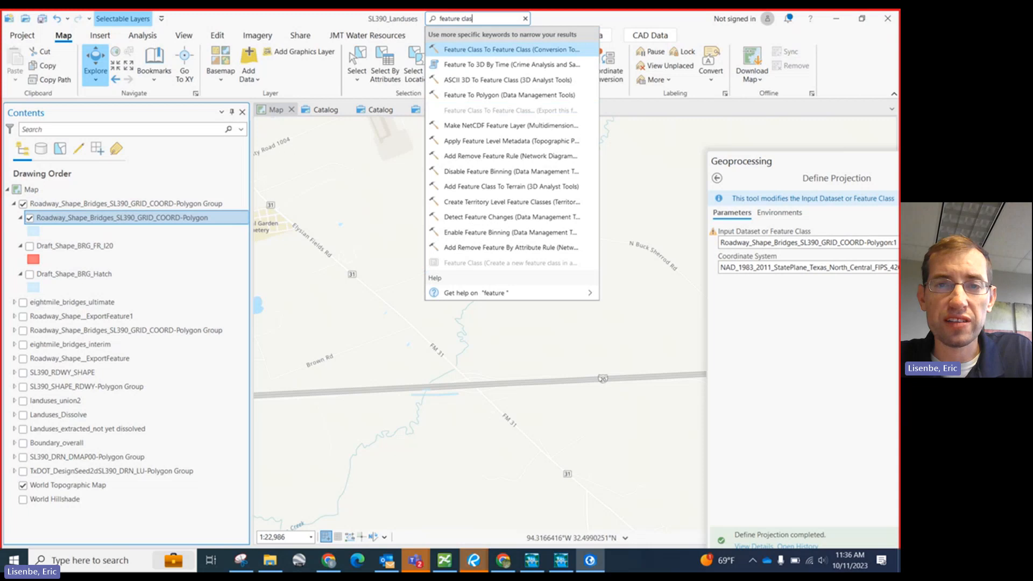
{"action": "type", "text": "s to shape"}
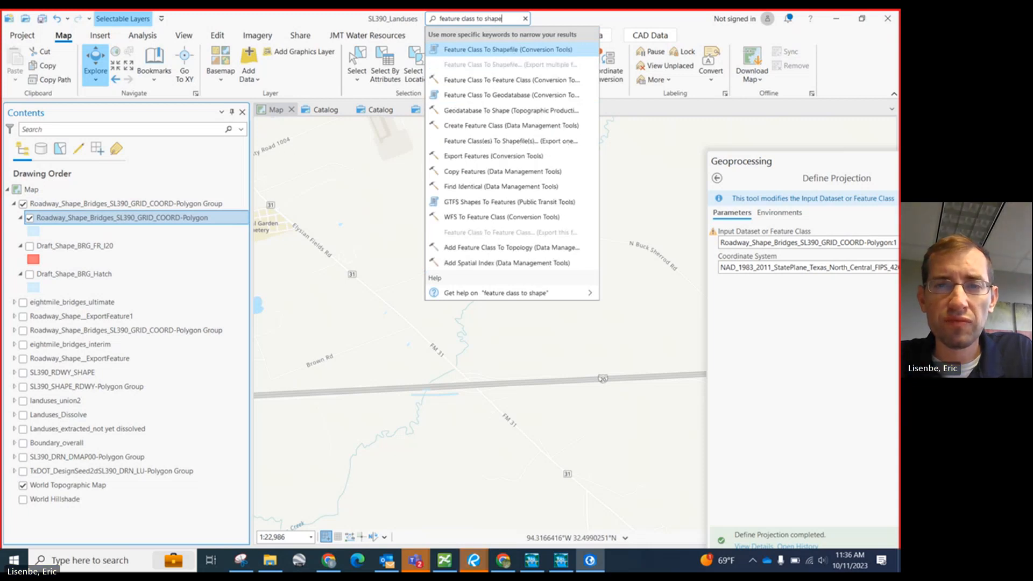
{"action": "left_click", "coordinate": [466, 51]}
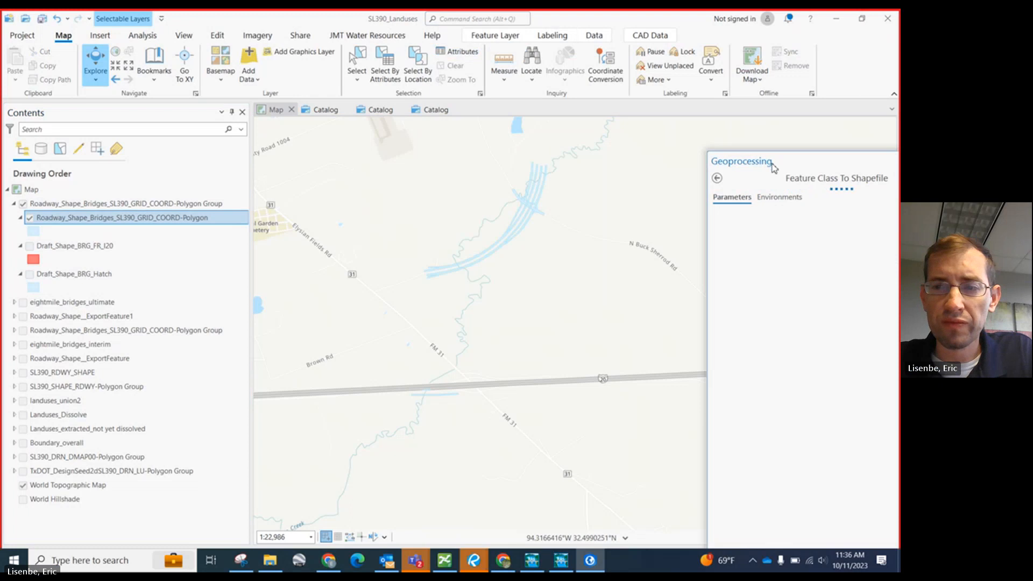
Move the Geoprocessing pane into view and set Roadway_Shape_Bridges_SL390_GRID_COORD-Polygon:1 as the Input Features.
{"action": "left_click_drag", "start_coordinate": [783, 167], "coordinate": [504, 146]}
{"action": "left_click", "coordinate": [632, 207]}
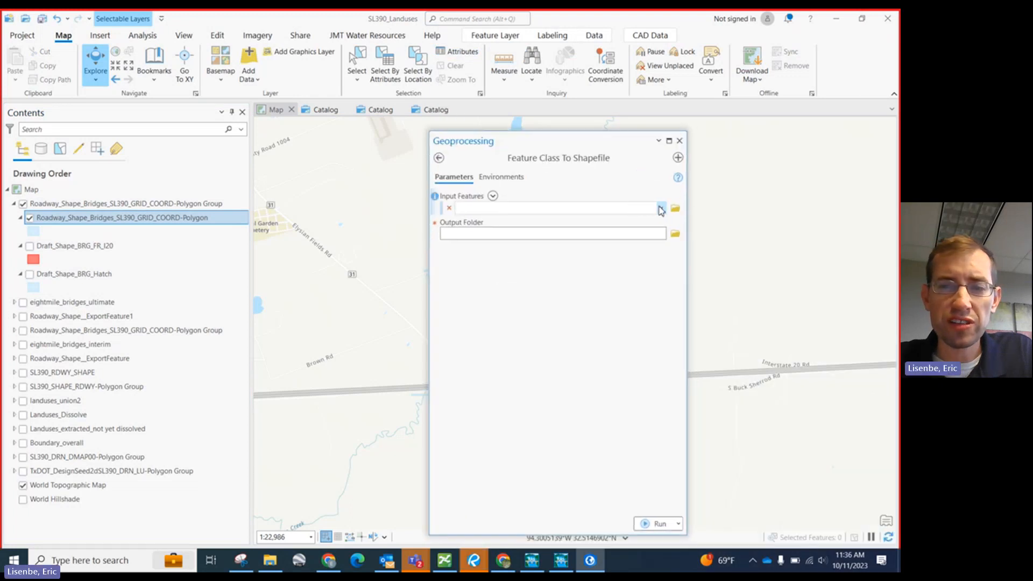
{"action": "left_click", "coordinate": [661, 209]}
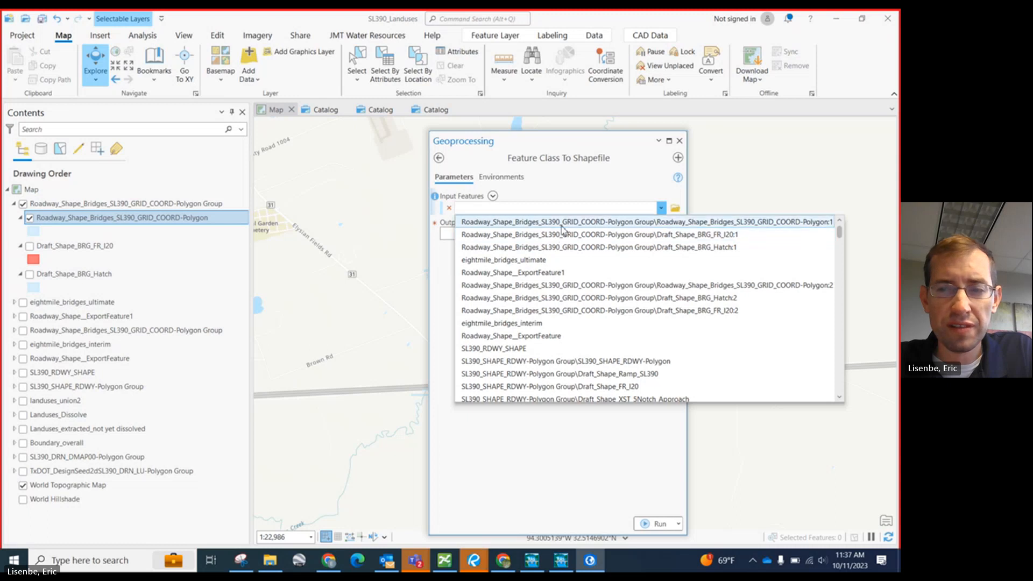
{"action": "left_click", "coordinate": [561, 225]}
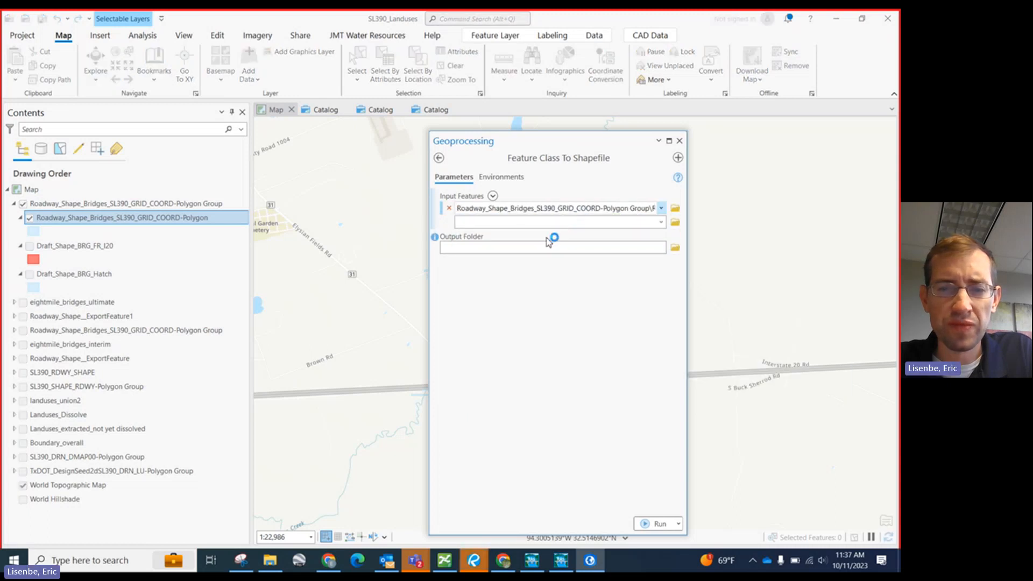
{"action": "left_click", "coordinate": [676, 248]}
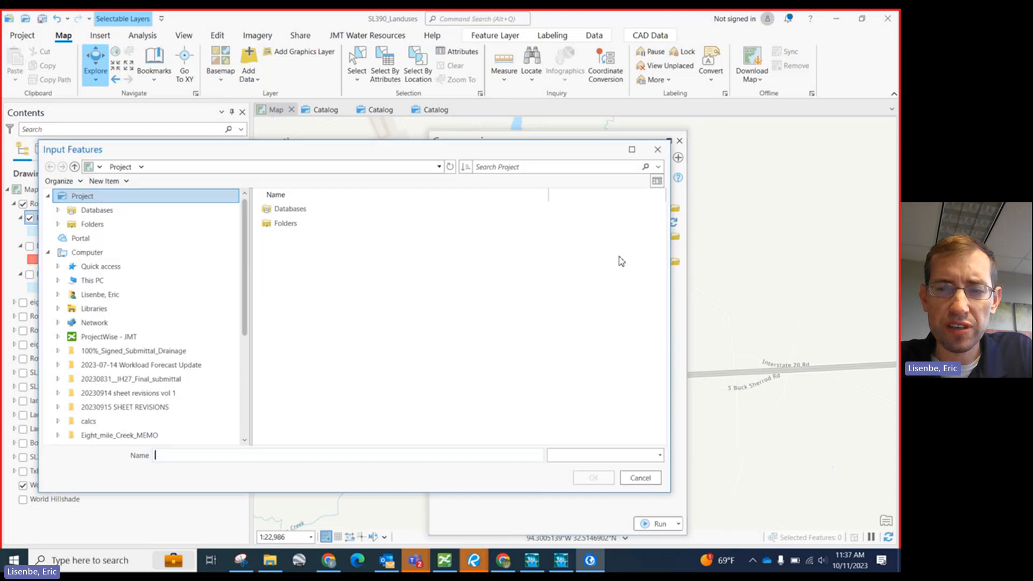
{"action": "double_click", "coordinate": [286, 223]}
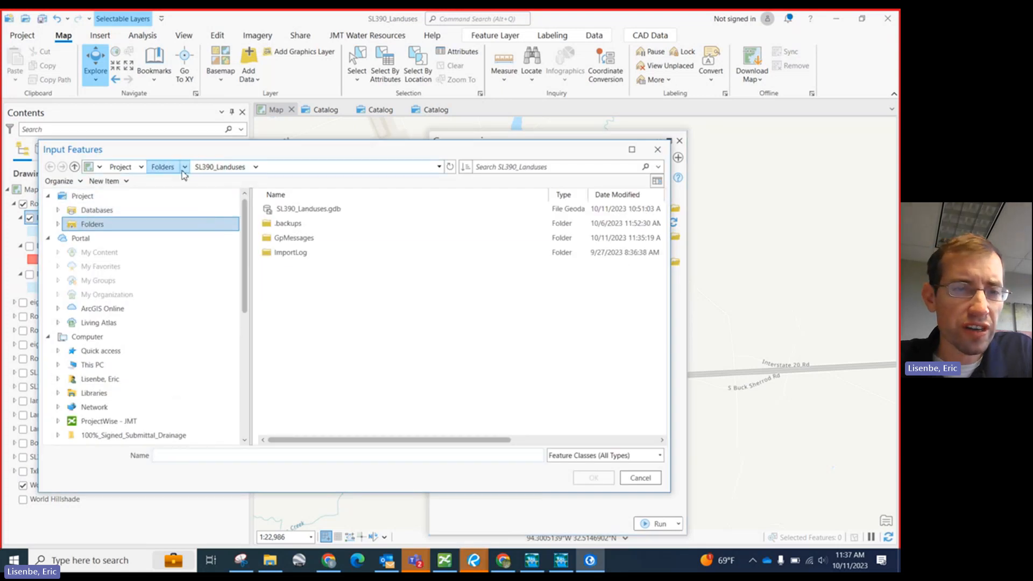
{"action": "left_click", "coordinate": [162, 167]}
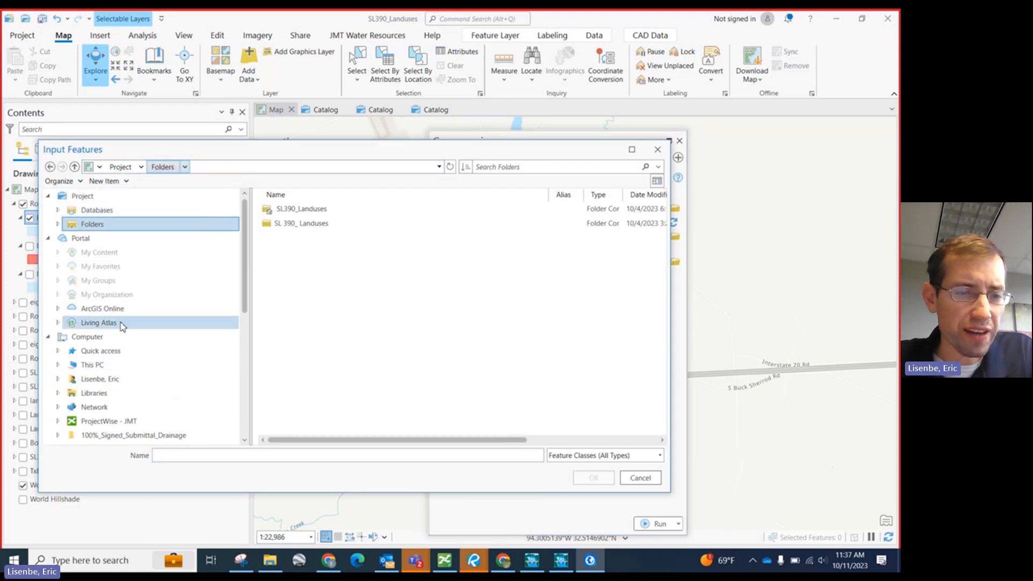
{"action": "scroll", "coordinate": [123, 326], "scroll_direction": "down", "scroll_amount": 10}
{"action": "scroll", "coordinate": [119, 355], "scroll_direction": "up", "scroll_amount": 10}
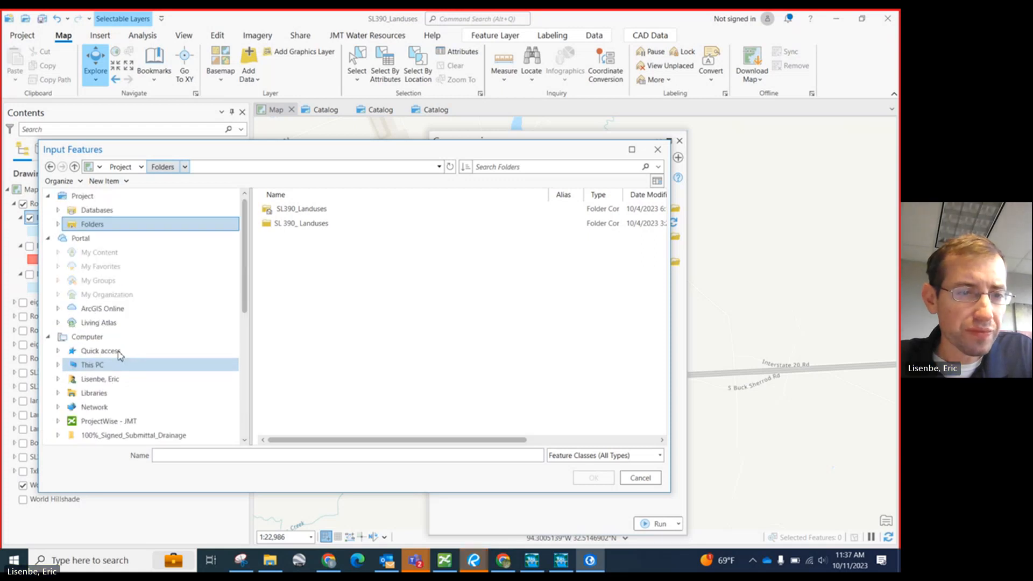
{"action": "left_click", "coordinate": [57, 224]}
{"action": "scroll", "coordinate": [84, 354], "scroll_direction": "down", "scroll_amount": 10}
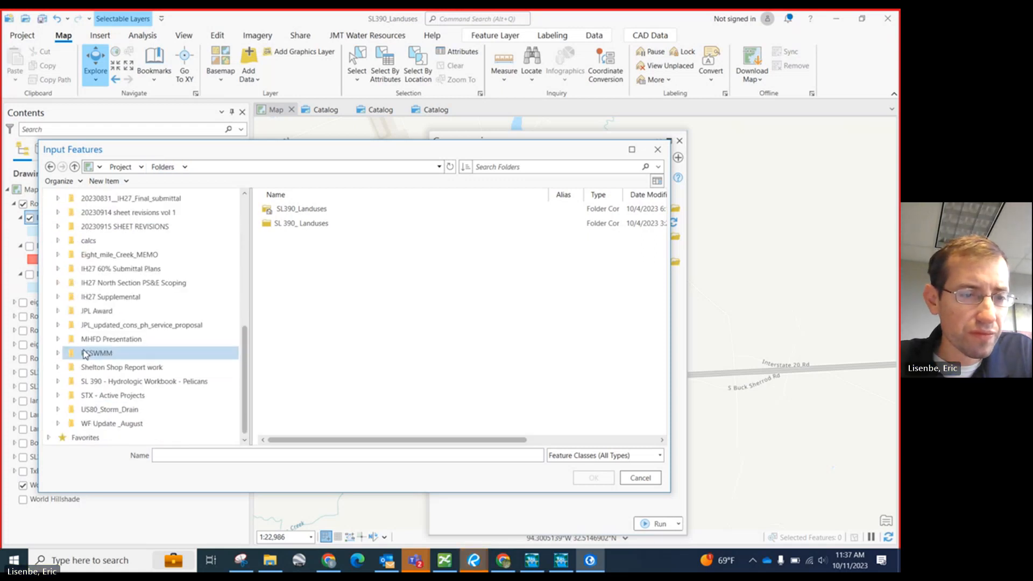
{"action": "scroll", "coordinate": [84, 354], "scroll_direction": "up", "scroll_amount": 5}
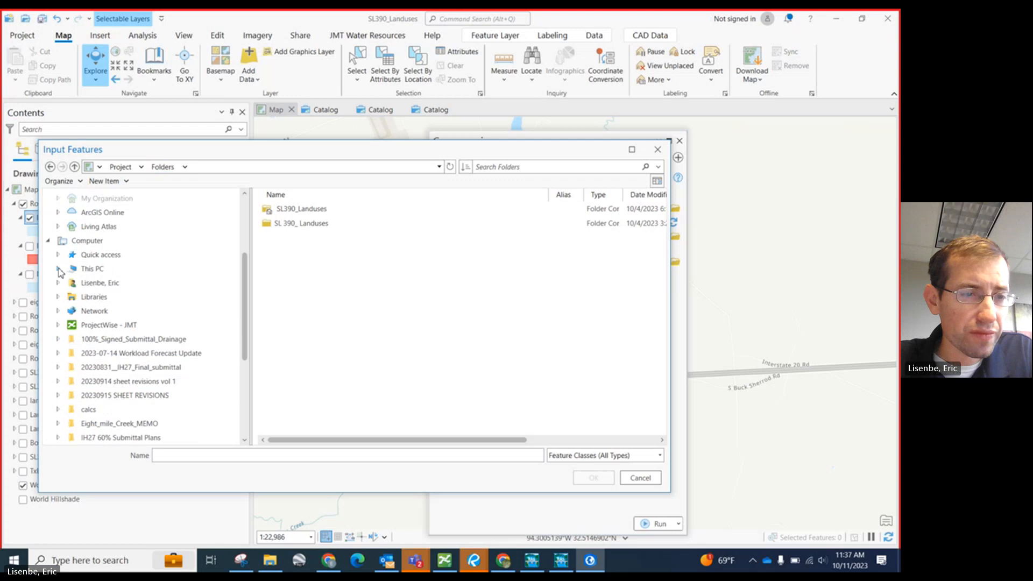
{"action": "left_click", "coordinate": [59, 269]}
{"action": "scroll", "coordinate": [124, 353], "scroll_direction": "down", "scroll_amount": 2}
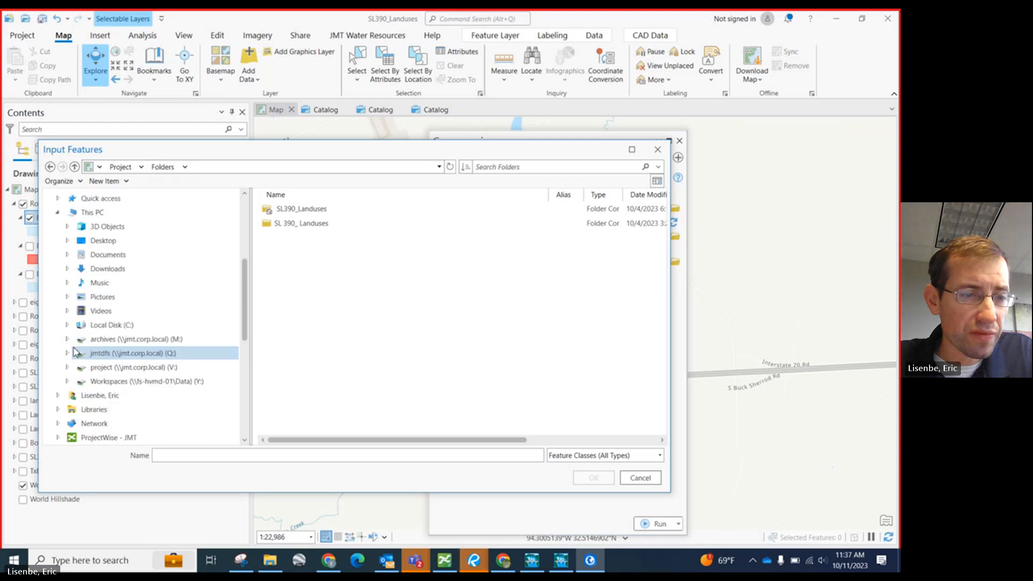
{"action": "left_click", "coordinate": [126, 354]}
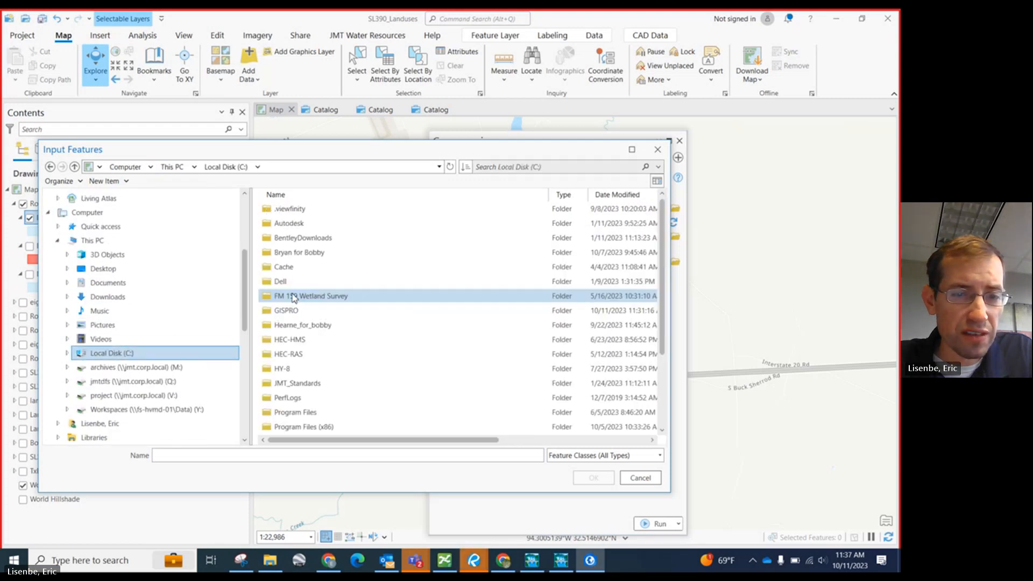
{"action": "left_click", "coordinate": [302, 326]}
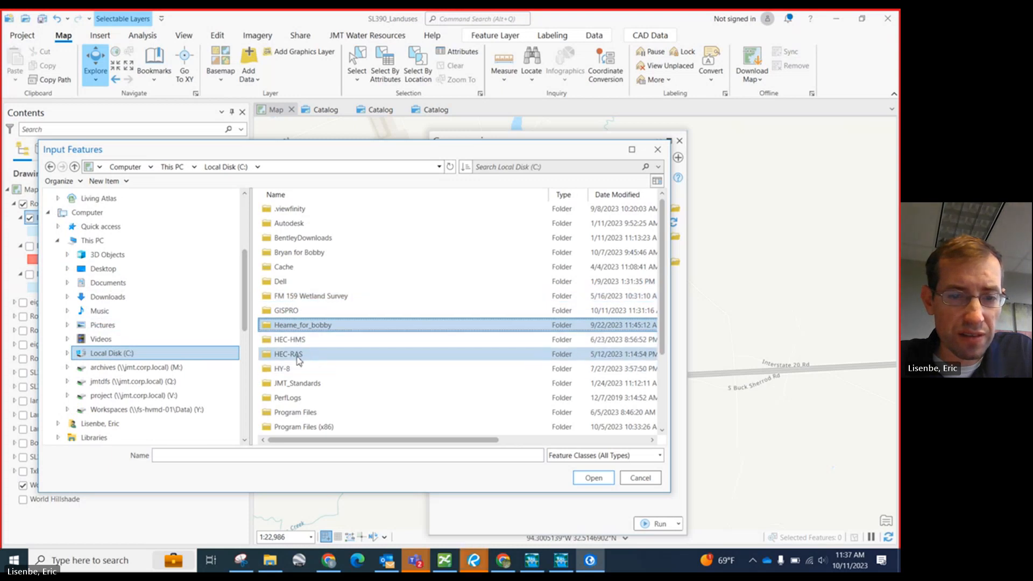
{"action": "double_click", "coordinate": [298, 356]}
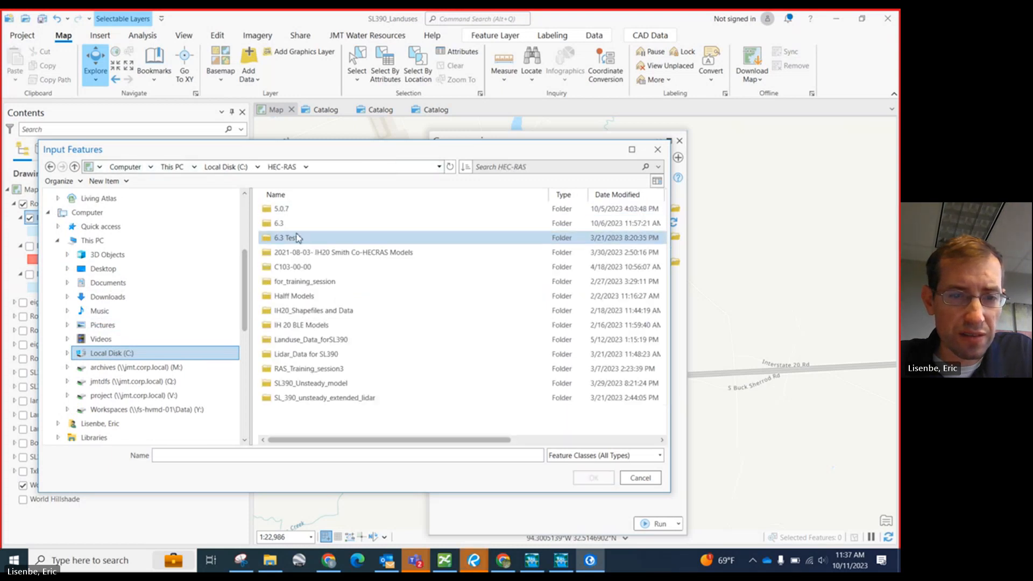
{"action": "double_click", "coordinate": [280, 223]}
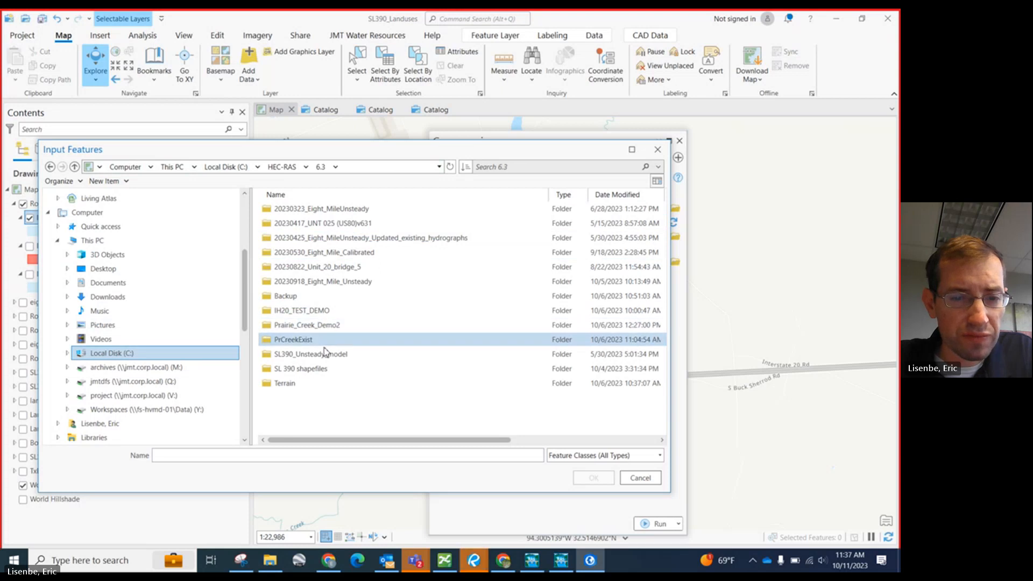
{"action": "double_click", "coordinate": [315, 369]}
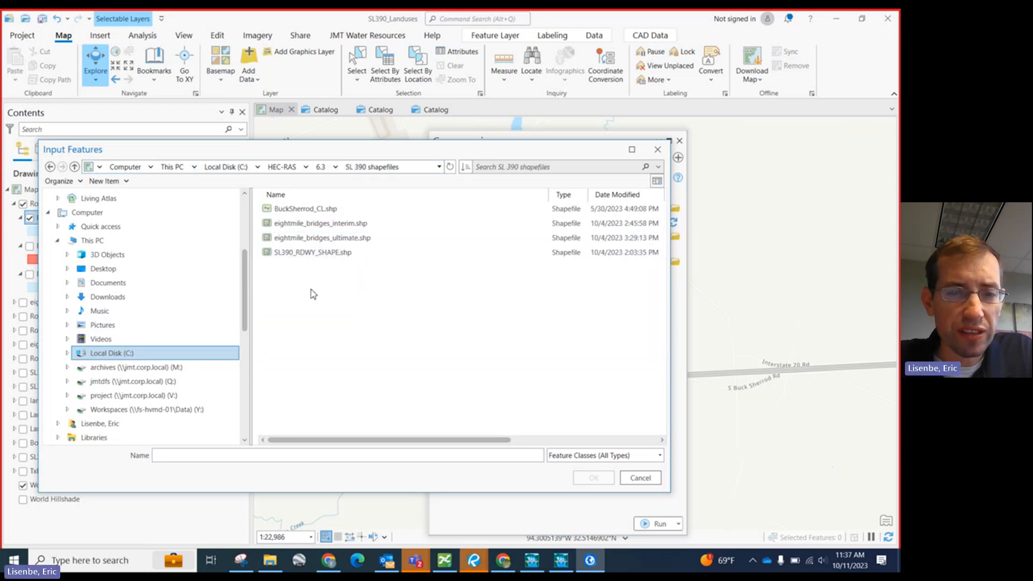
{"action": "left_click", "coordinate": [315, 238]}
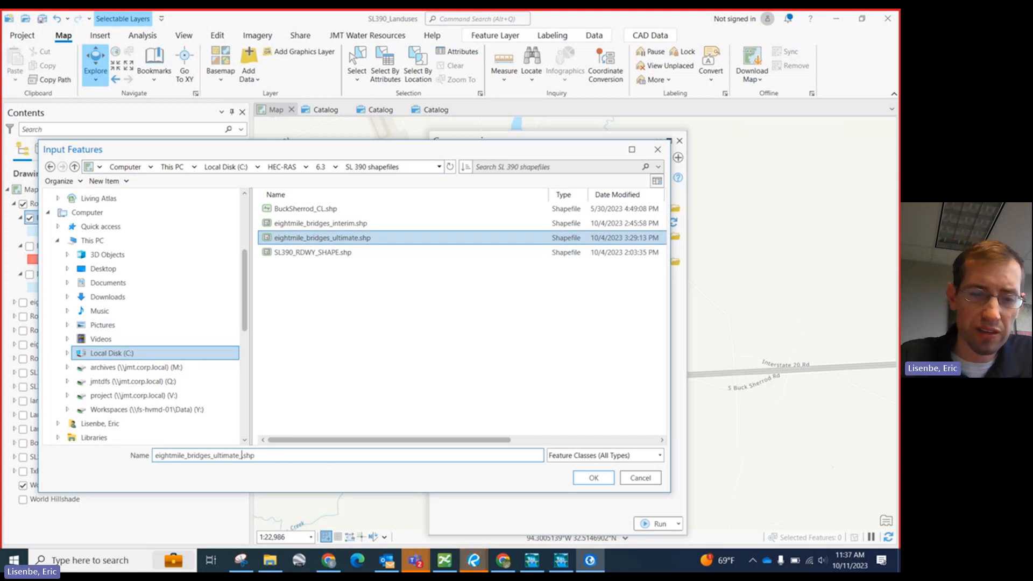
{"action": "type", "text": "update"}
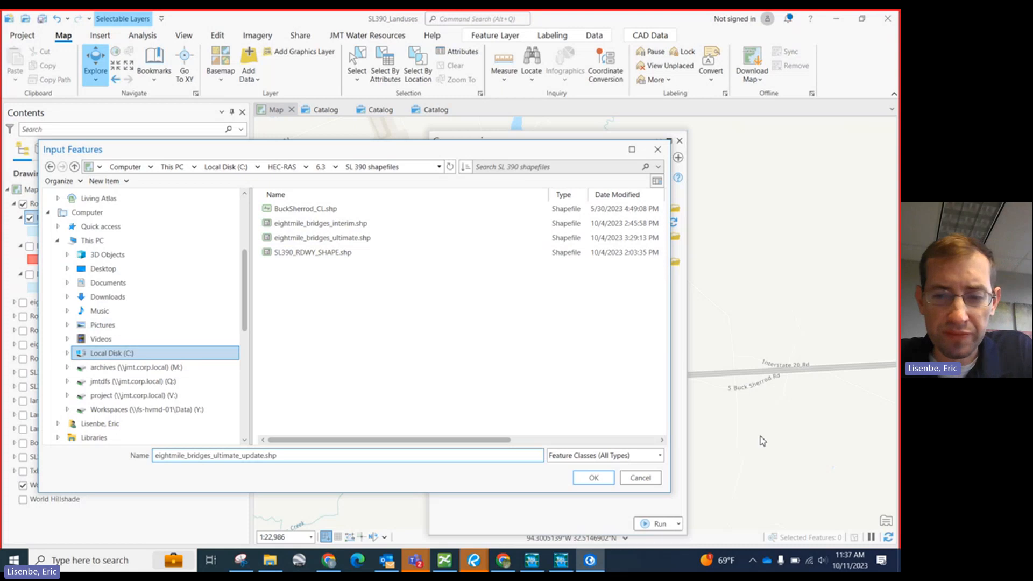
{"action": "left_click", "coordinate": [604, 478]}
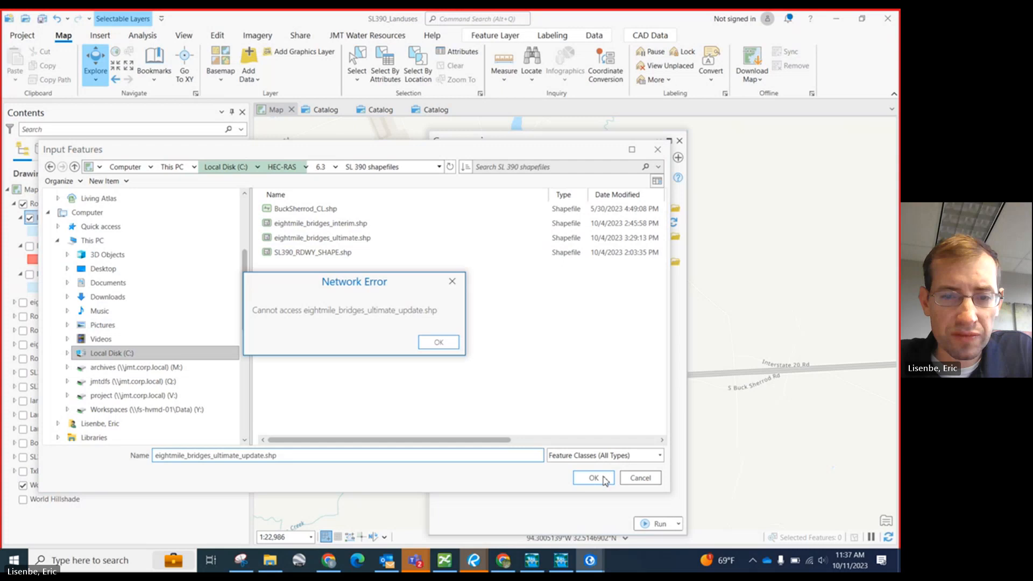
{"action": "left_click", "coordinate": [437, 343]}
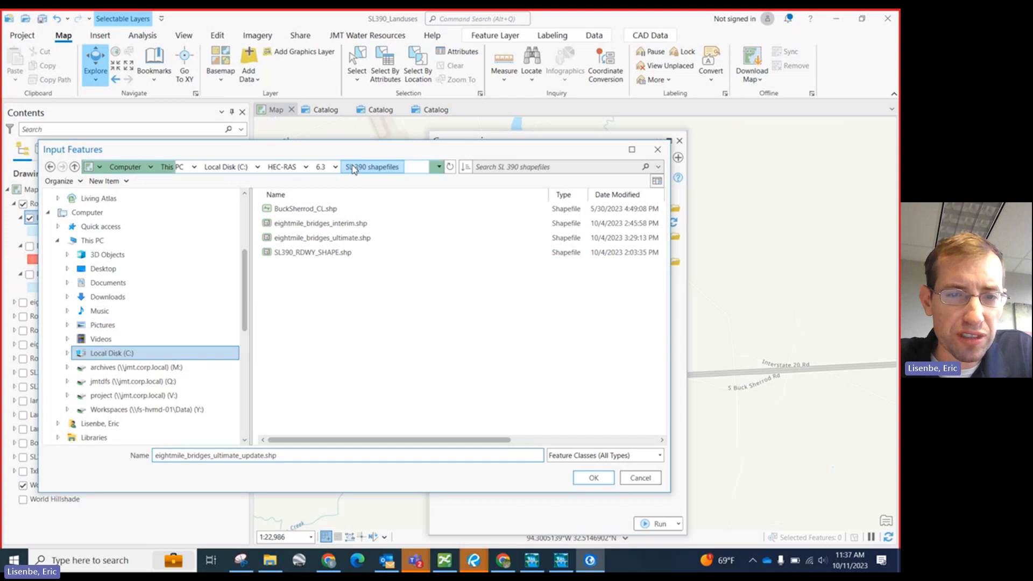
{"action": "left_click", "coordinate": [321, 167]}
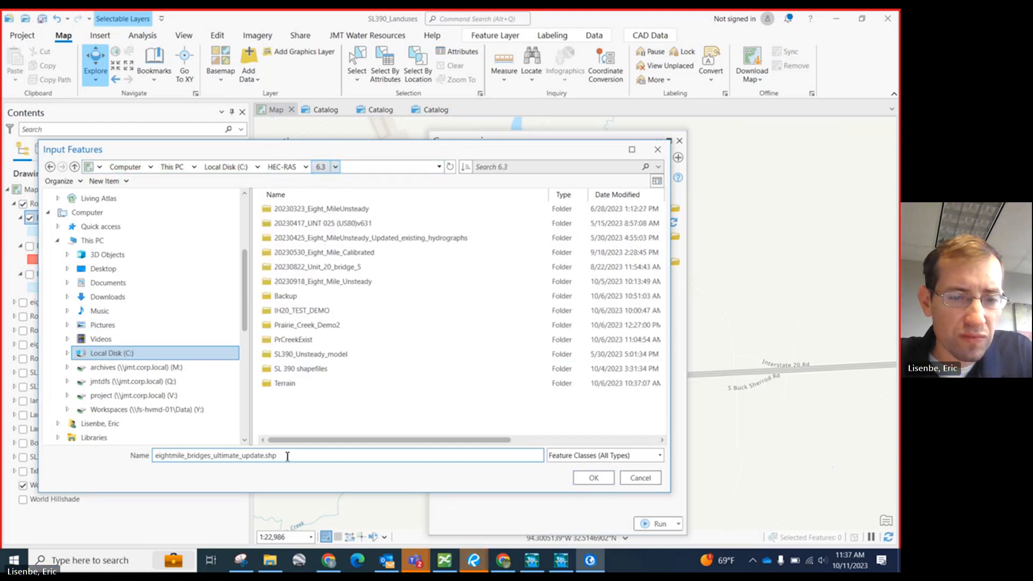
{"action": "left_click", "coordinate": [307, 383]}
{"action": "left_click", "coordinate": [305, 369]}
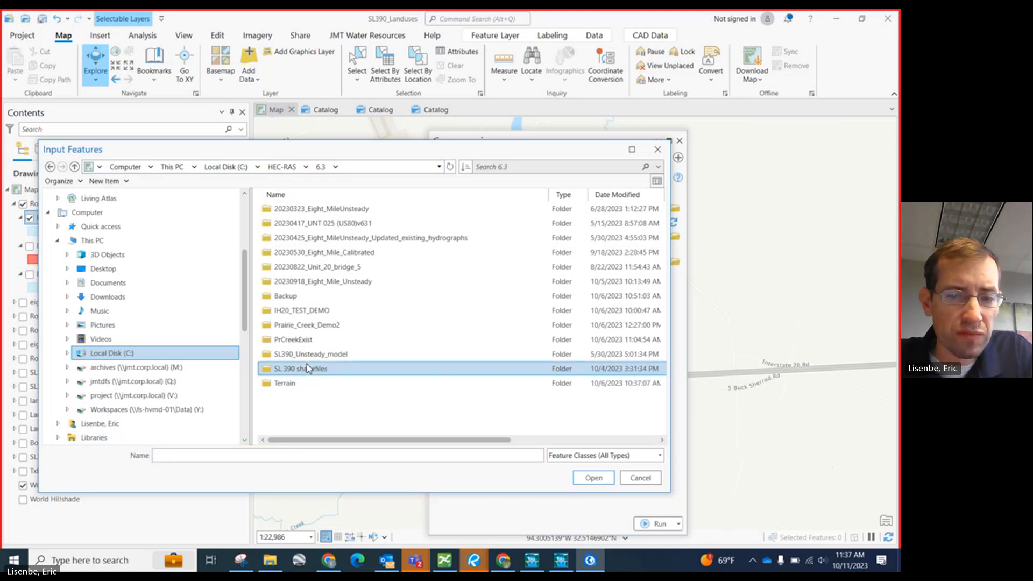
{"action": "double_click", "coordinate": [332, 370]}
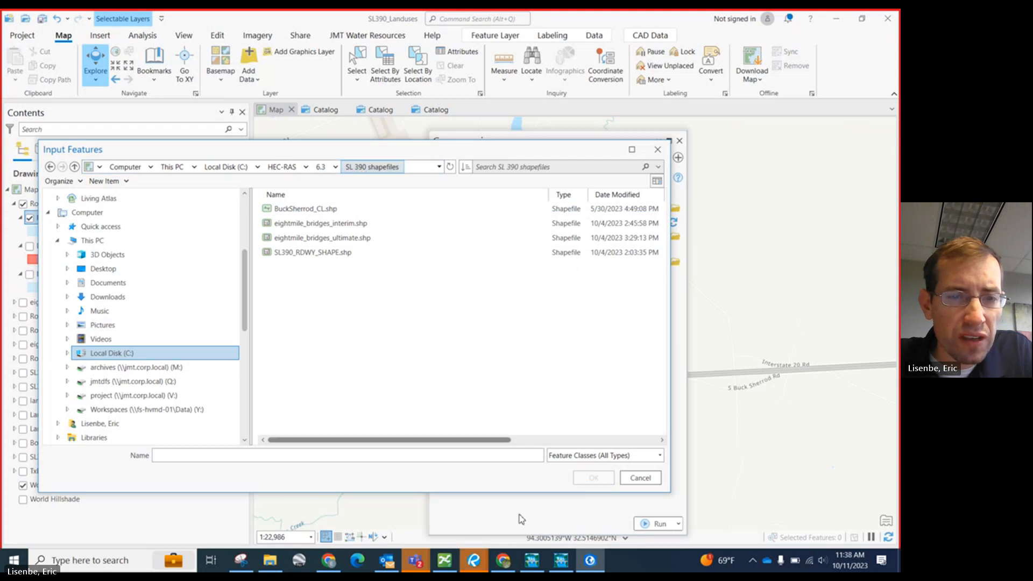
{"action": "left_click", "coordinate": [636, 479]}
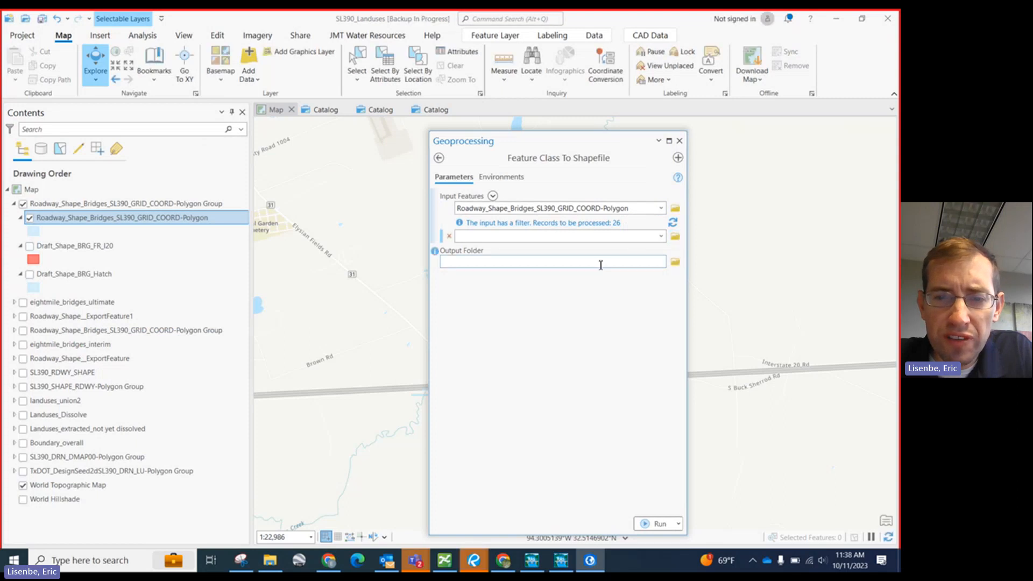
Browse for the Output Folder under This PC to the 6.3 folder inside HEC-RAS on Local Disk (C:).
{"action": "left_click", "coordinate": [675, 262]}
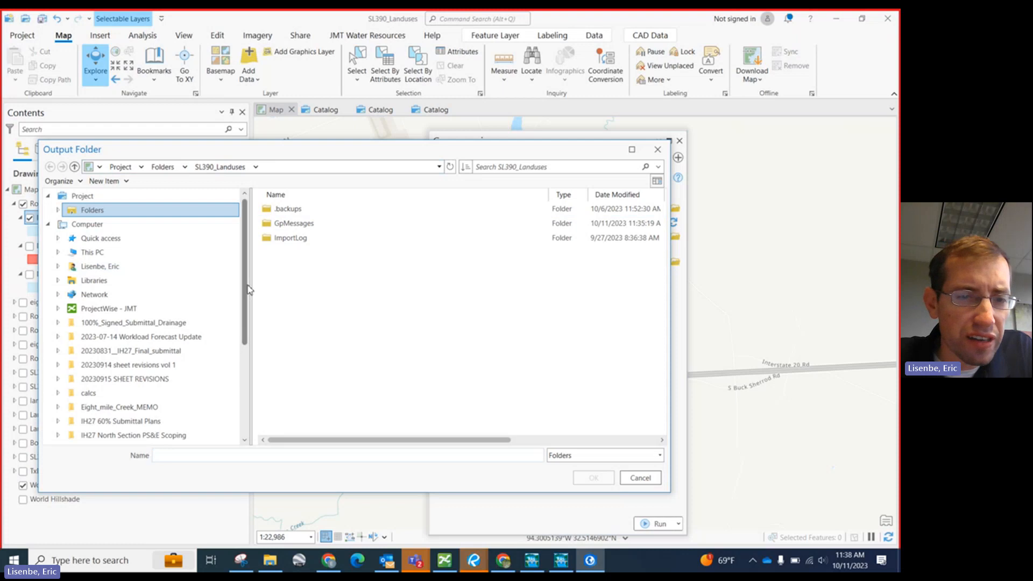
{"action": "left_click", "coordinate": [58, 252]}
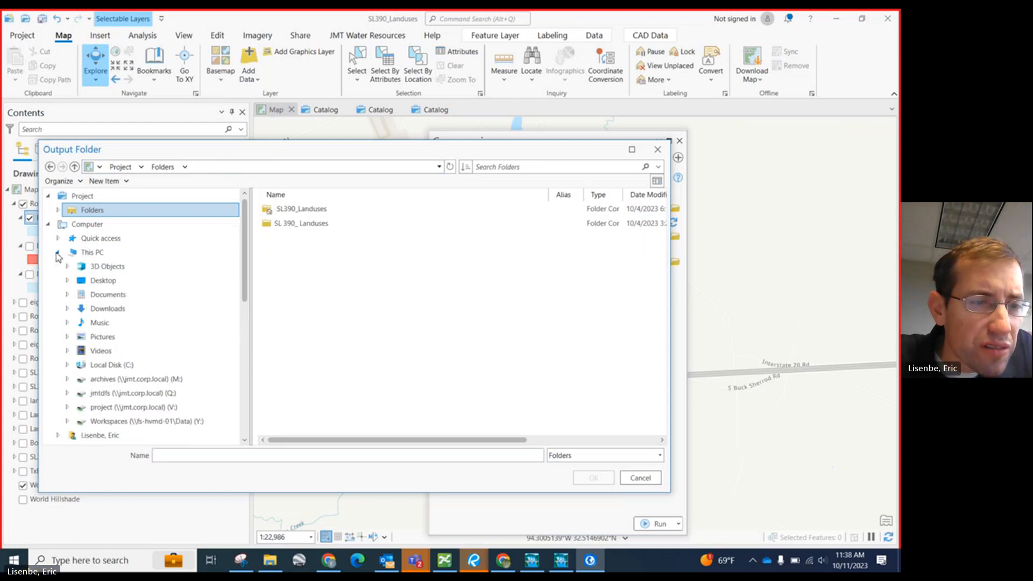
{"action": "left_click", "coordinate": [67, 365]}
{"action": "scroll", "coordinate": [134, 420], "scroll_direction": "down", "scroll_amount": 2}
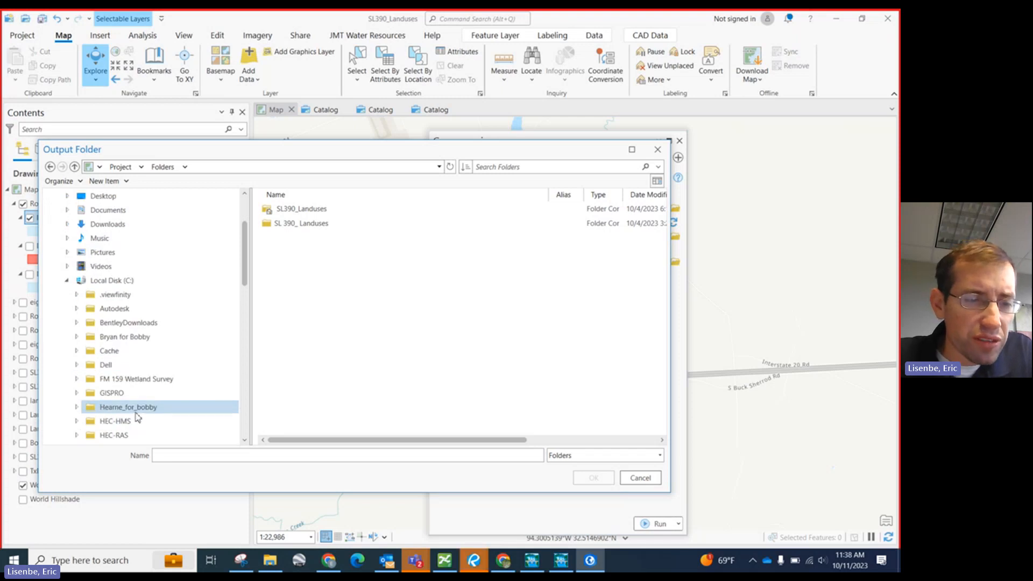
{"action": "scroll", "coordinate": [137, 418], "scroll_direction": "down", "scroll_amount": 1}
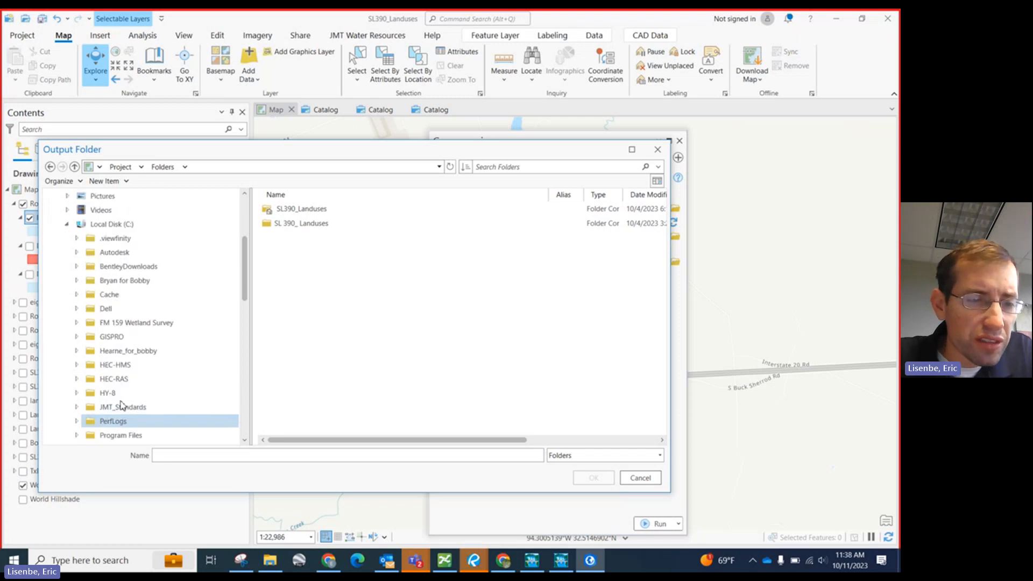
{"action": "left_click", "coordinate": [76, 379]}
{"action": "scroll", "coordinate": [118, 380], "scroll_direction": "down", "scroll_amount": 1}
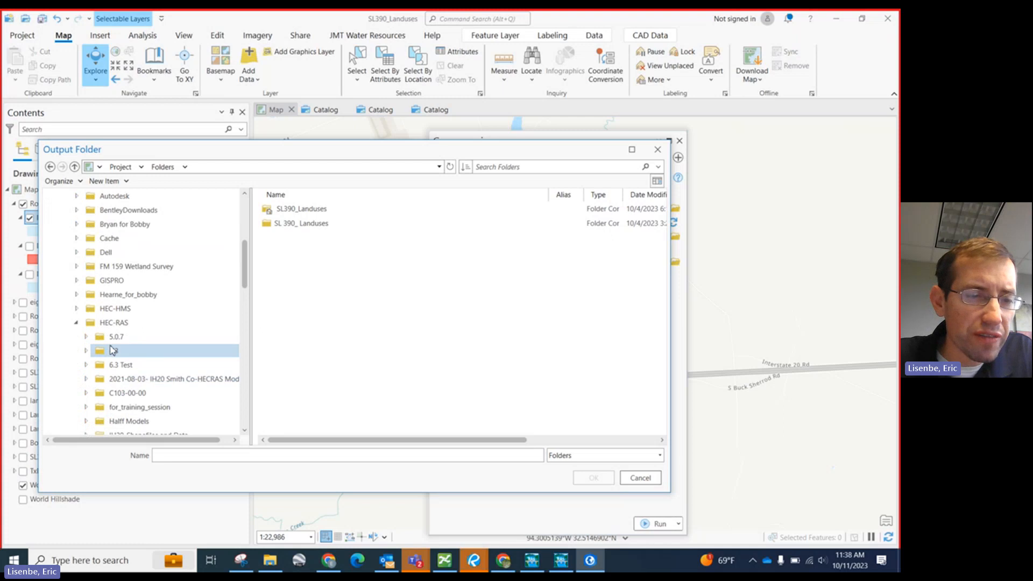
{"action": "left_click", "coordinate": [86, 351]}
{"action": "scroll", "coordinate": [161, 387], "scroll_direction": "down", "scroll_amount": 1}
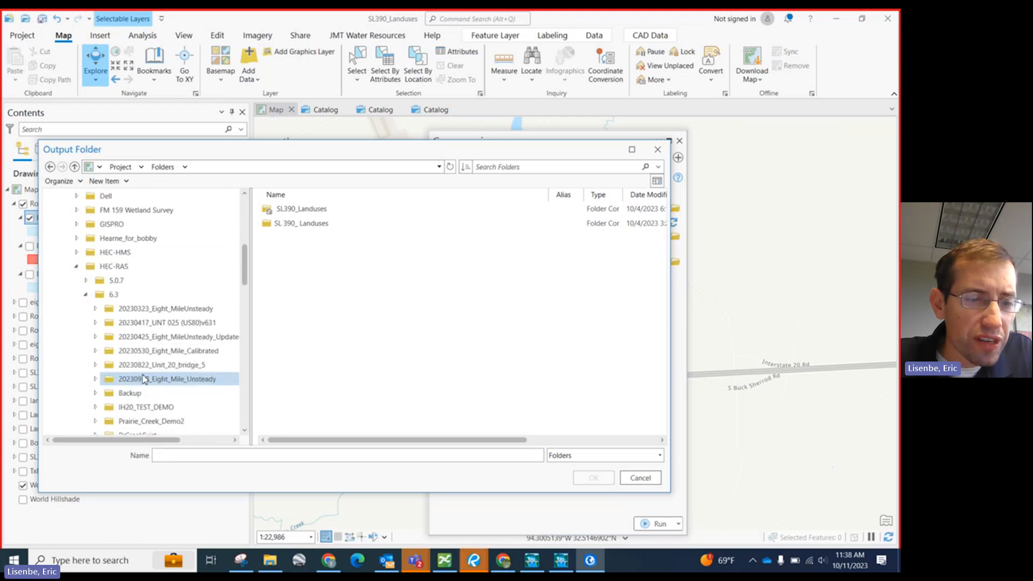
{"action": "scroll", "coordinate": [167, 392], "scroll_direction": "down", "scroll_amount": 2}
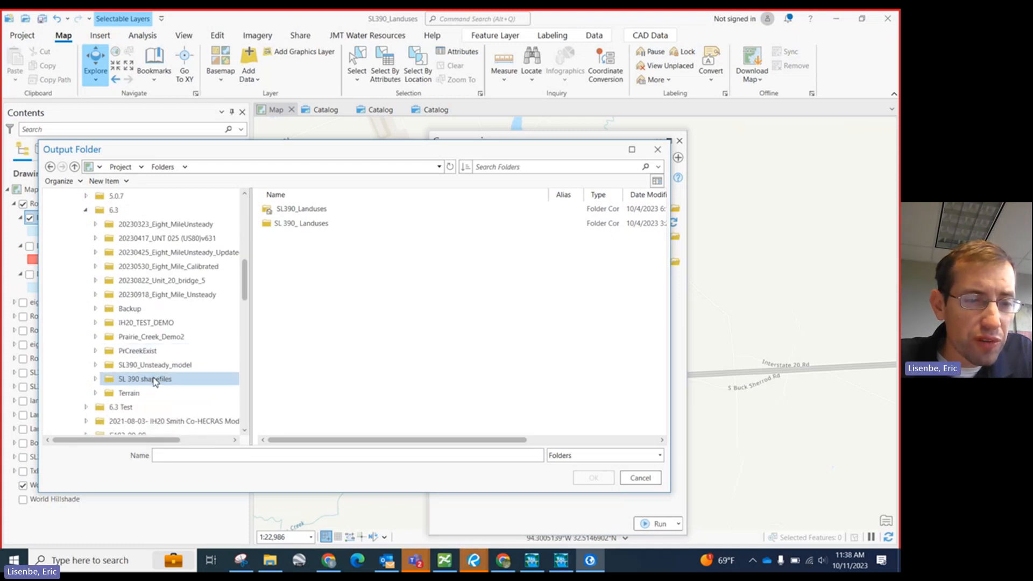
Set the SL 390 shapefiles folder in 6.3 as the Output Folder and run the Feature Class To Shapefile conversion.
{"action": "left_click", "coordinate": [155, 379]}
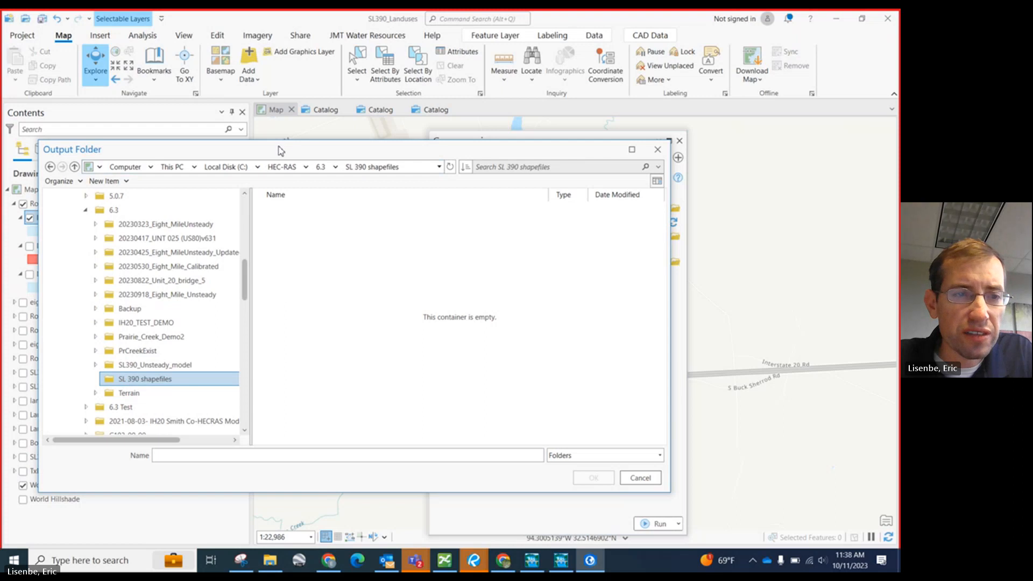
{"action": "left_click_drag", "start_coordinate": [280, 151], "coordinate": [280, 186]}
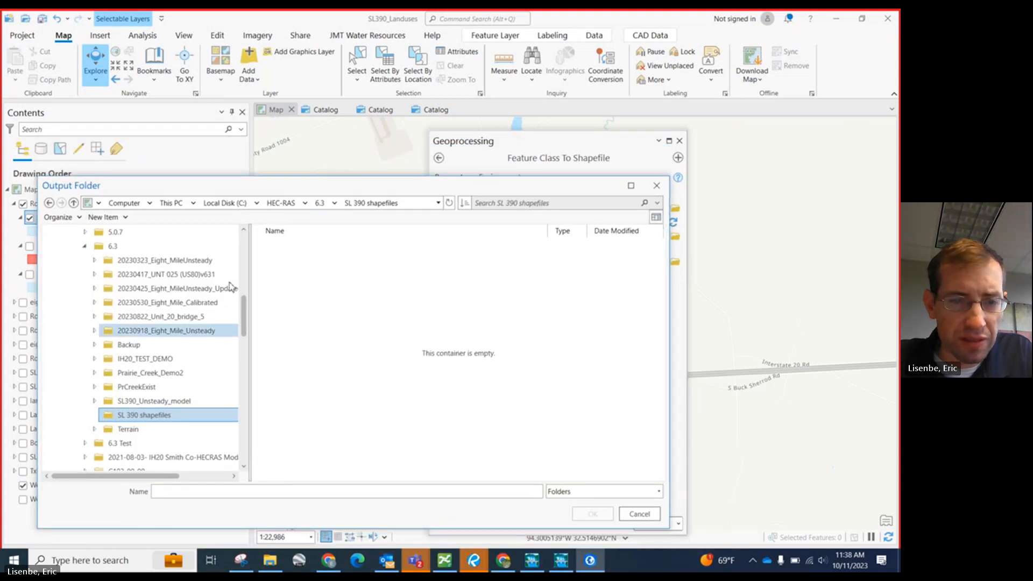
{"action": "left_click", "coordinate": [320, 202]}
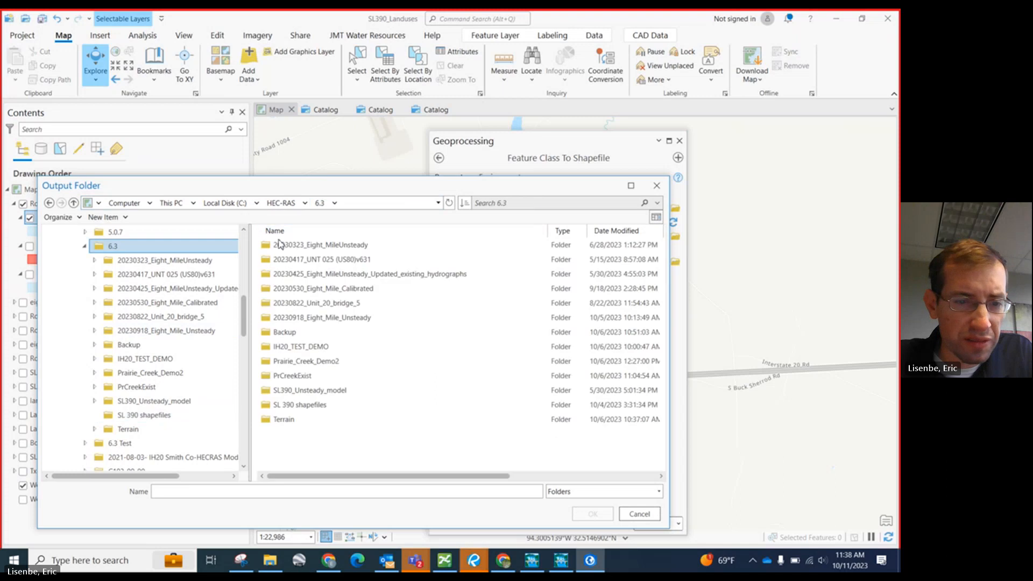
{"action": "left_click", "coordinate": [312, 406]}
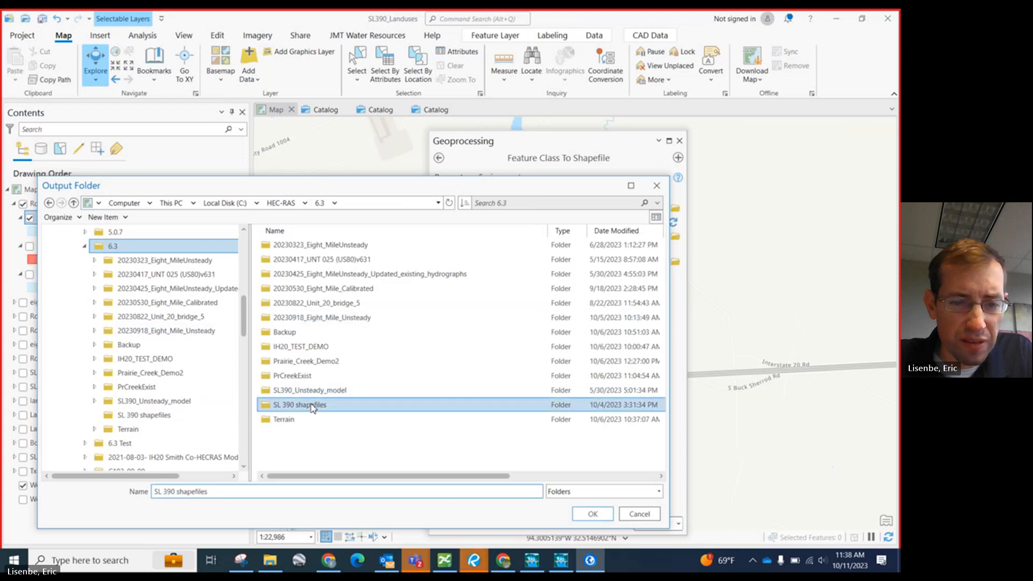
{"action": "left_click", "coordinate": [592, 514]}
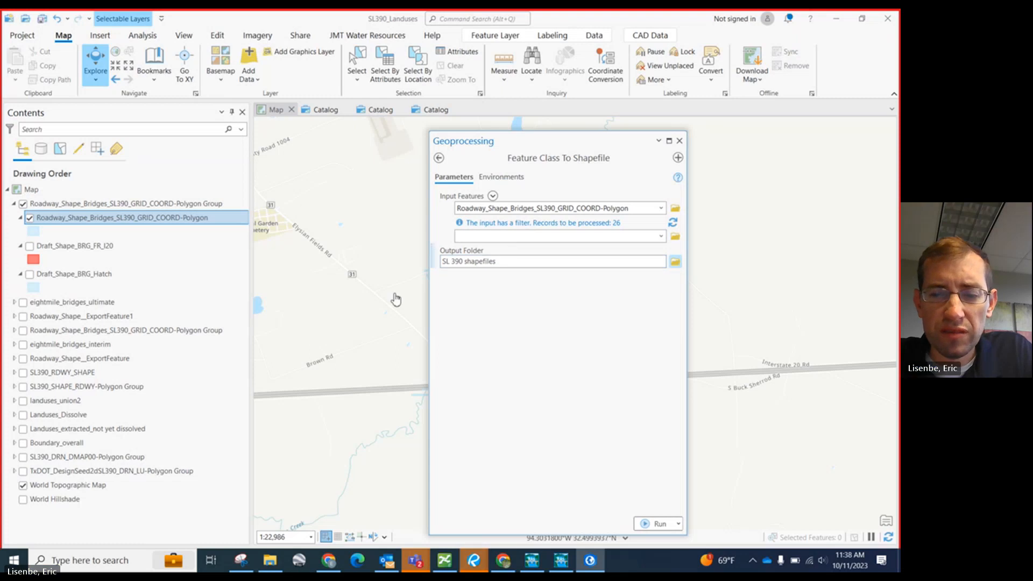
{"action": "left_click", "coordinate": [653, 523]}
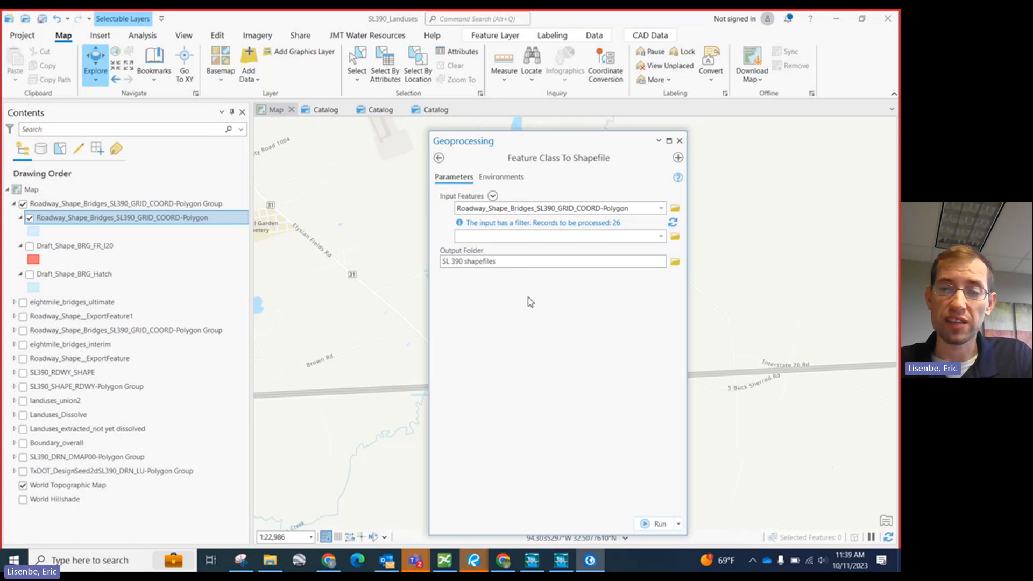
{"action": "left_click", "coordinate": [656, 525]}
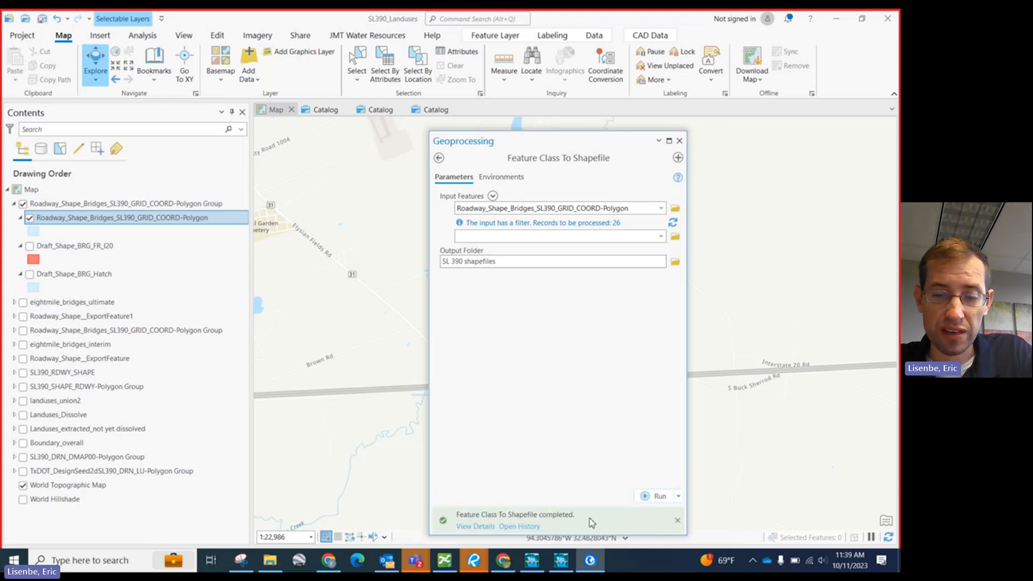
Switch to RAS Mapper and hide the eightmile_bridges_interim and eightmile_bridges_ultimate map layers.
{"action": "left_click", "coordinate": [561, 561]}
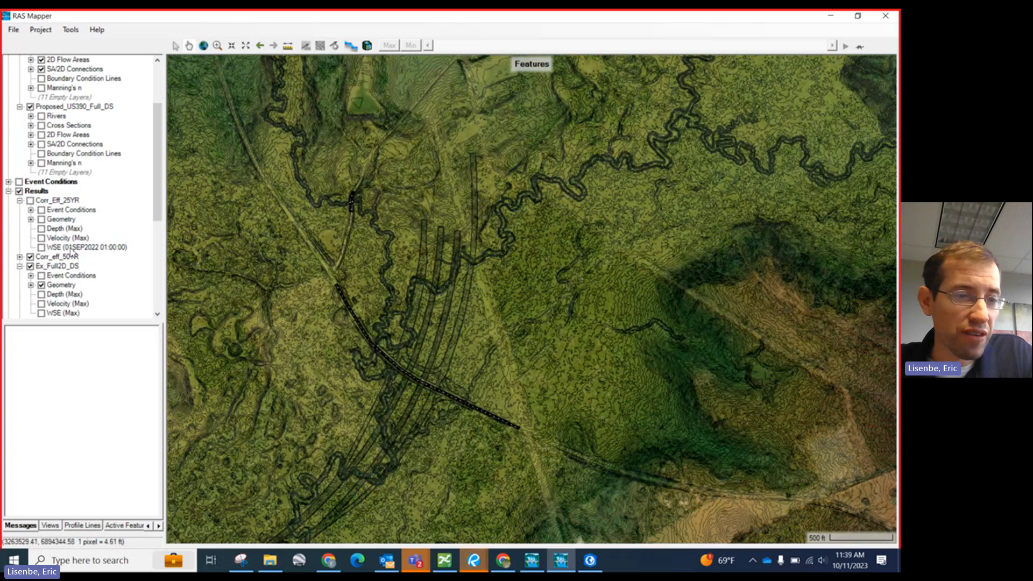
{"action": "scroll", "coordinate": [70, 263], "scroll_direction": "down", "scroll_amount": 6}
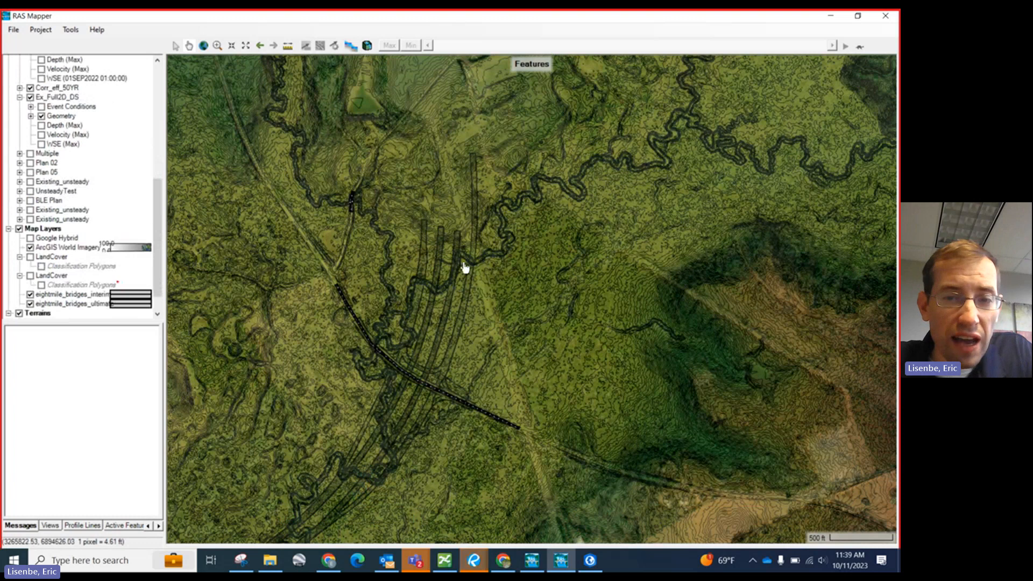
{"action": "scroll", "coordinate": [429, 346], "scroll_direction": "up", "scroll_amount": 1}
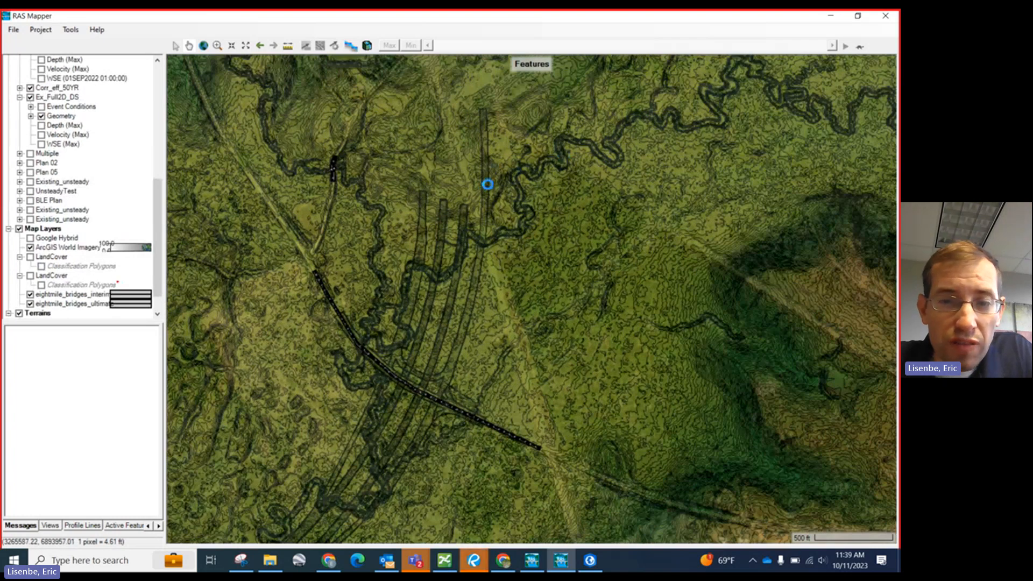
{"action": "left_click", "coordinate": [31, 295]}
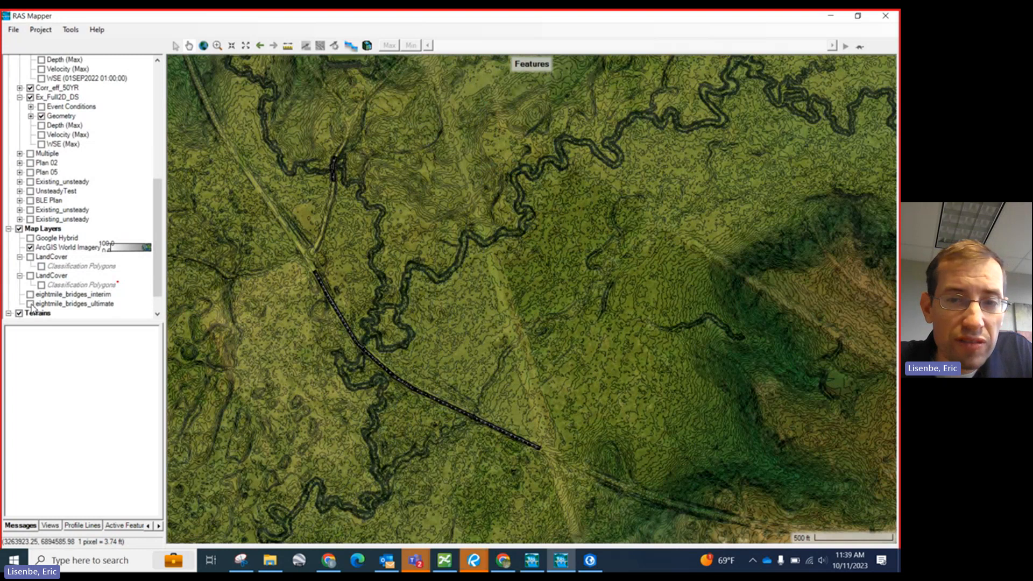
{"action": "left_click", "coordinate": [31, 304]}
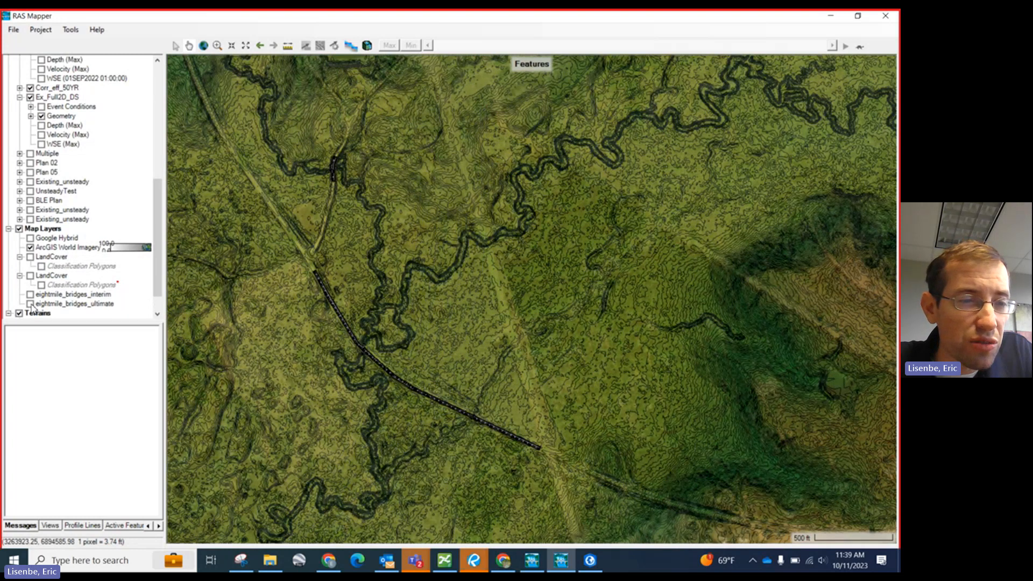
Add Roadway_Shape_Bridges_SL390_GRID_COORD-Polygon.shp from the SL 390 shapefiles folder as a reference layer under Map Layers.
{"action": "right_click", "coordinate": [48, 232]}
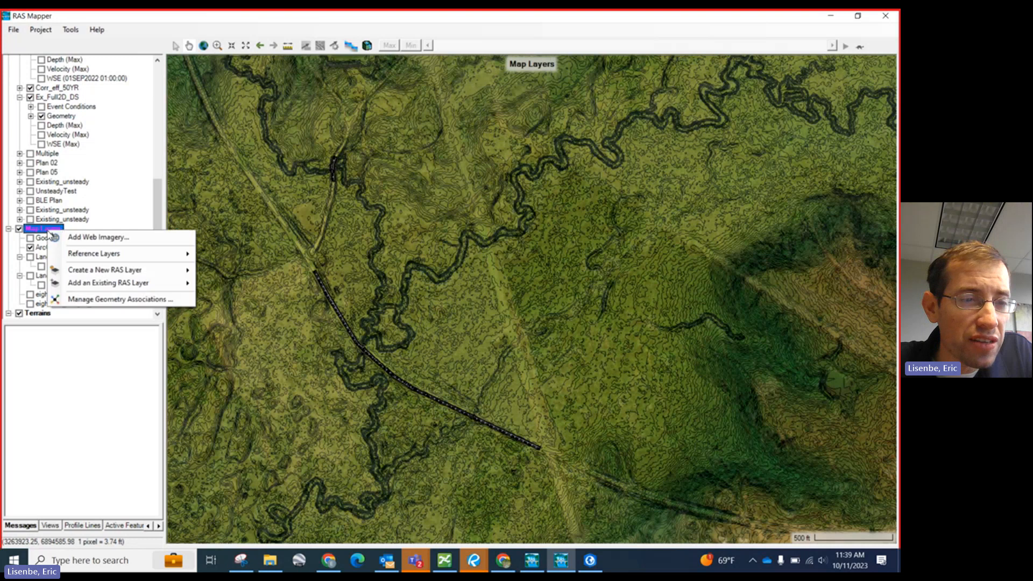
{"action": "mouse_move", "coordinate": [117, 257]}
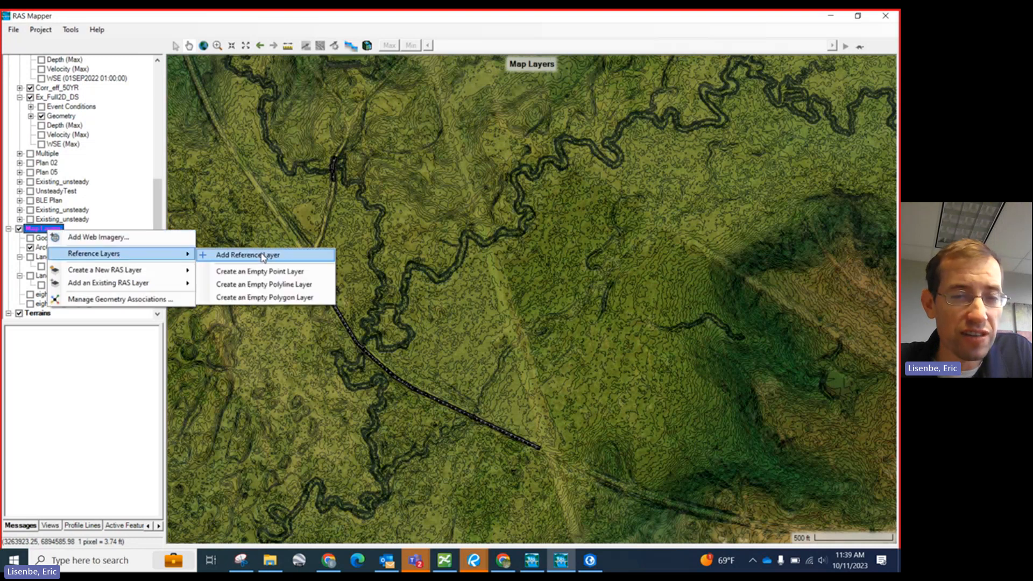
{"action": "left_click", "coordinate": [279, 260]}
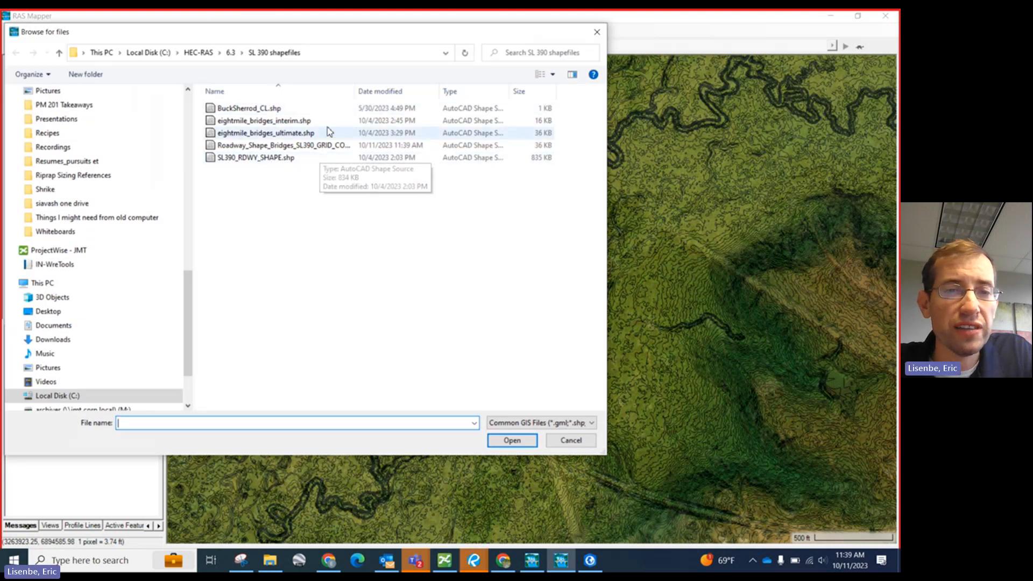
{"action": "double_click", "coordinate": [354, 91]}
{"action": "left_click", "coordinate": [369, 151]}
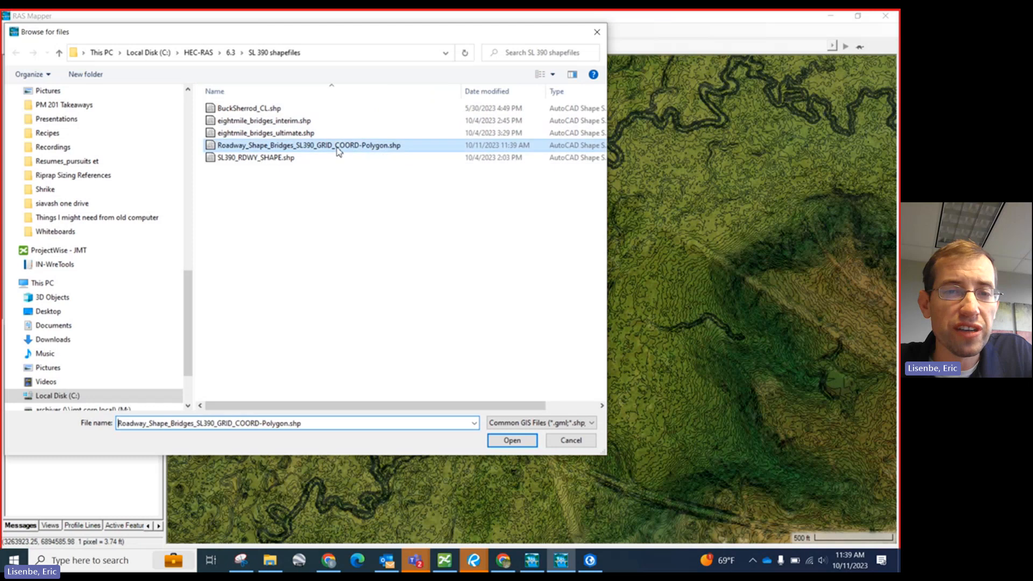
{"action": "left_click", "coordinate": [513, 440]}
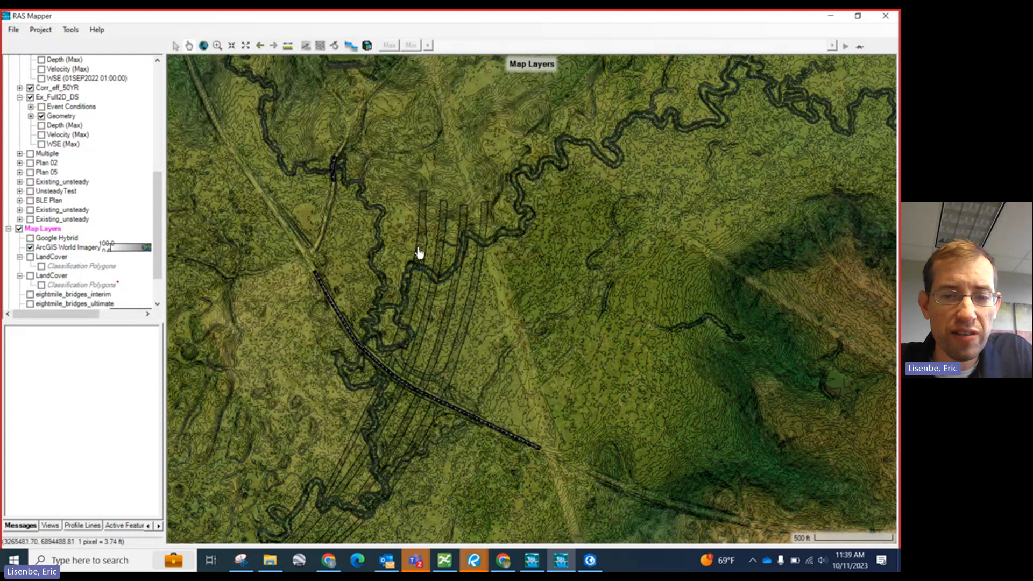
Compare the Roadway_Shape_Bridges_SL390_GRID_COORD-Polygon layer with eightmile_bridges_ultimate by switching their visibility on and off.
{"action": "scroll", "coordinate": [63, 255], "scroll_direction": "down", "scroll_amount": 2}
{"action": "left_click", "coordinate": [47, 266]}
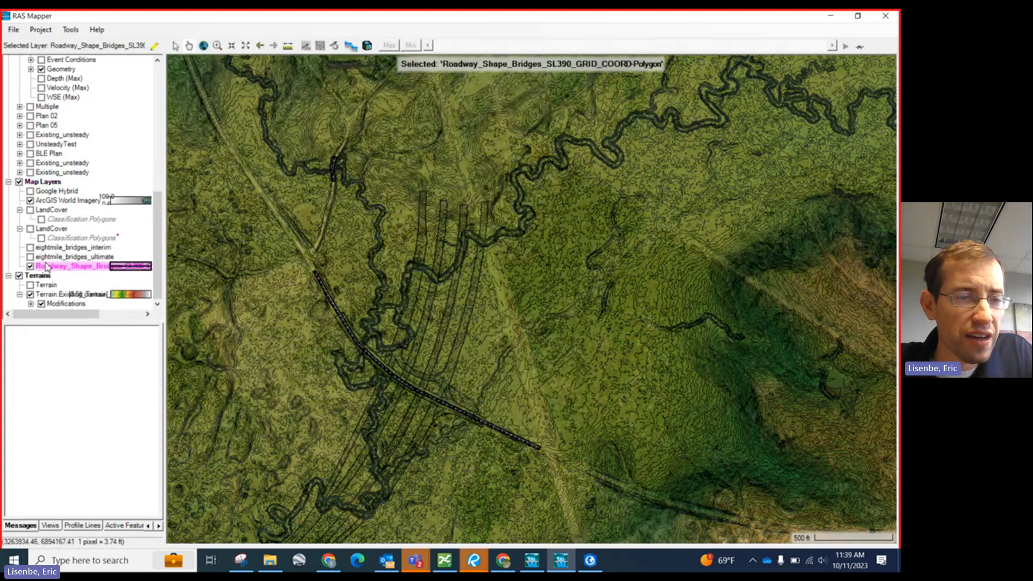
{"action": "left_click", "coordinate": [30, 256]}
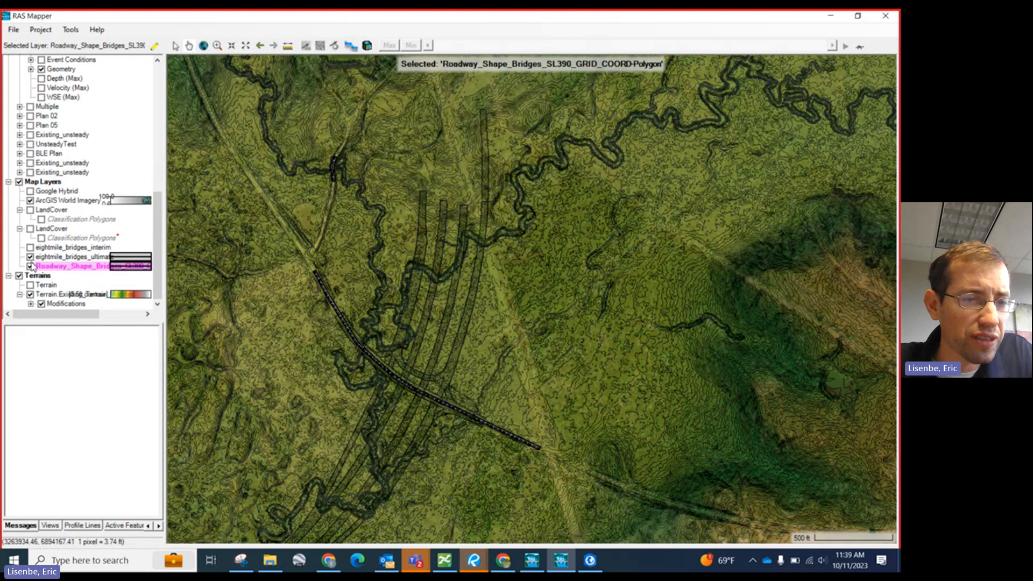
{"action": "left_click", "coordinate": [30, 266]}
{"action": "left_click", "coordinate": [31, 256]}
{"action": "left_click", "coordinate": [30, 266]}
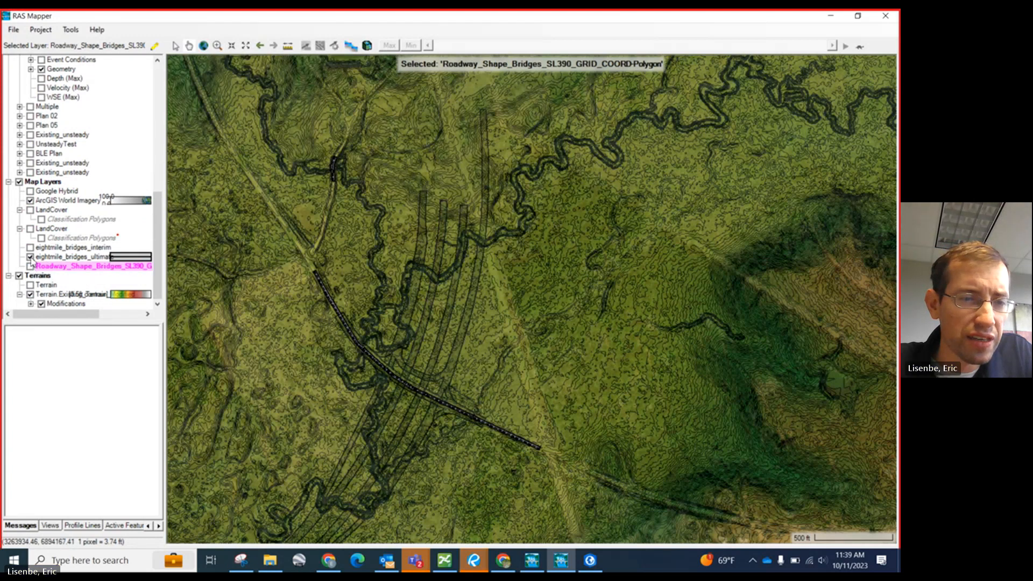
Rename the Roadway_Shape_Bridges_SL390_GRID_COORD-Polygon map layer as eight_mile_bridges_ultimate_updated20231011.
{"action": "right_click", "coordinate": [58, 267]}
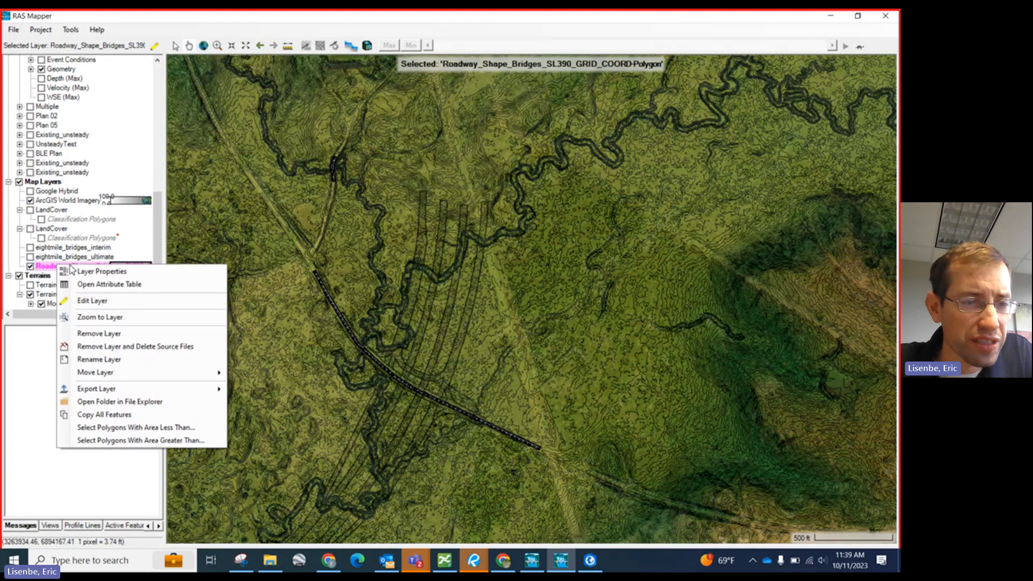
{"action": "left_click", "coordinate": [116, 364]}
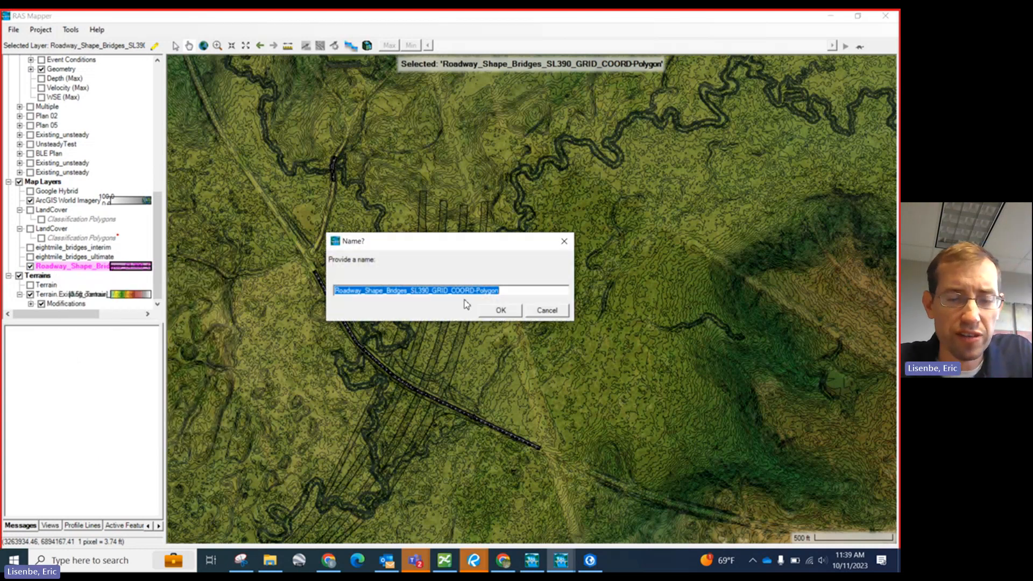
{"action": "type", "text": "eight"}
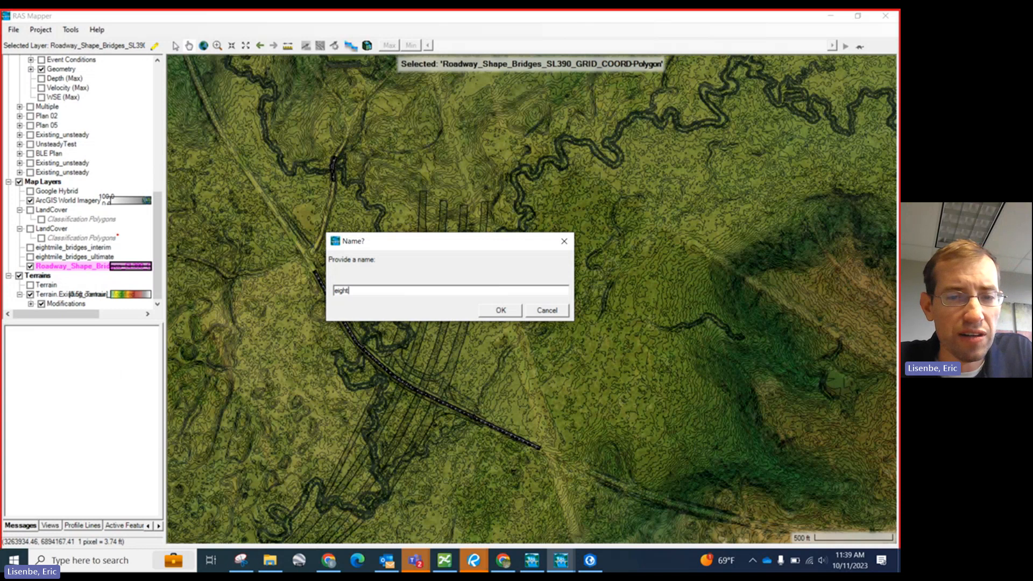
{"action": "type", "text": "_mile"}
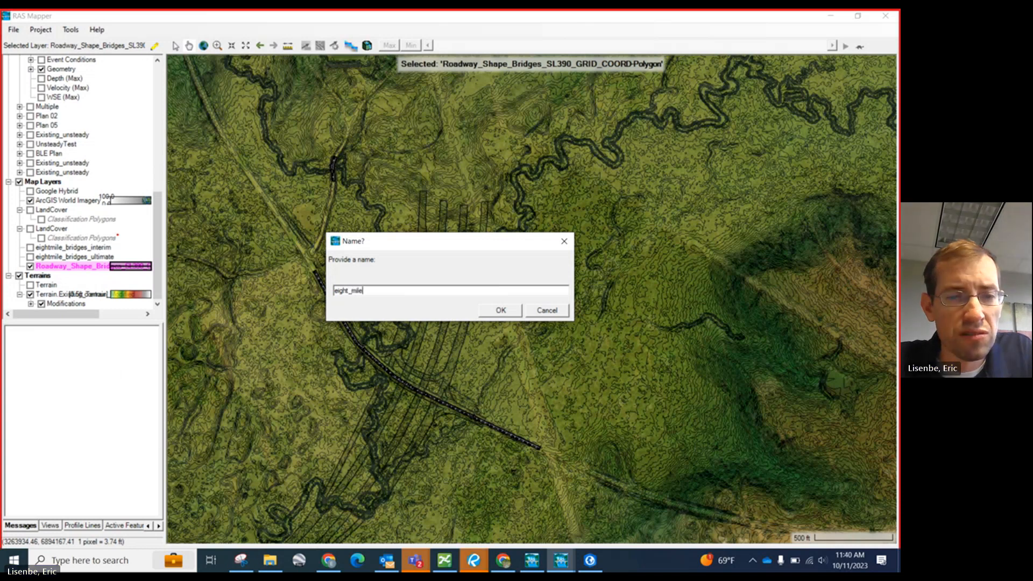
{"action": "type", "text": "_bridges_"}
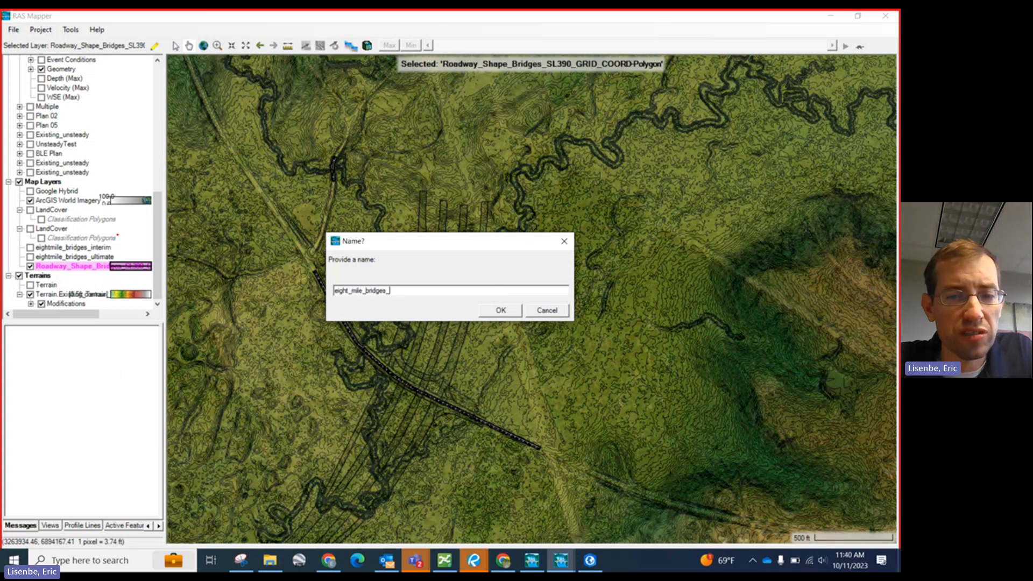
{"action": "type", "text": "ultimate_u"}
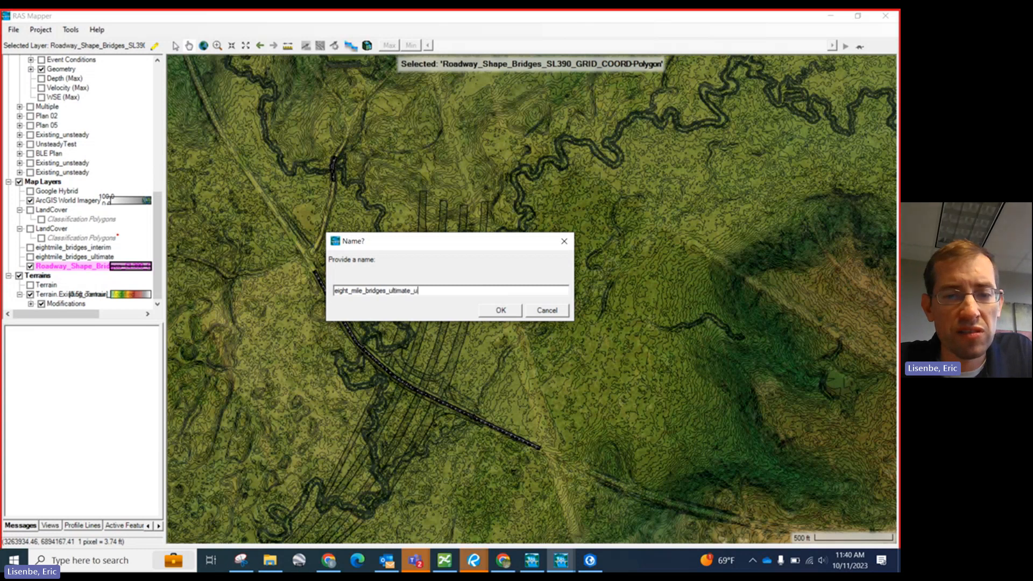
{"action": "type", "text": "pdated202"}
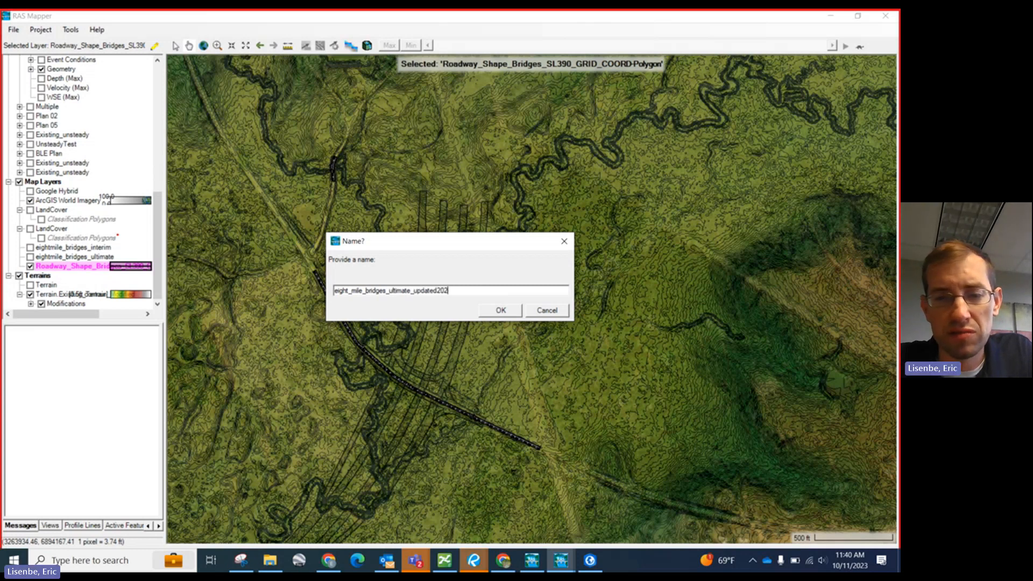
{"action": "key", "text": "BackSpace"}
{"action": "key", "text": "BackSpace"}
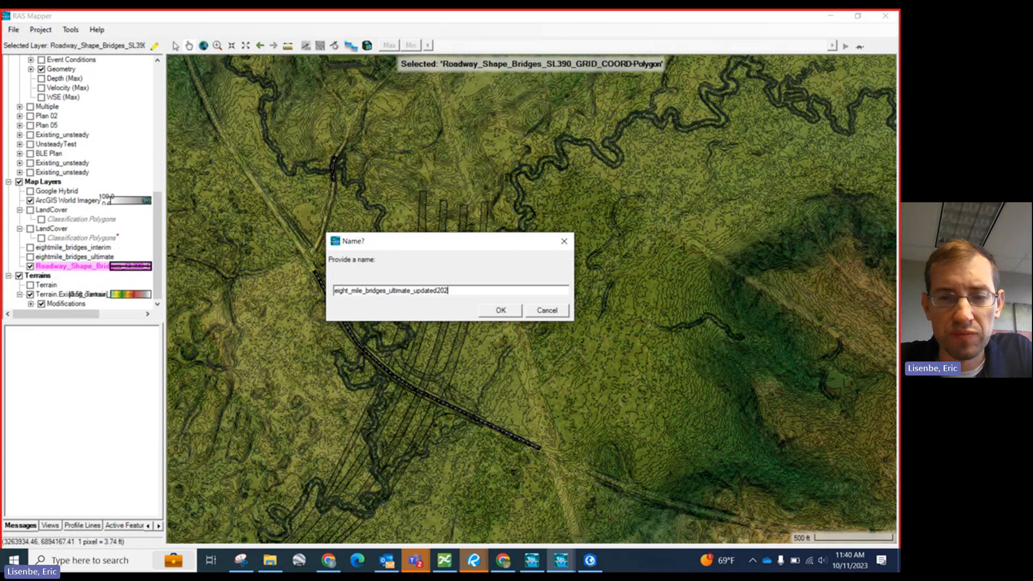
{"action": "type", "text": "02310"}
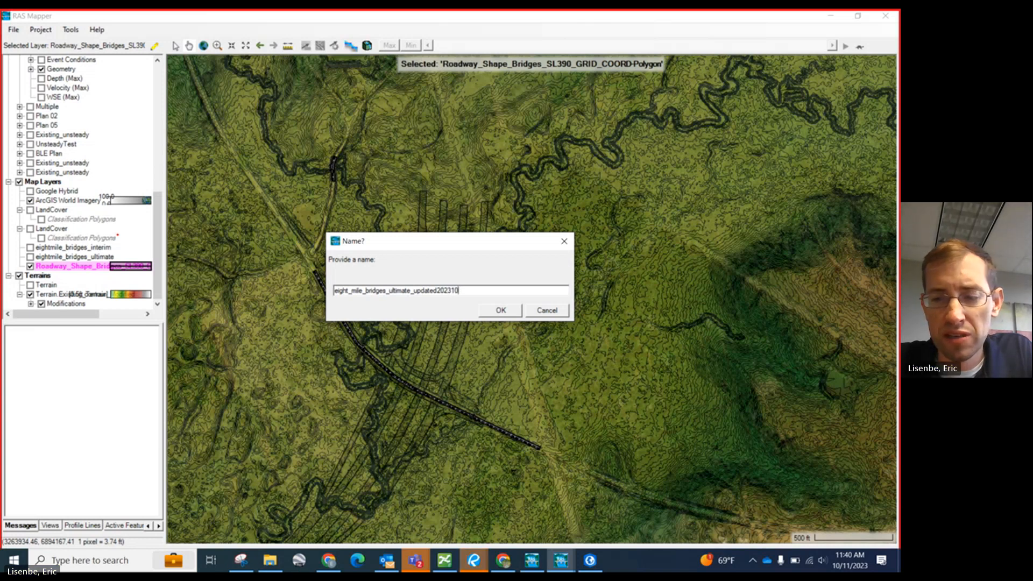
{"action": "type", "text": "11"}
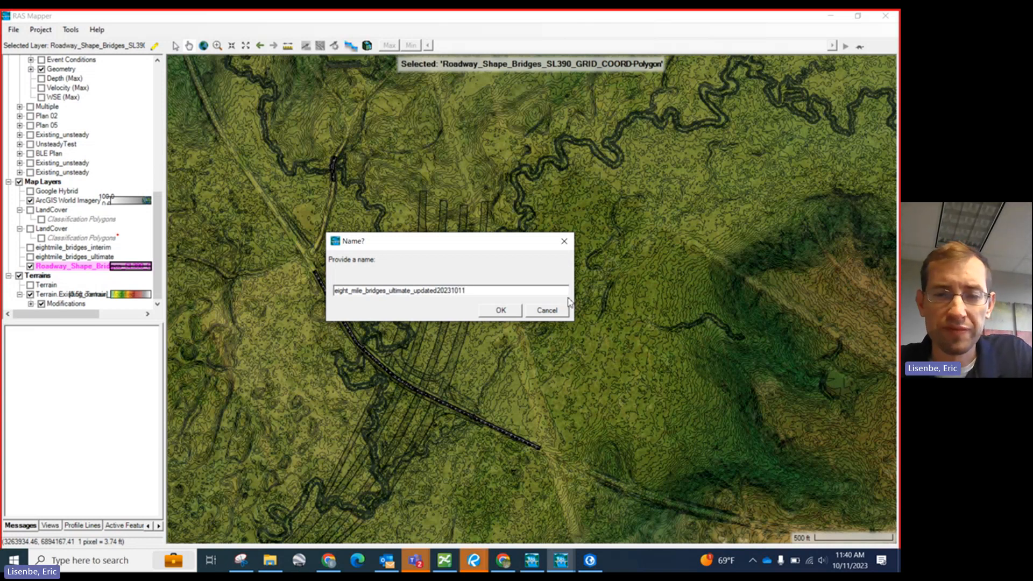
{"action": "left_click", "coordinate": [501, 310]}
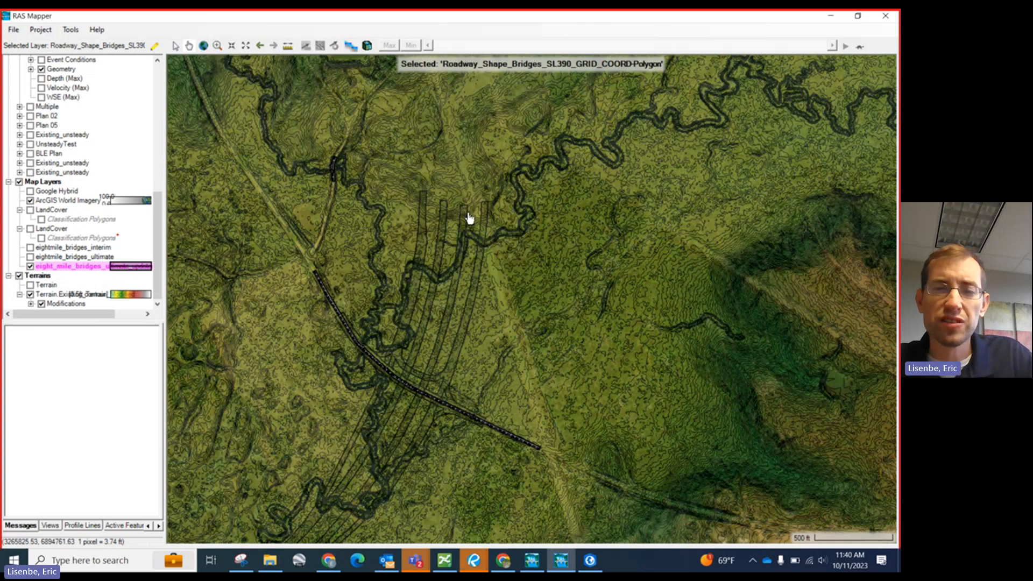
{"action": "scroll", "coordinate": [469, 218], "scroll_direction": "up", "scroll_amount": 2}
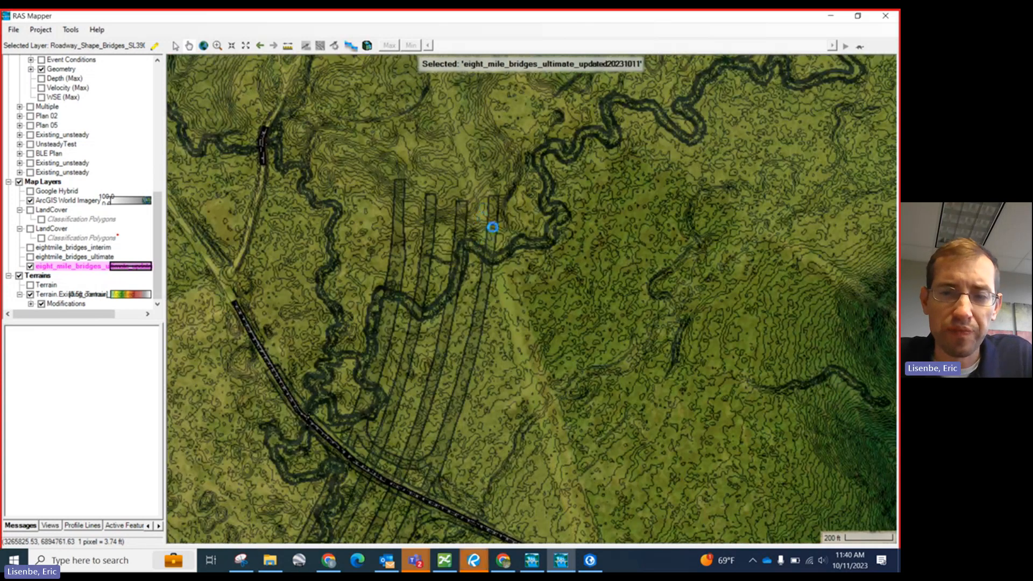
{"action": "scroll", "coordinate": [446, 172], "scroll_direction": "down", "scroll_amount": 2}
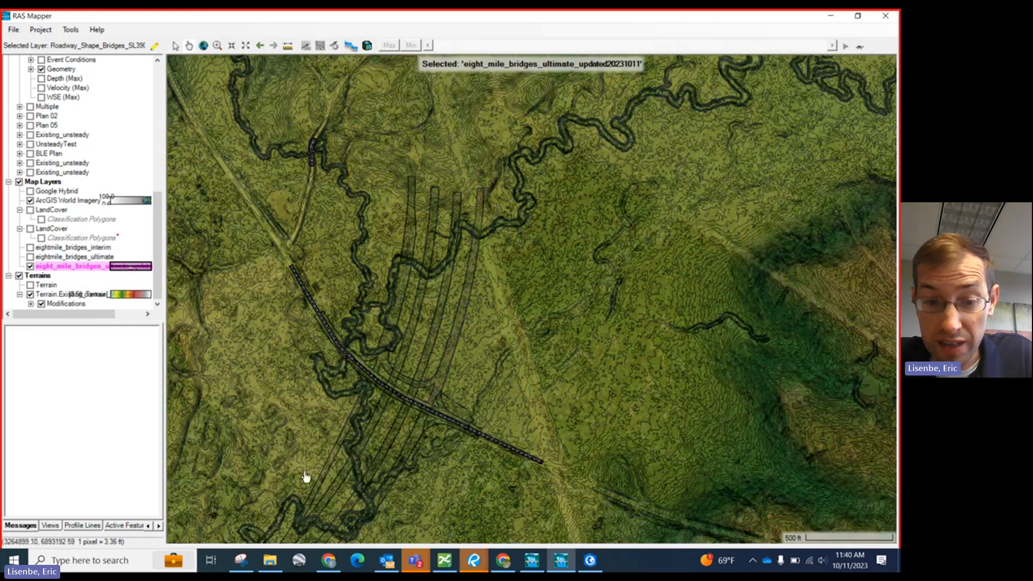
{"action": "scroll", "coordinate": [395, 162], "scroll_direction": "down", "scroll_amount": 1}
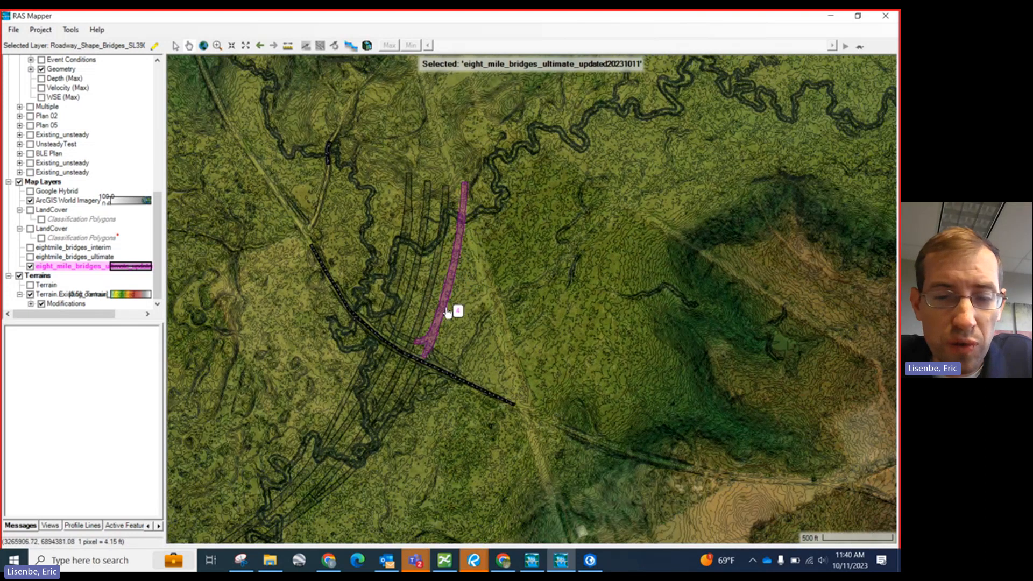
{"action": "scroll", "coordinate": [455, 222], "scroll_direction": "down", "scroll_amount": 1}
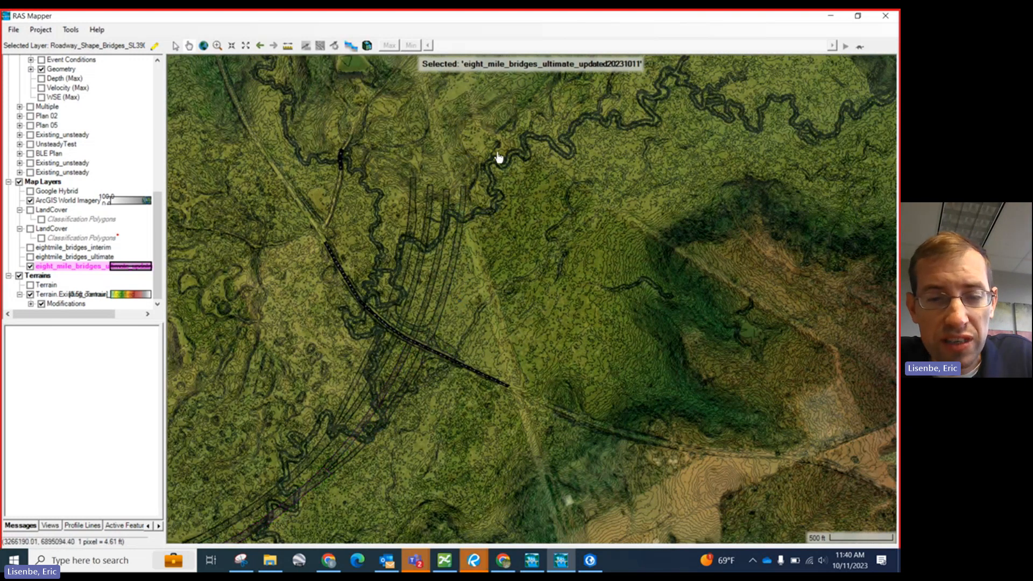
{"action": "scroll", "coordinate": [498, 157], "scroll_direction": "down", "scroll_amount": 1}
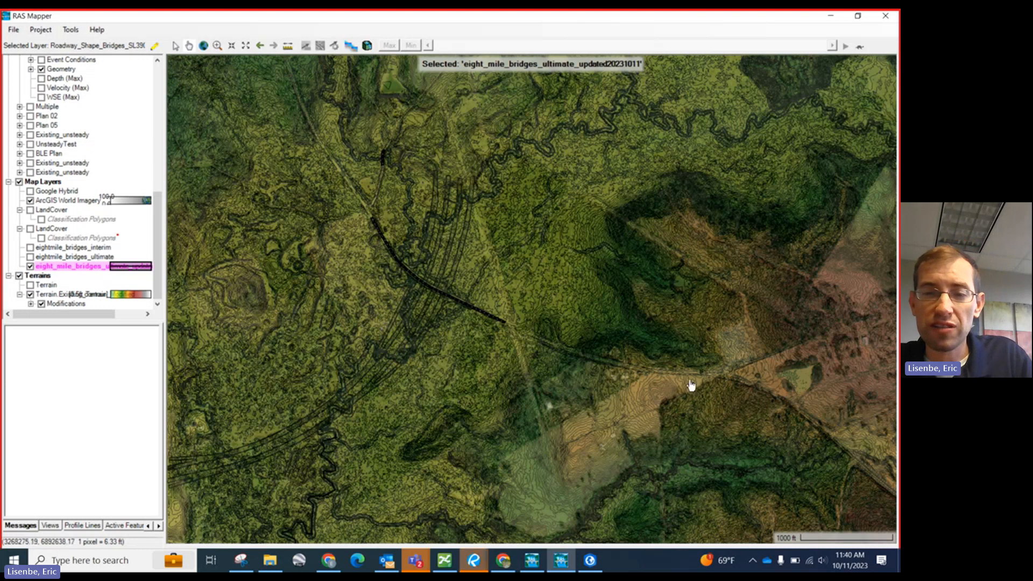
{"action": "left_click", "coordinate": [421, 271]}
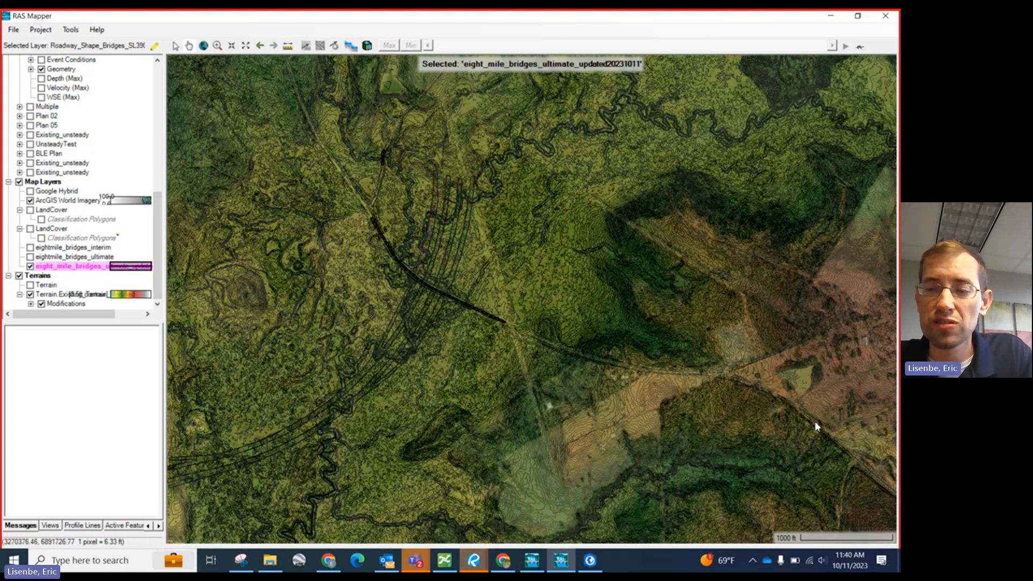
{"action": "left_click", "coordinate": [872, 397]}
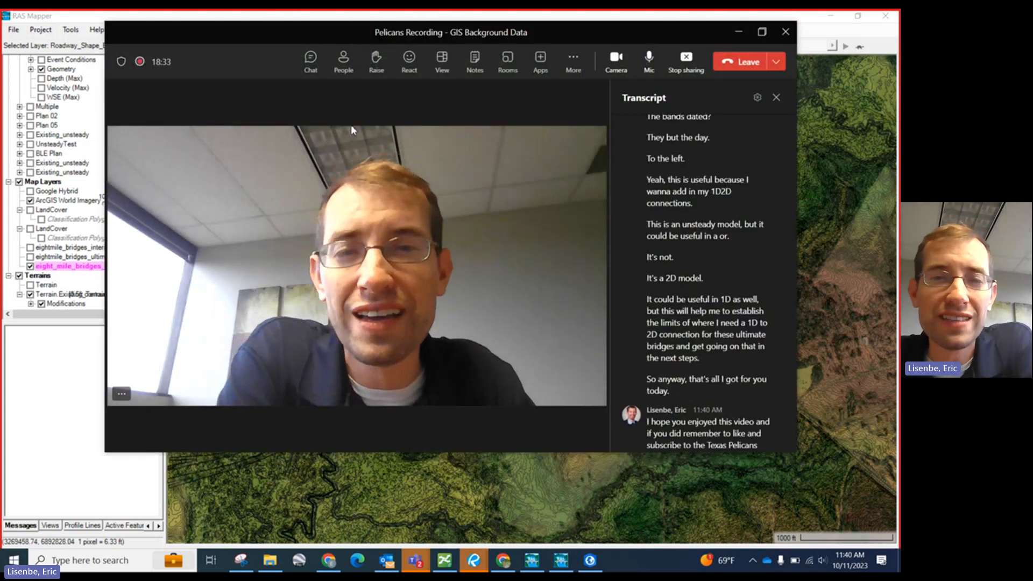
{"action": "left_click", "coordinate": [574, 60]}
{"action": "left_click", "coordinate": [624, 94]}
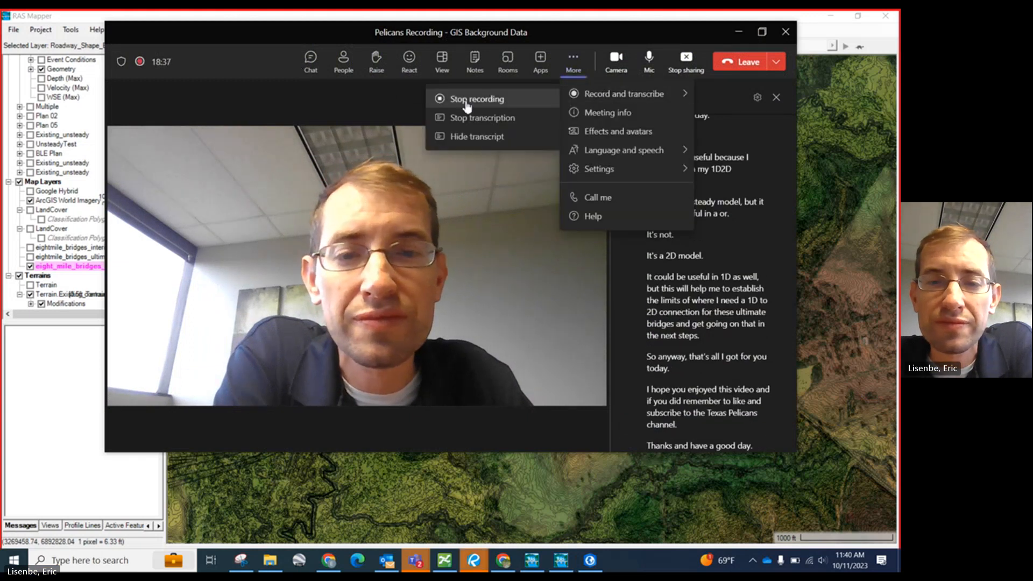